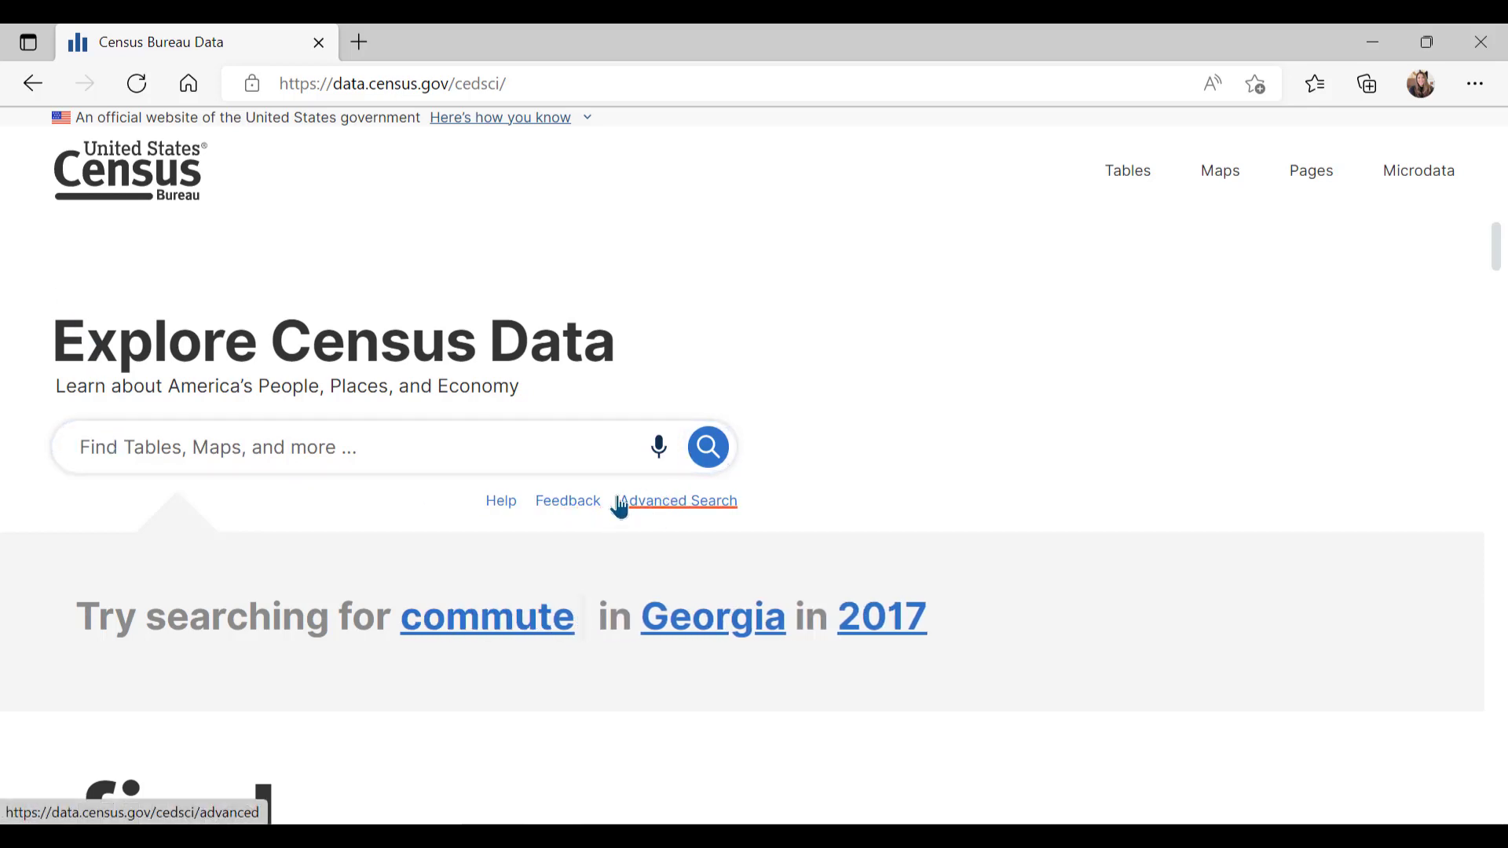
Search census data for 'Veterans in all states' and browse the 101 table results.
click(300, 444)
text(Veterans in all states)
key(Return)
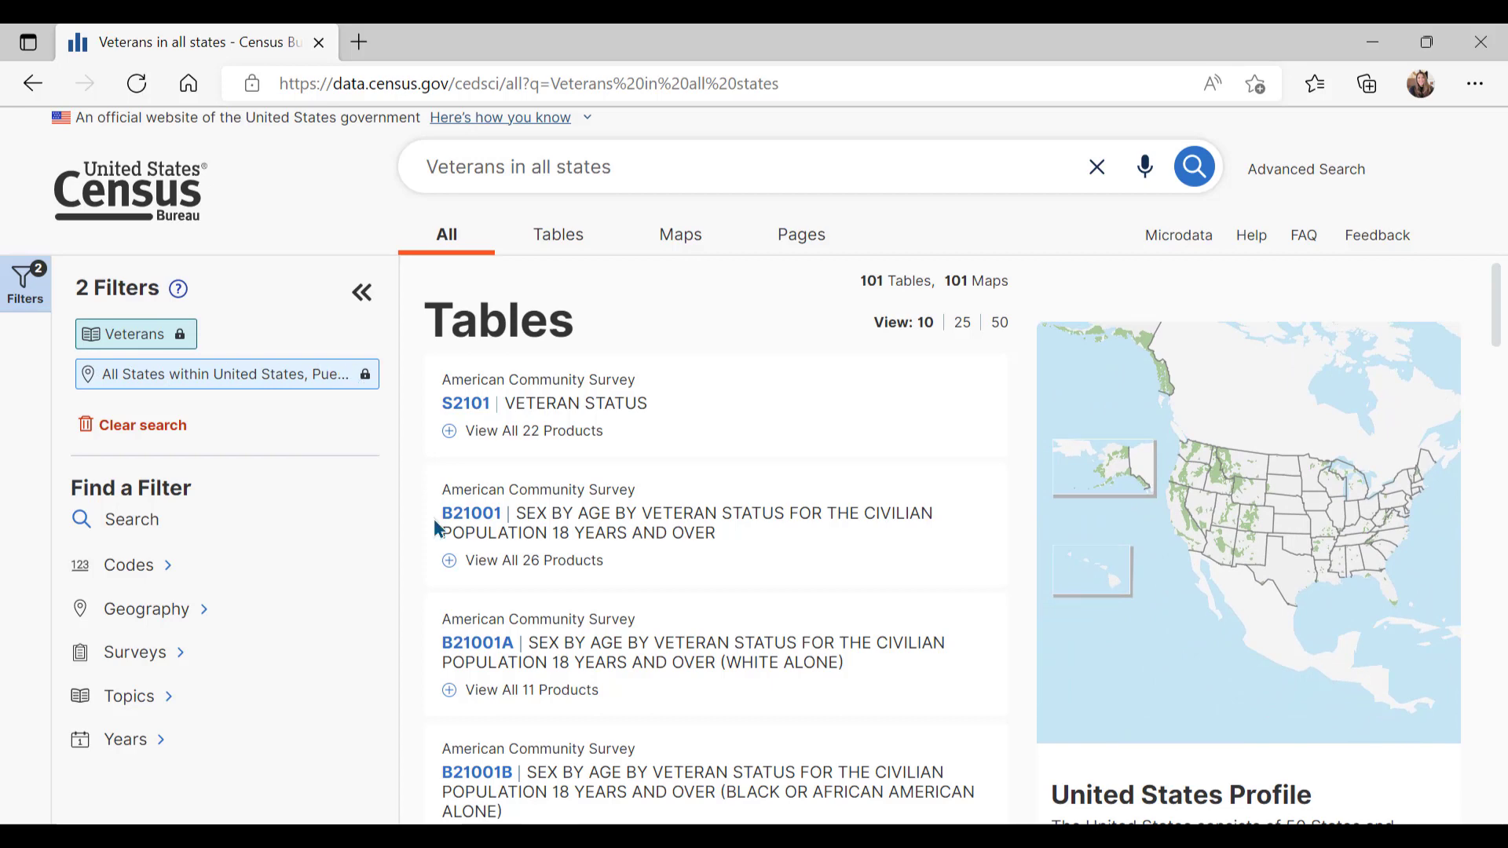
scroll(597, 504, down, 3)
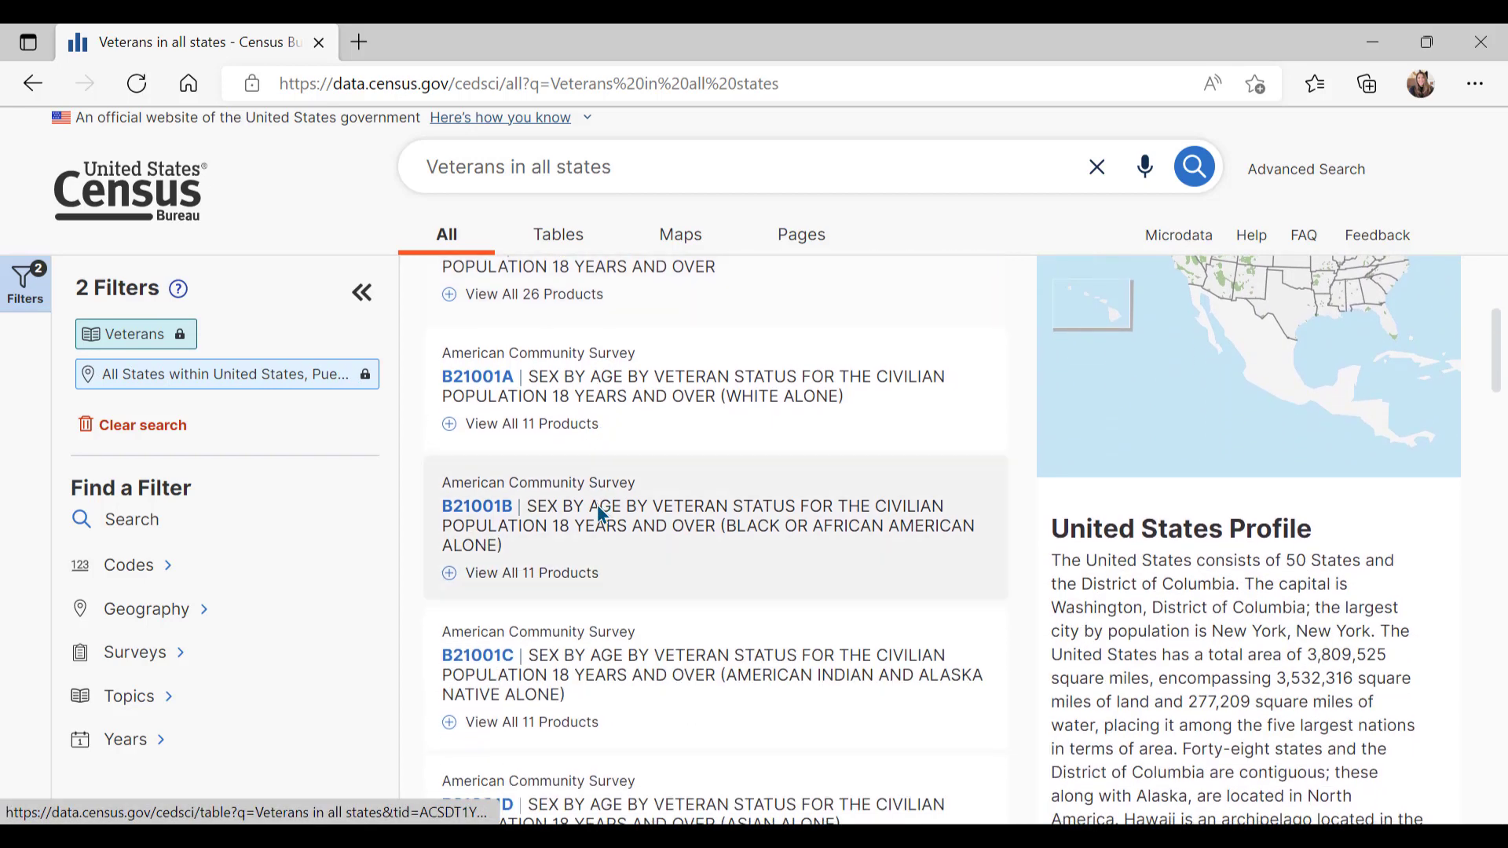
scroll(597, 505, down, 6)
scroll(597, 505, down, 5)
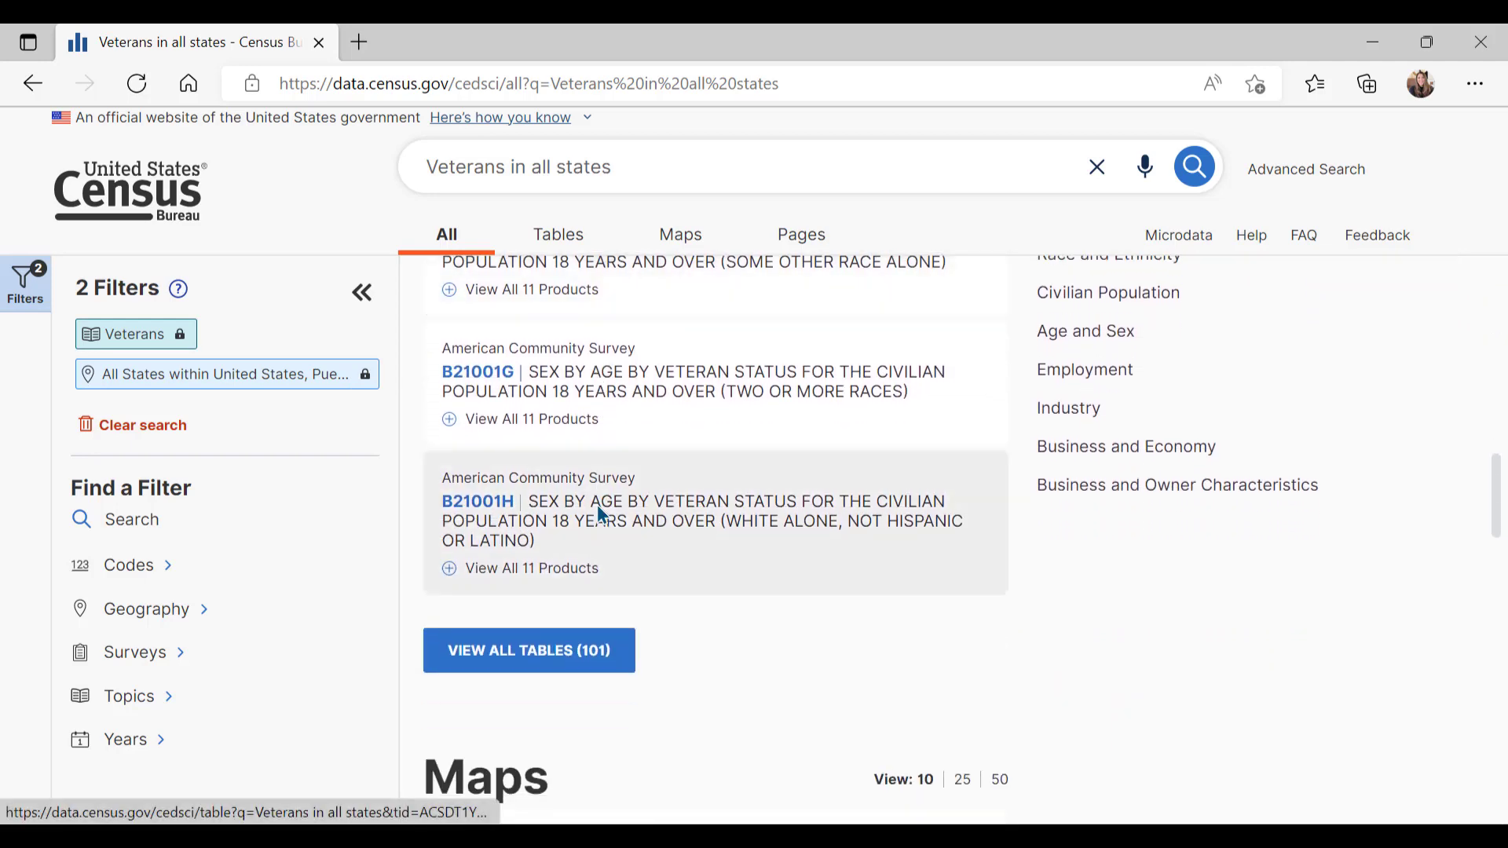
scroll(602, 515, up, 3)
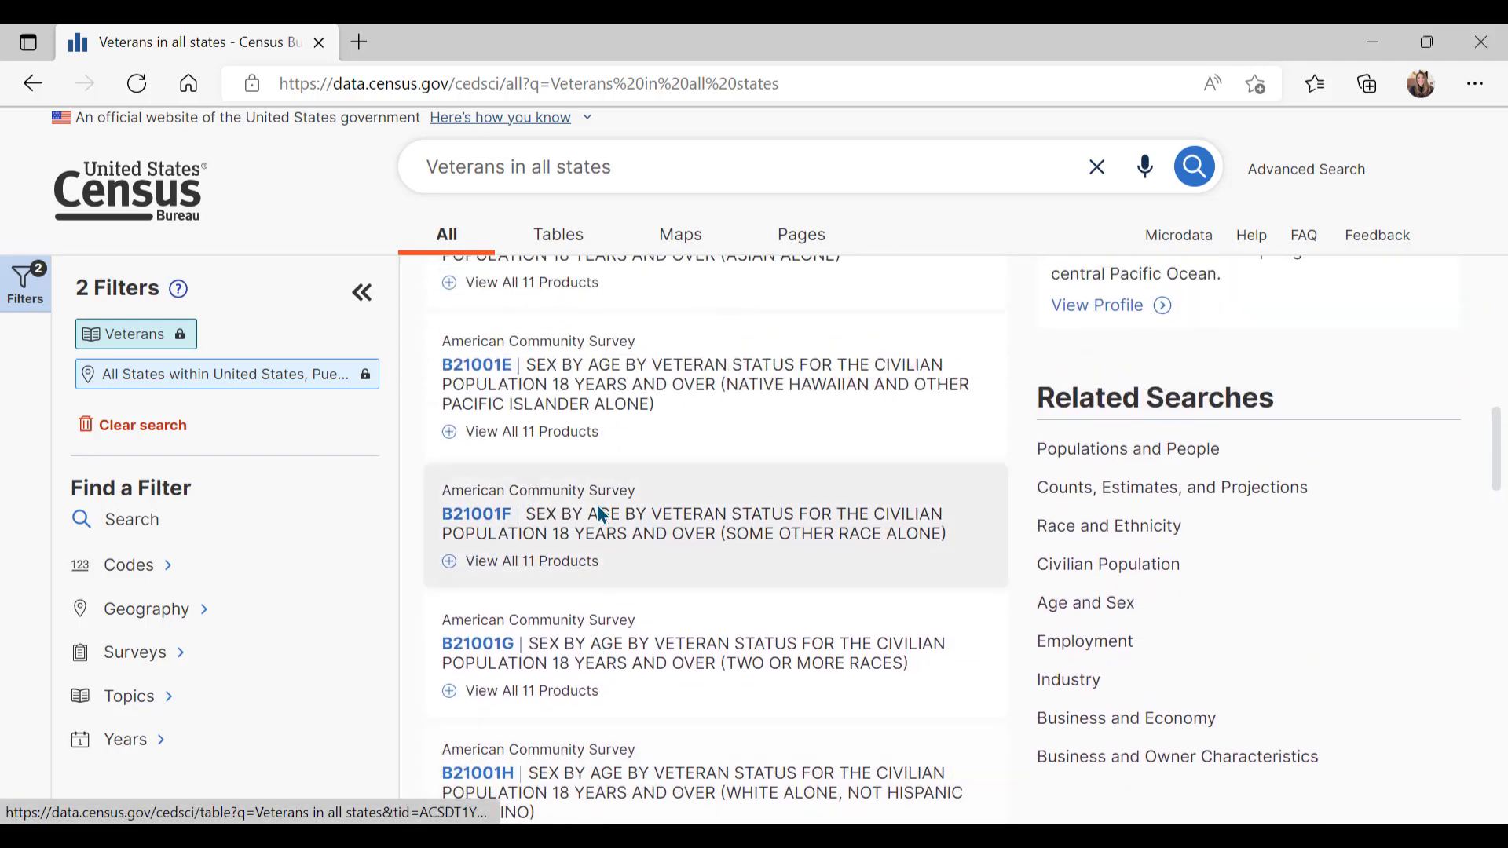
scroll(602, 515, up, 9)
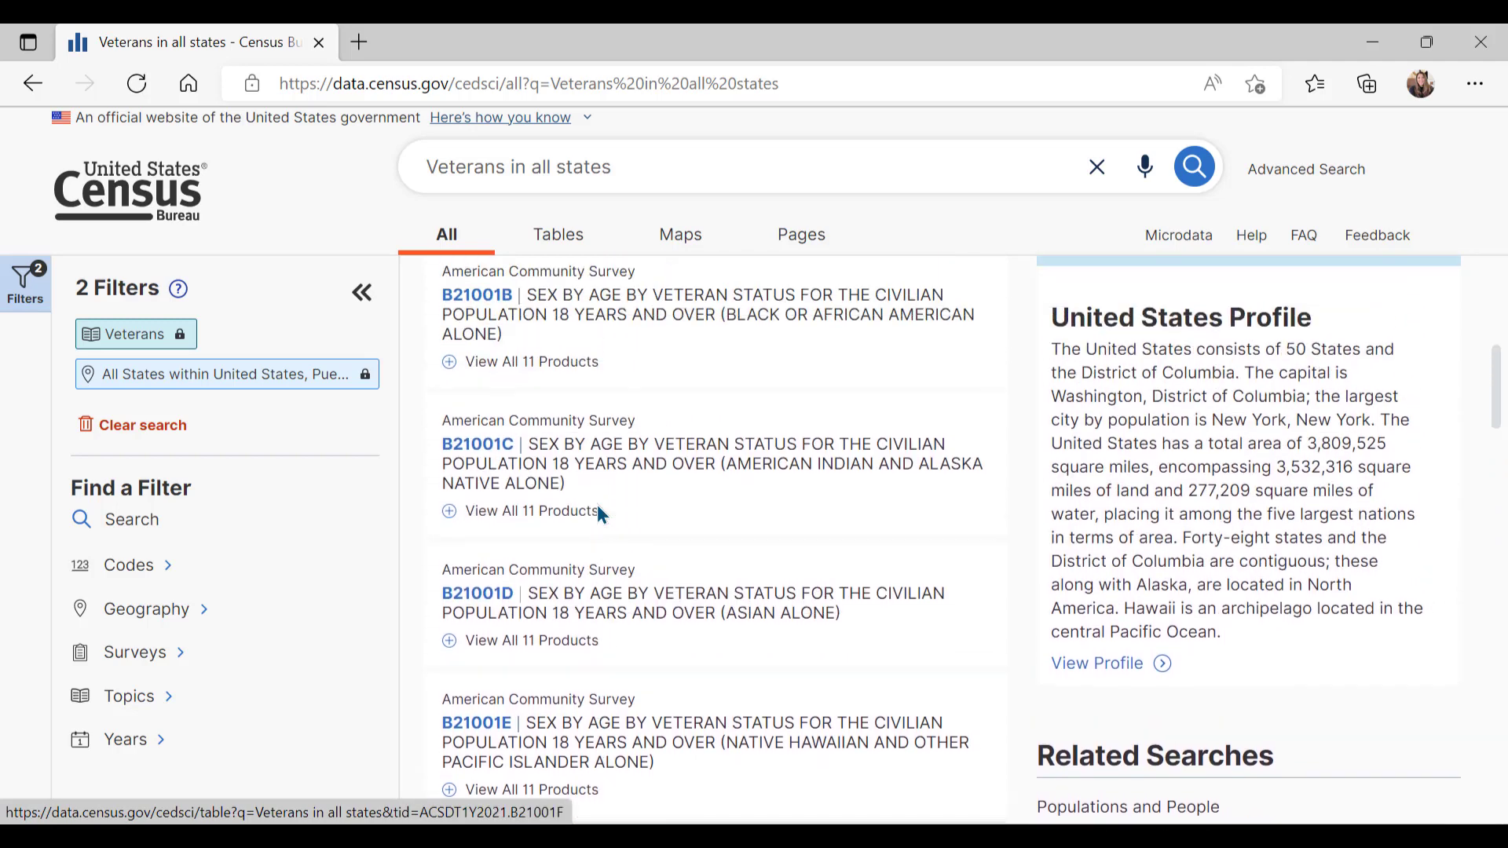
scroll(602, 515, up, 2)
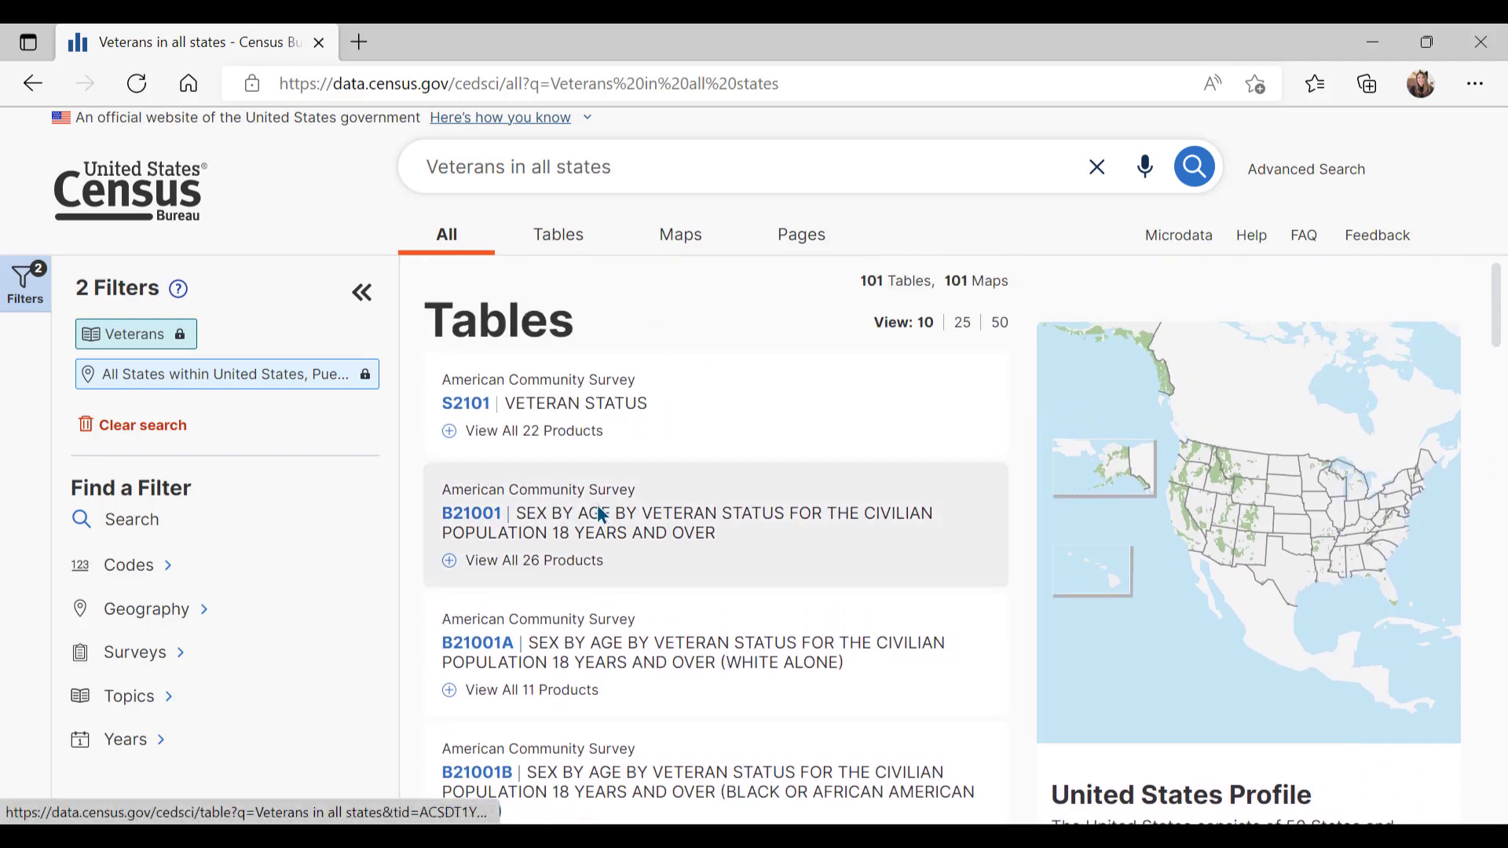
Open the S2101 Veteran Status table and collapse the Filters and Results panels to widen it.
click(466, 405)
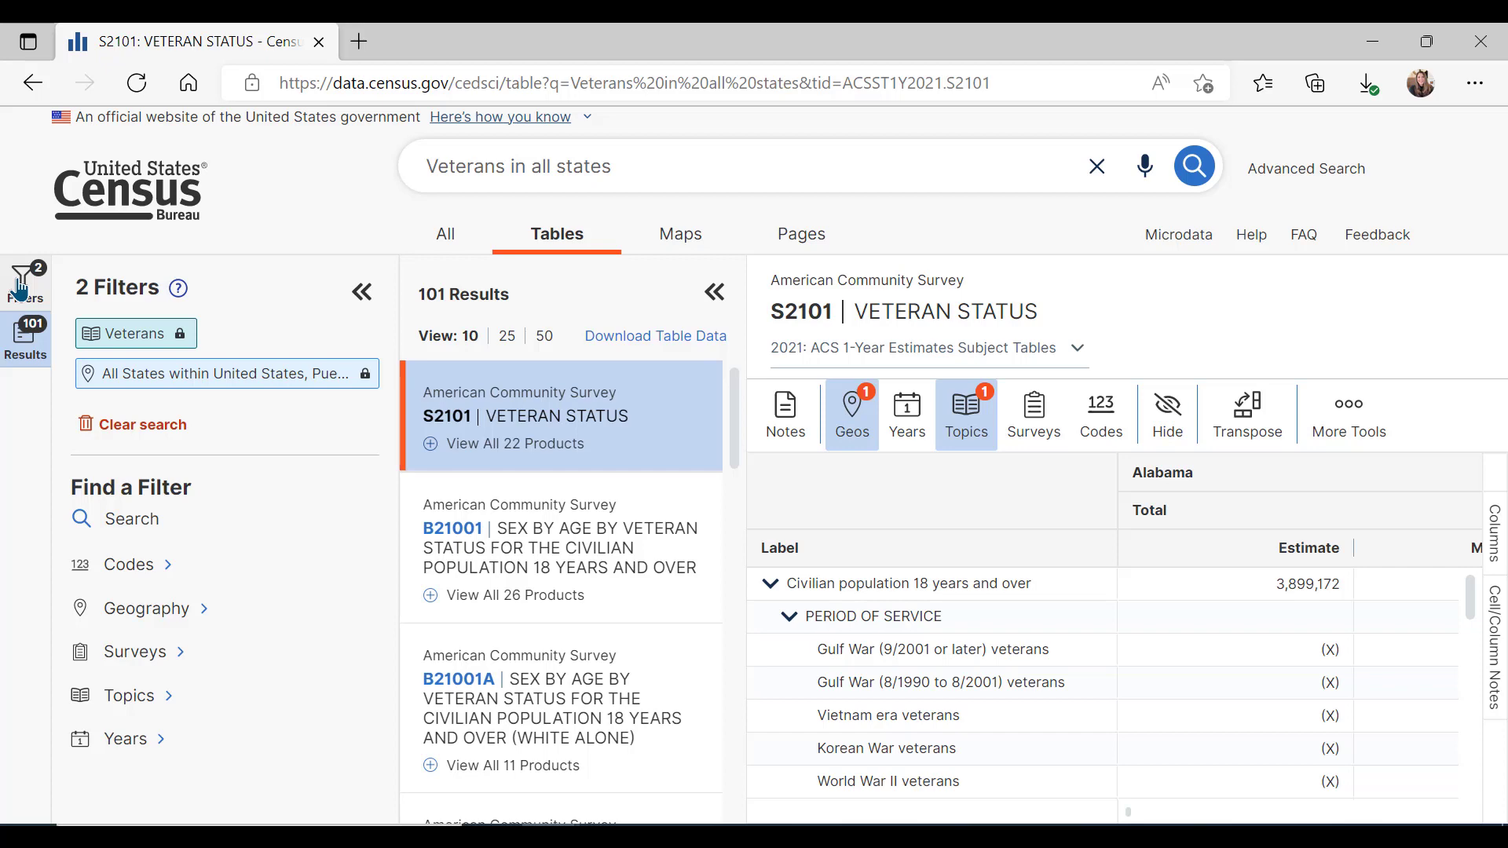
click(361, 292)
click(363, 295)
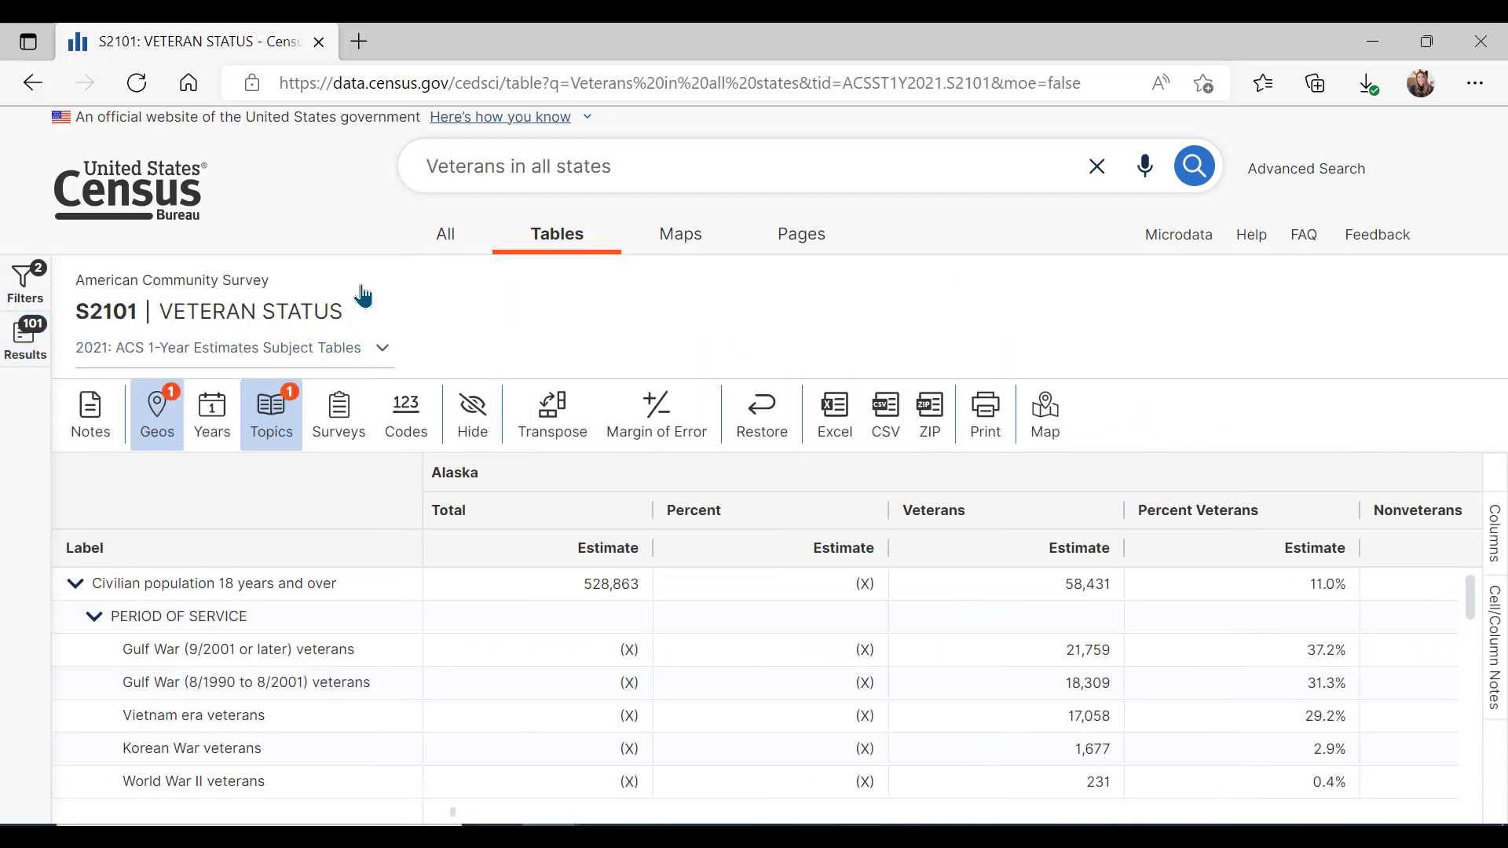
click(27, 358)
click(27, 358)
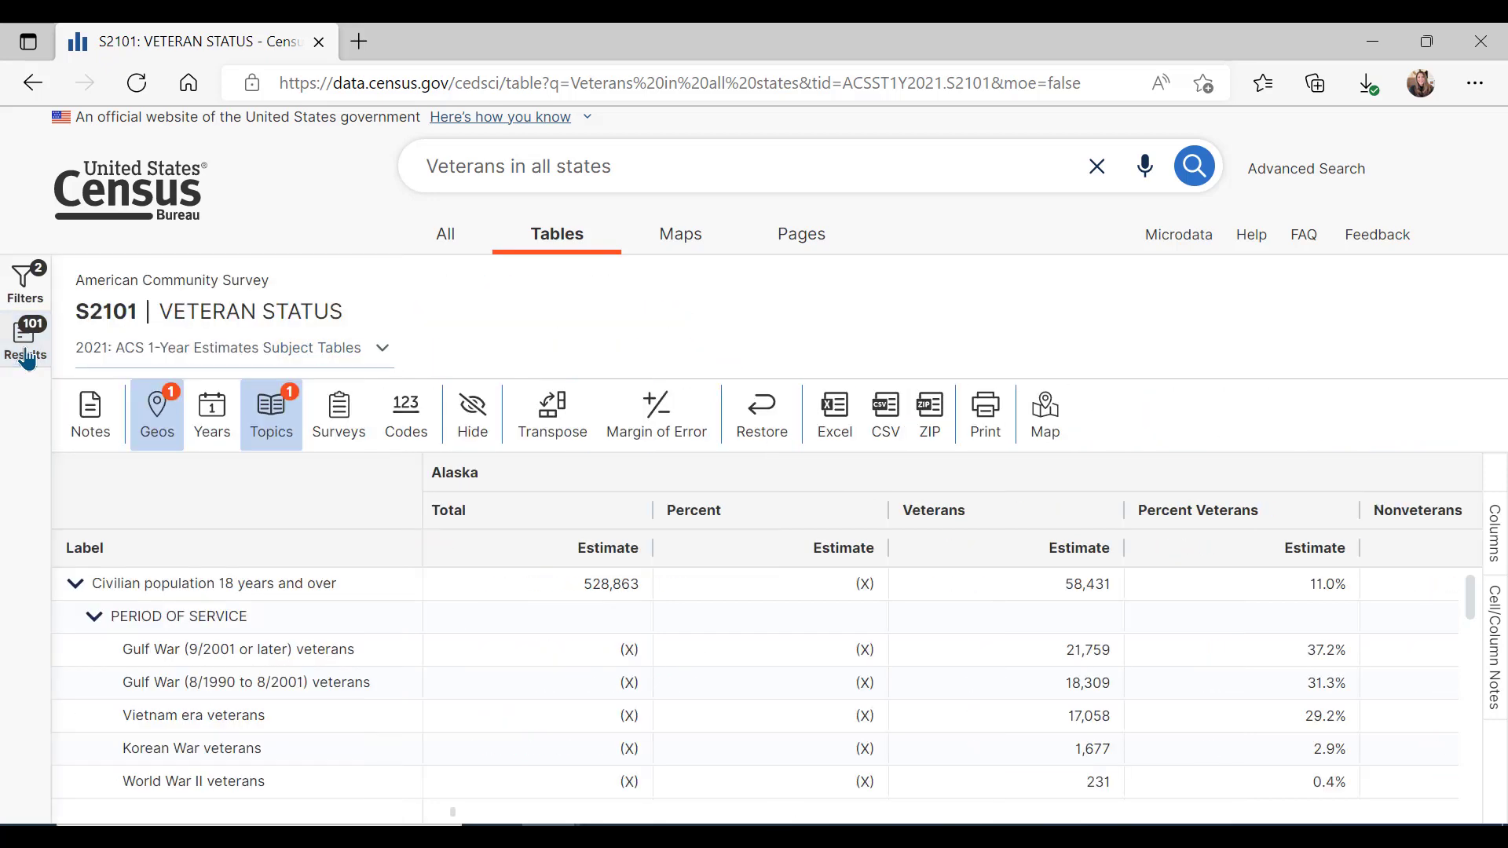
click(23, 298)
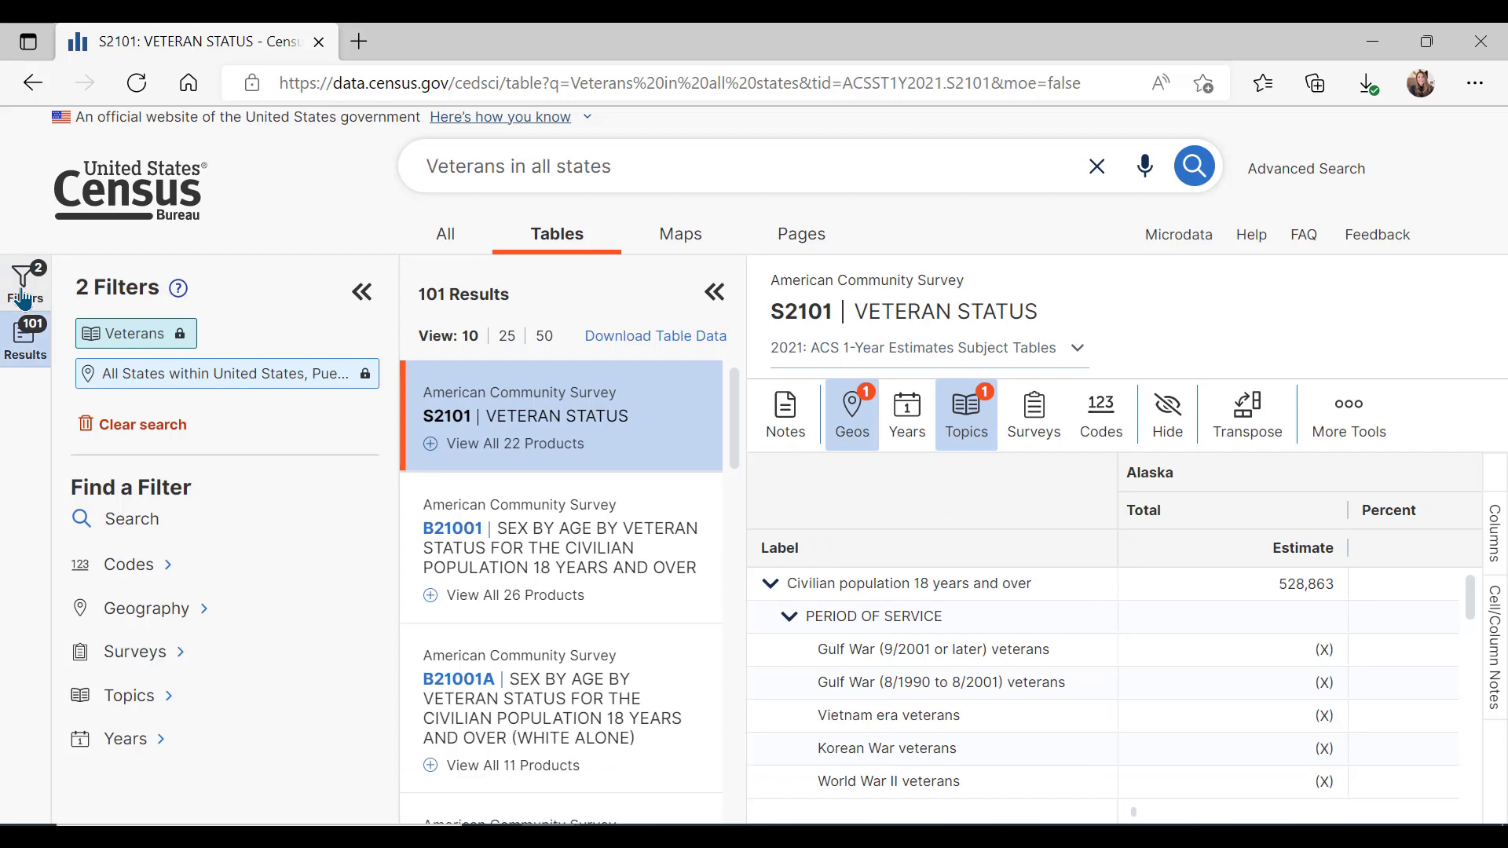
click(22, 297)
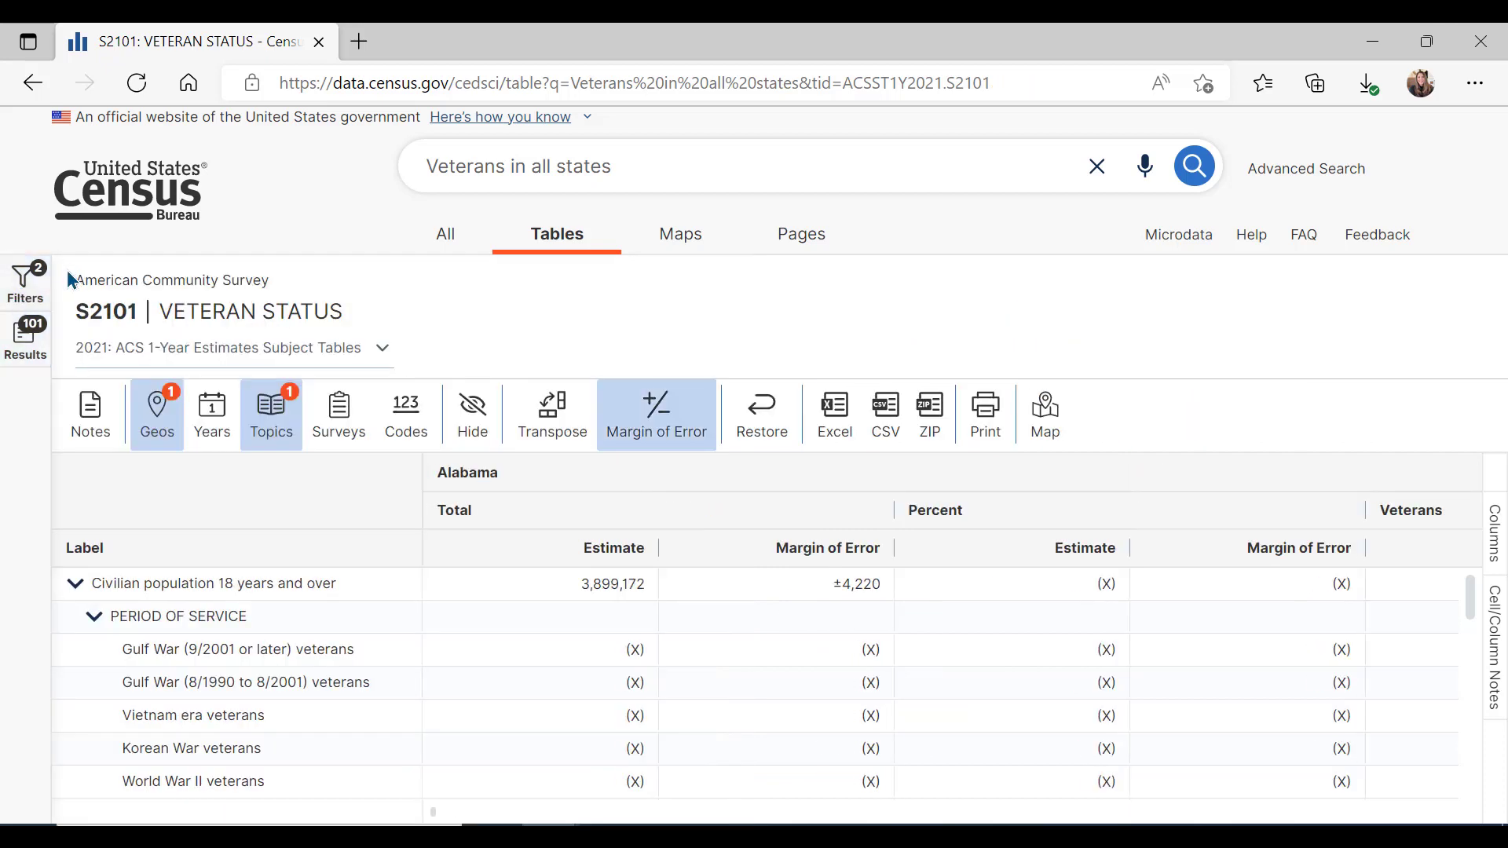
drag(257, 265, 366, 350)
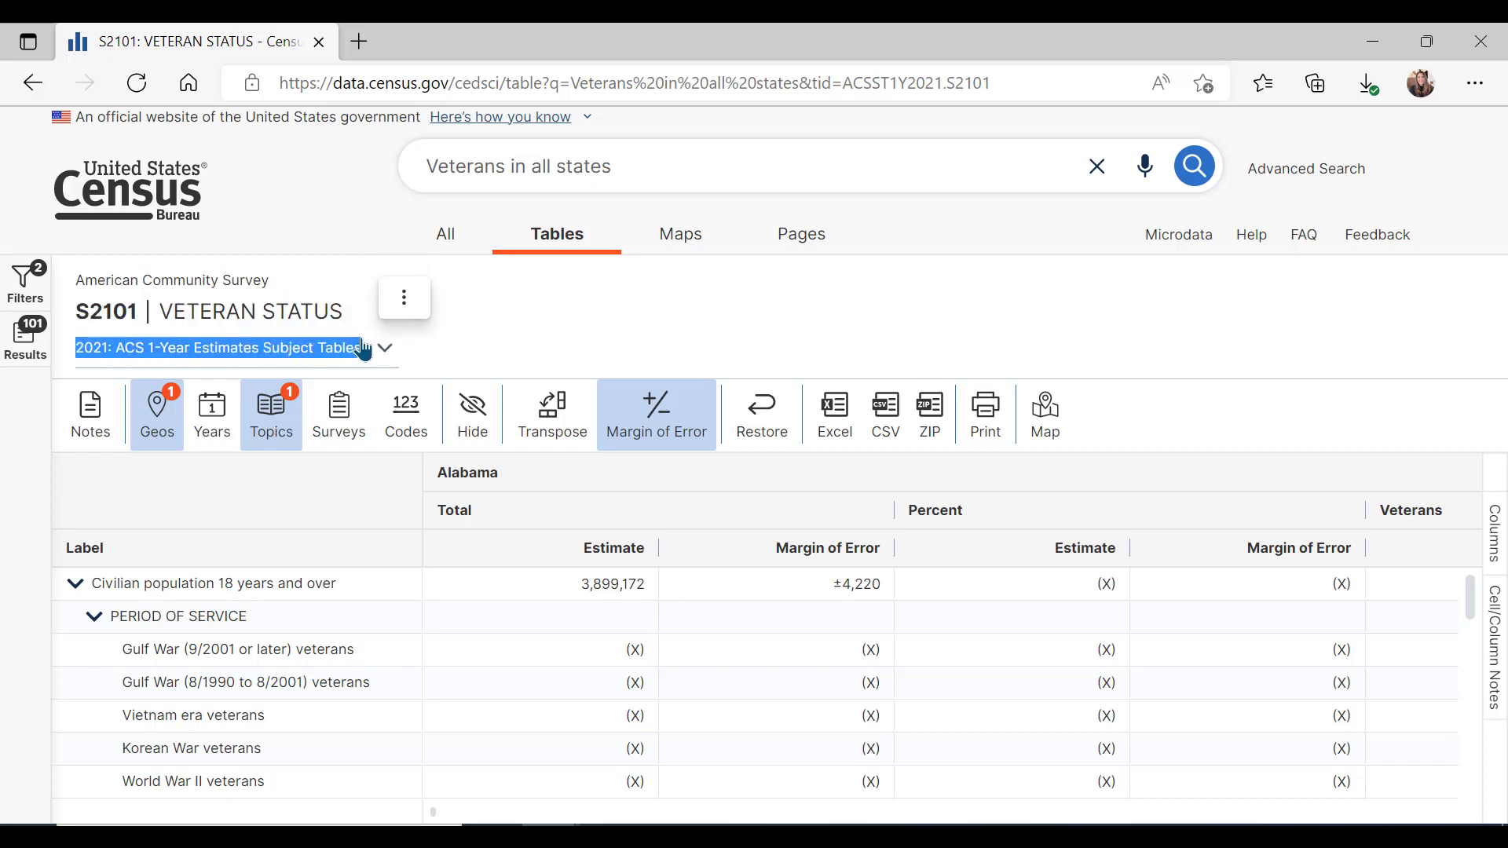
click(392, 358)
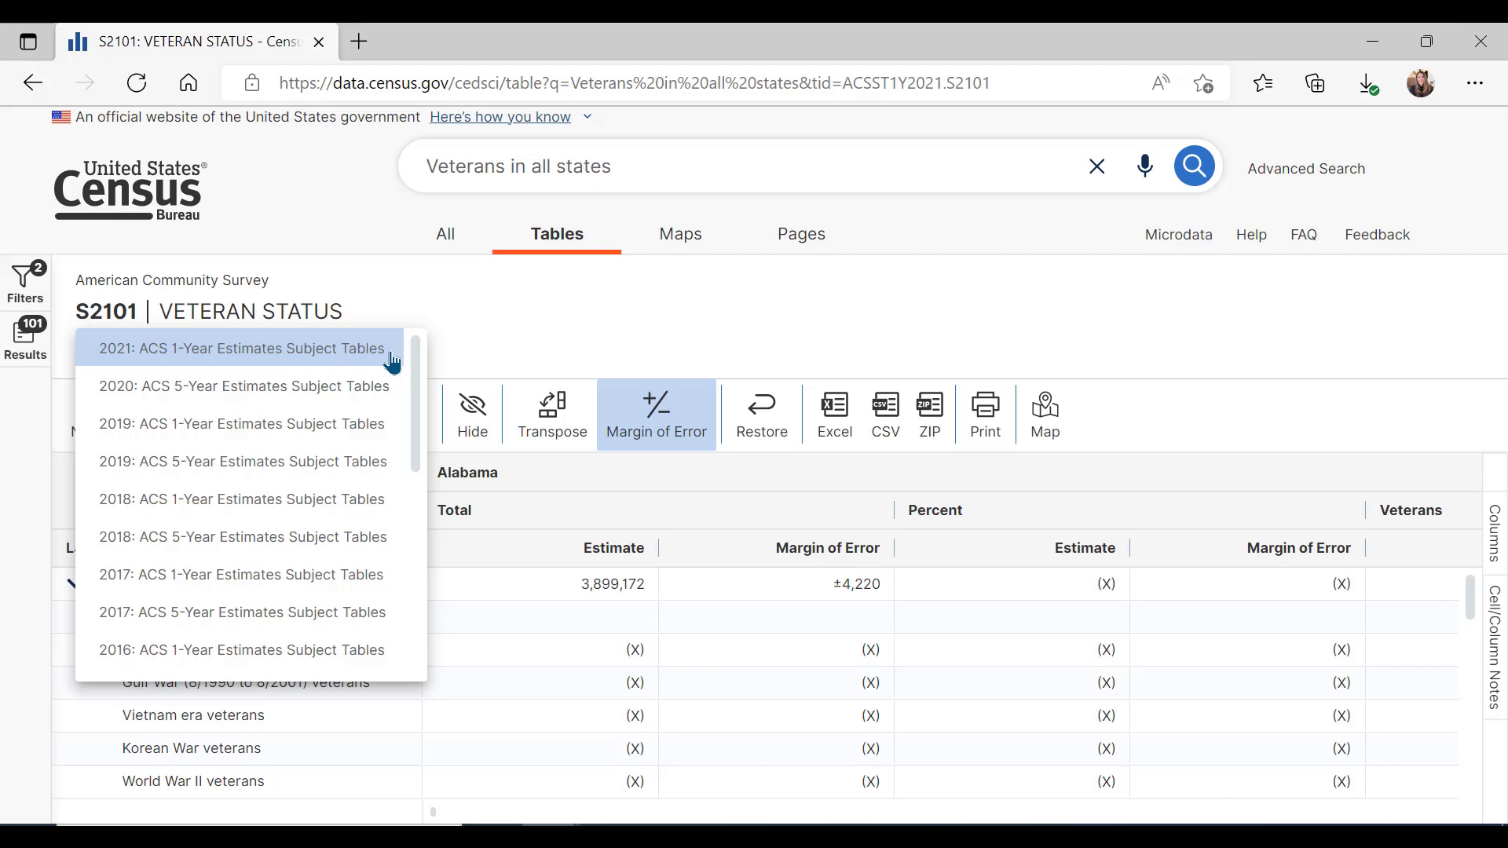
click(384, 353)
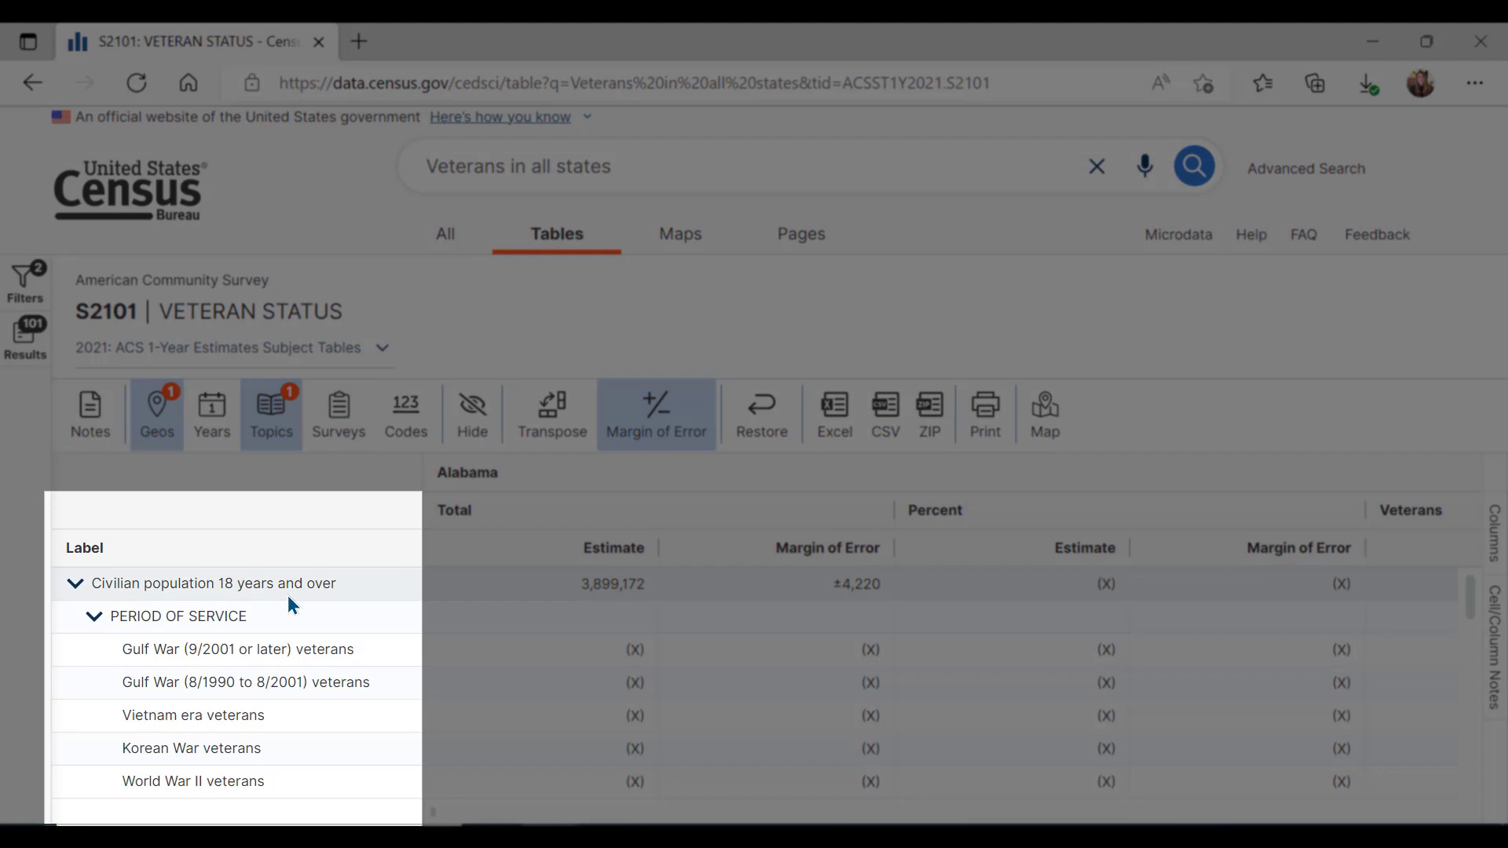
Scroll through the S2101 rows down to Disability Status and hide the margin-of-error columns.
scroll(288, 603, down, 3)
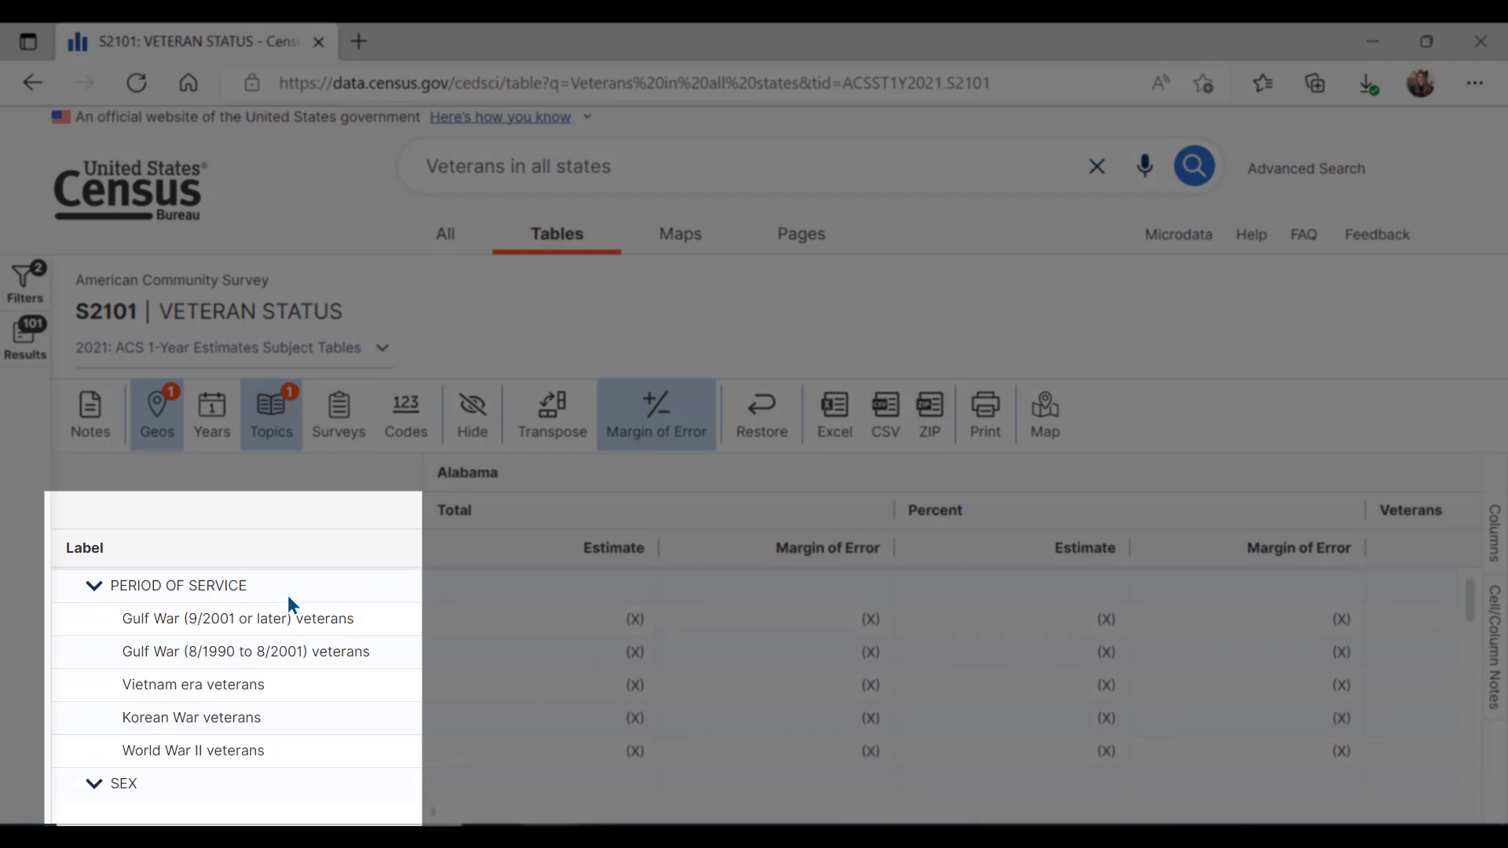
scroll(288, 604, down, 3)
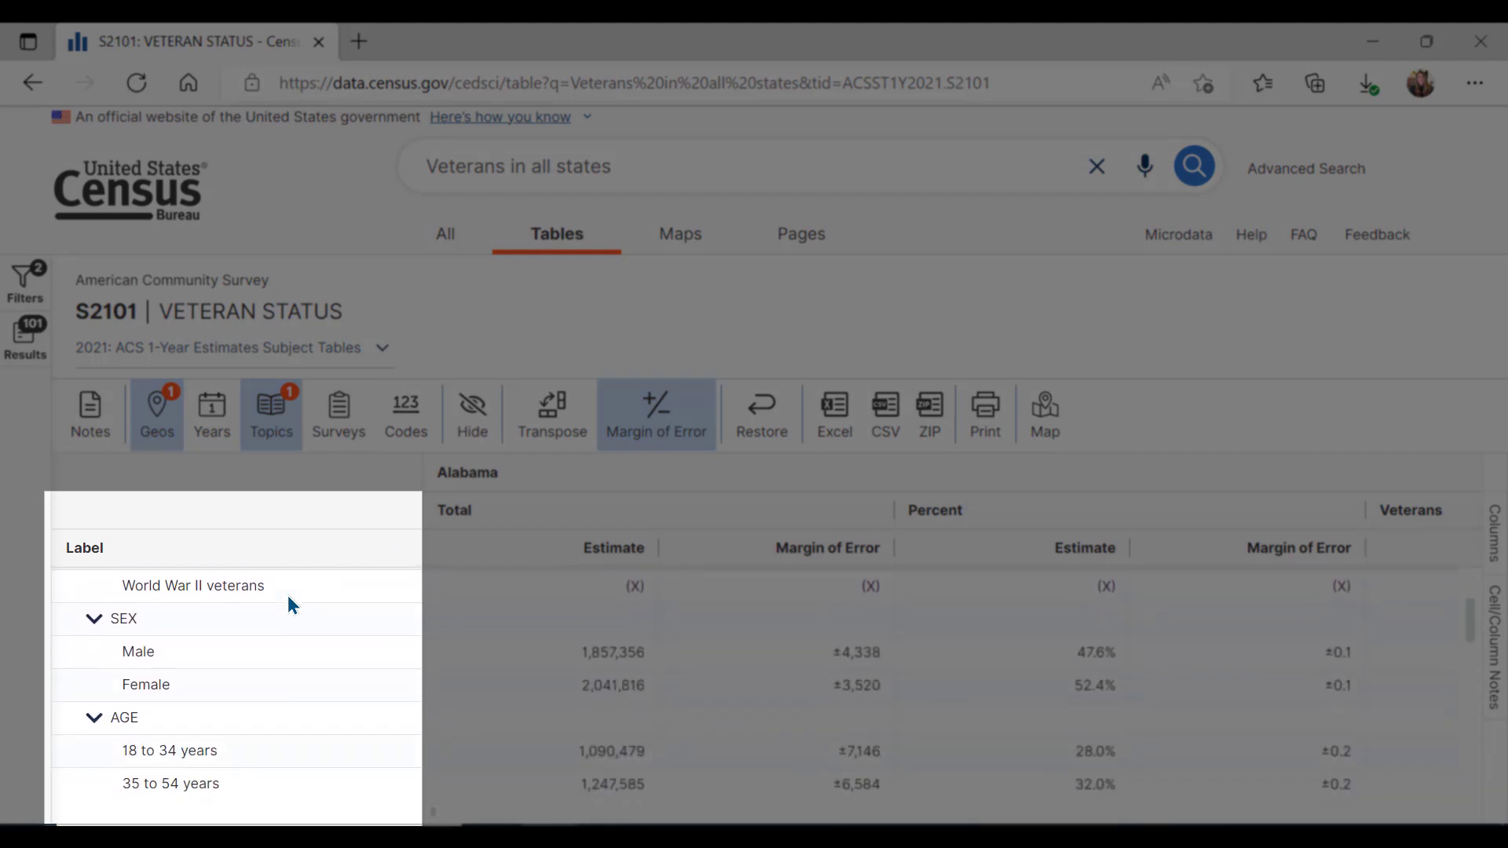
scroll(293, 605, down, 3)
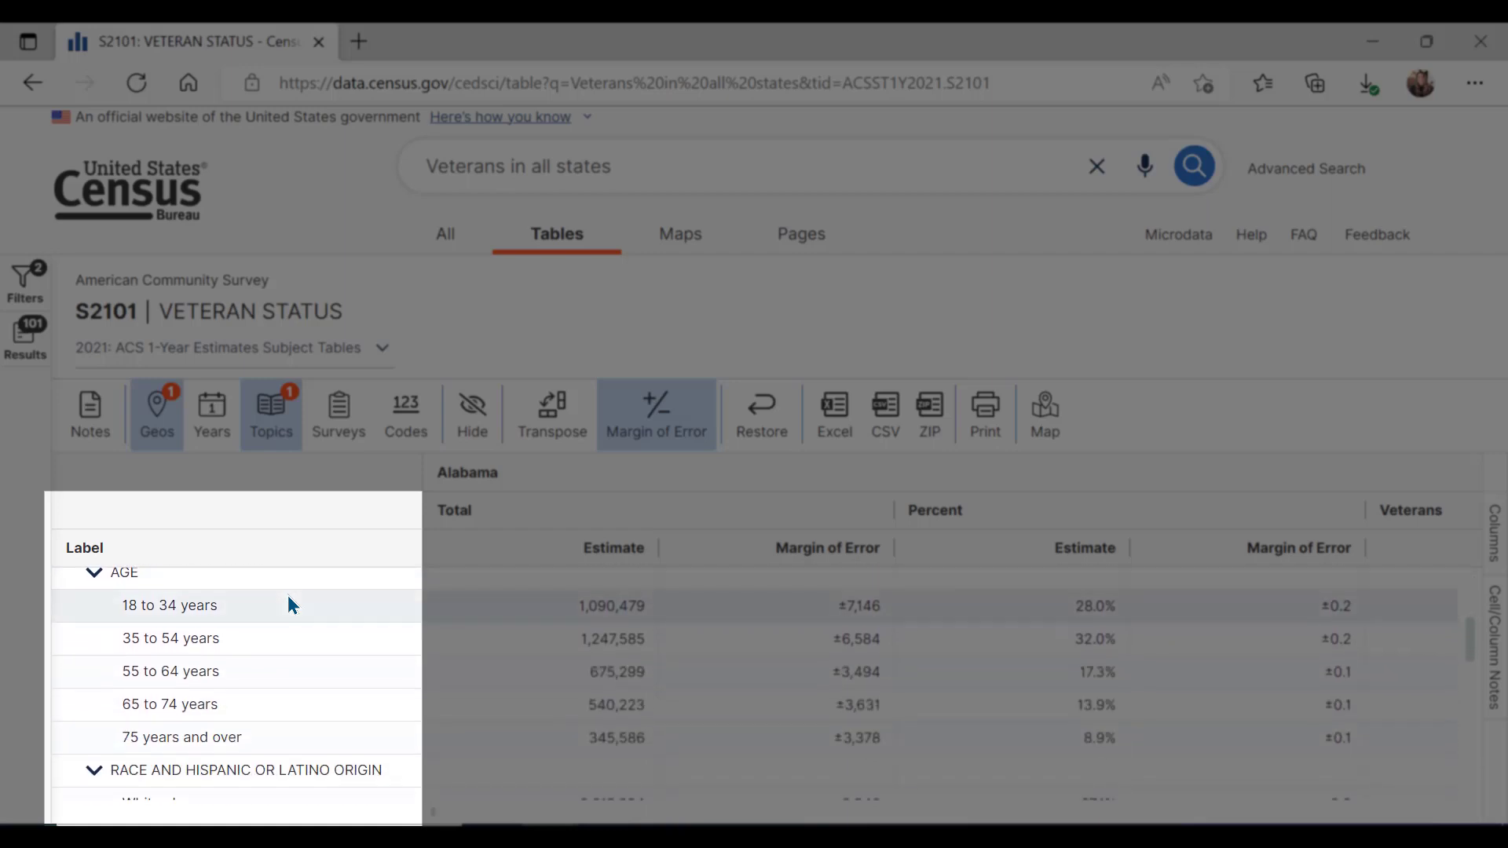
scroll(292, 605, down, 4)
scroll(287, 596, down, 1)
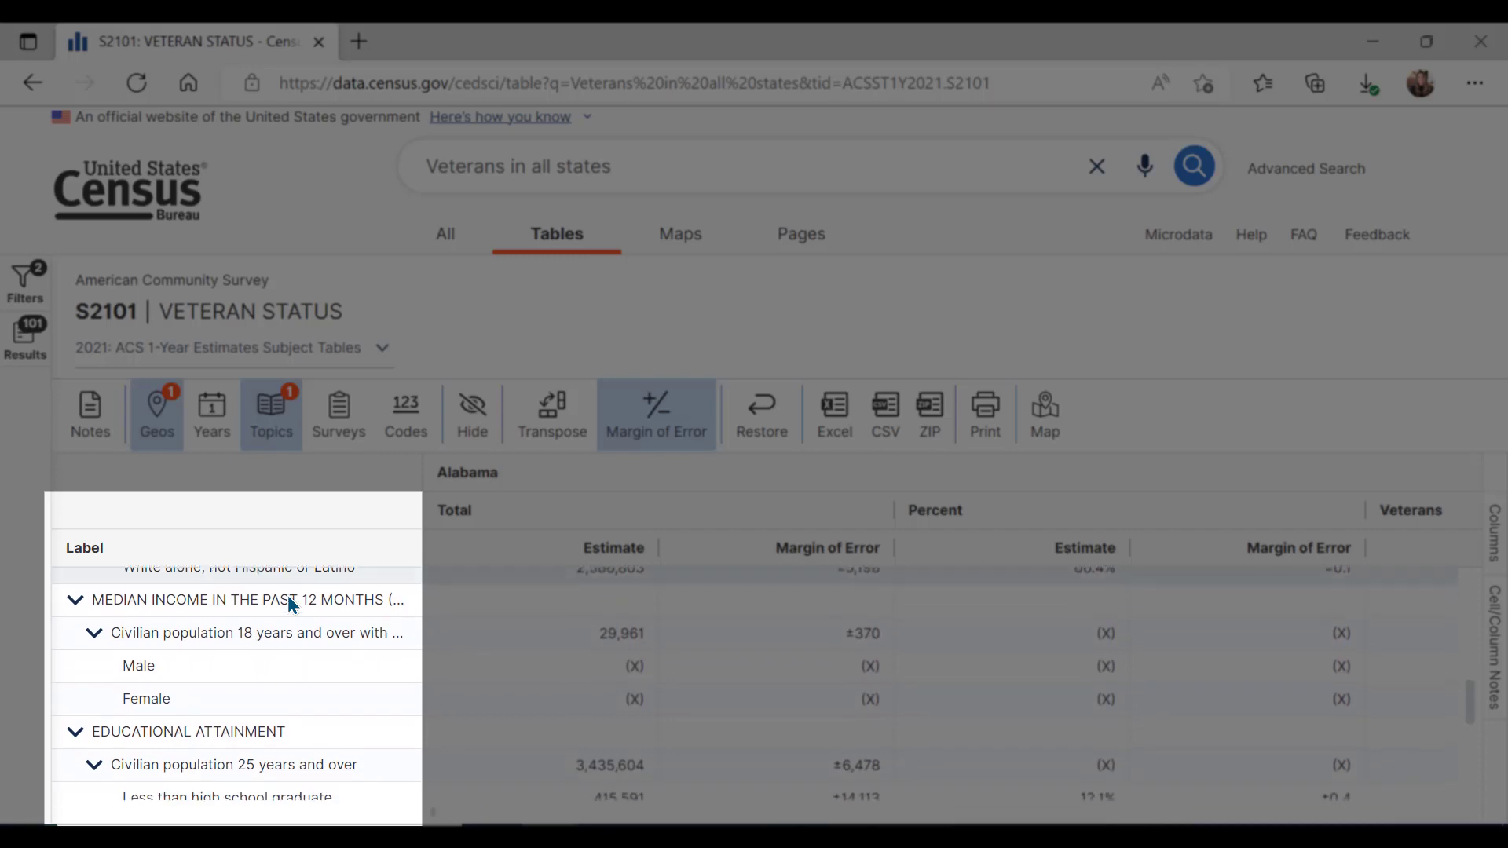
scroll(129, 700, down, 2)
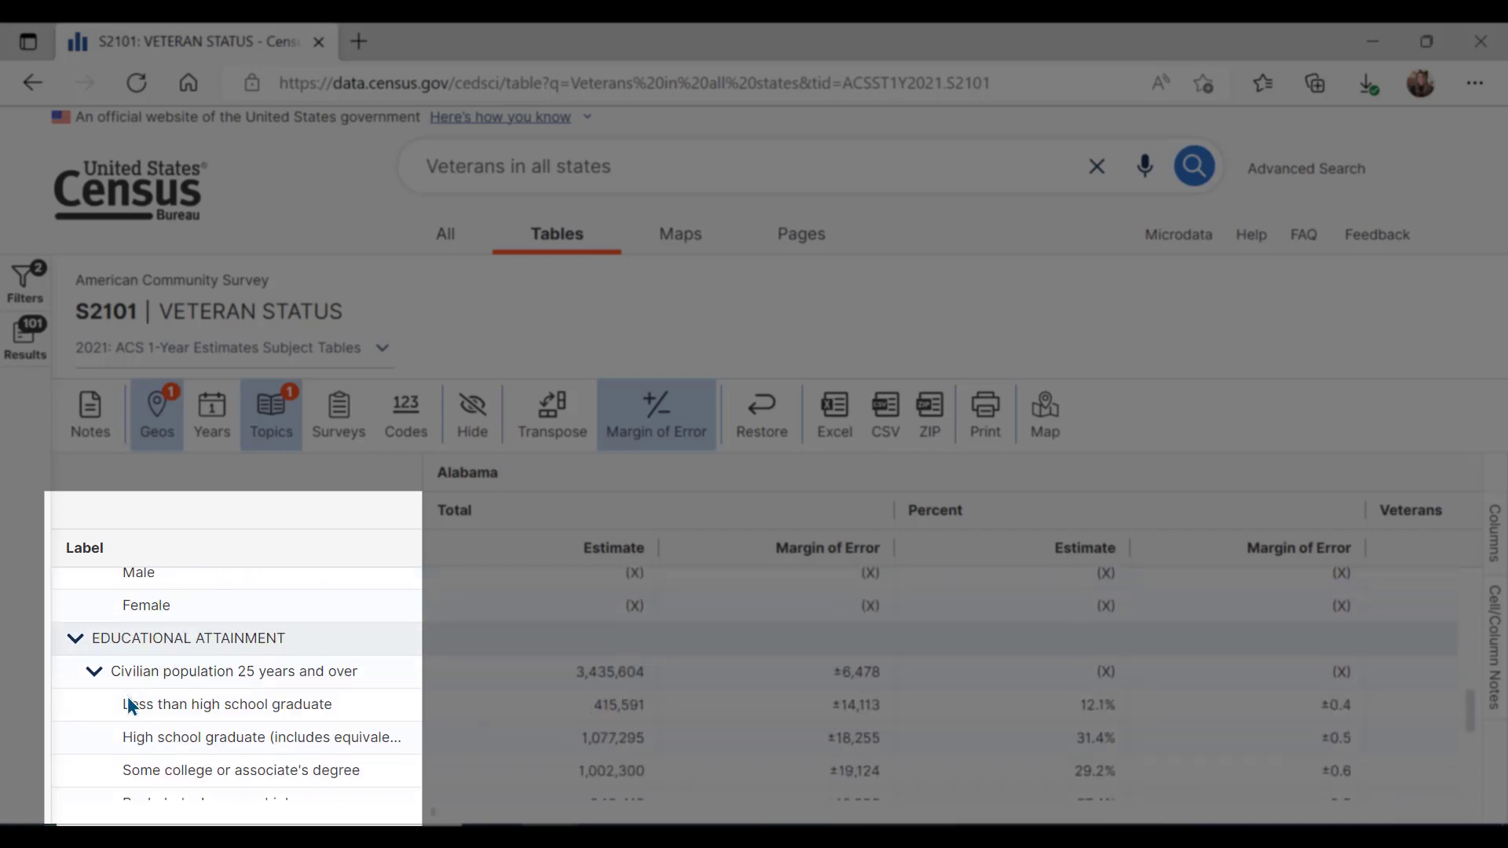
scroll(129, 700, down, 2)
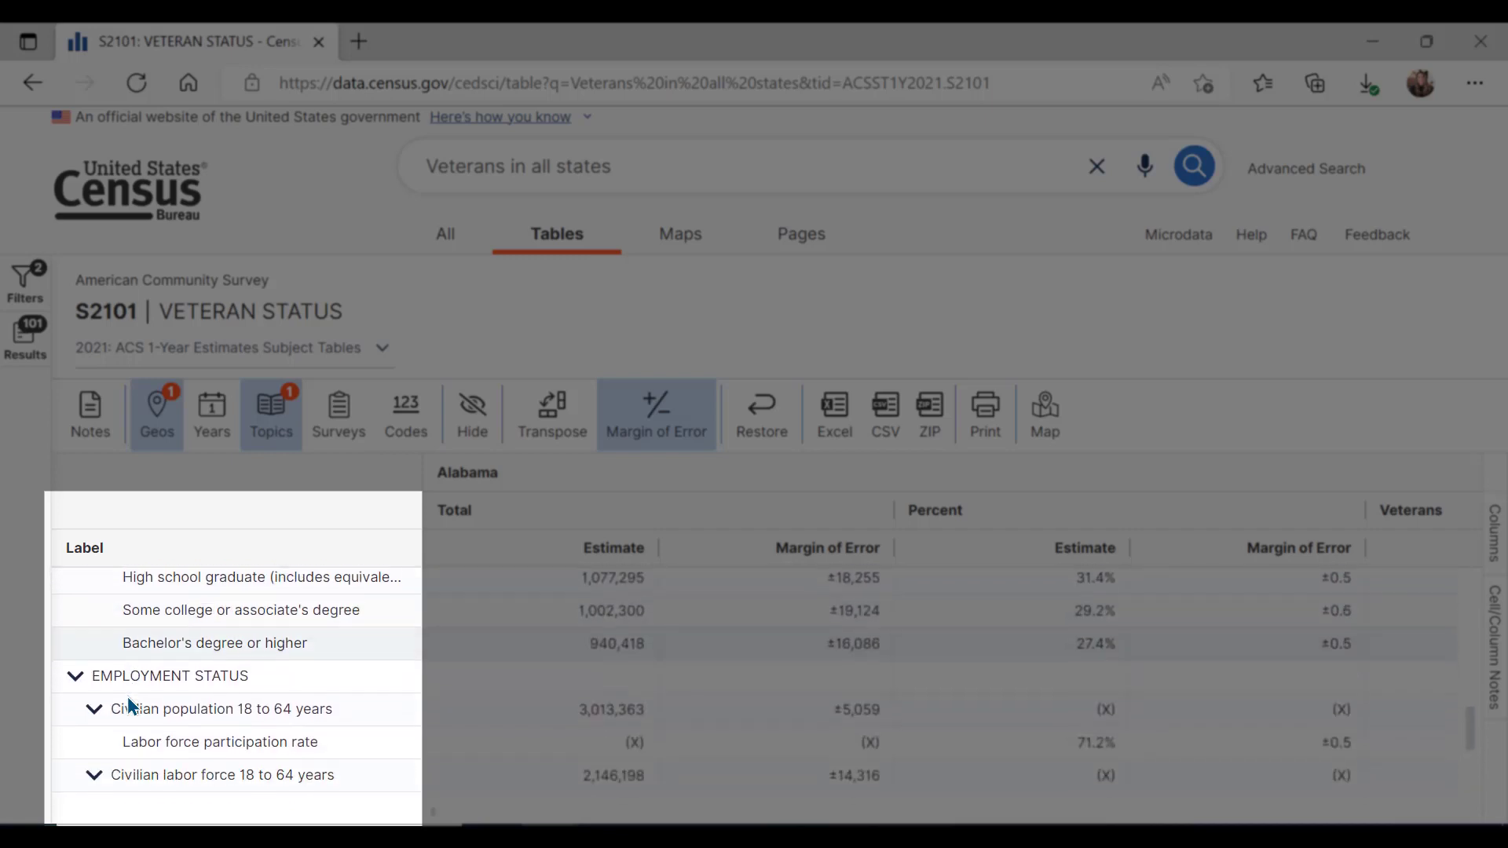
scroll(322, 736, down, 2)
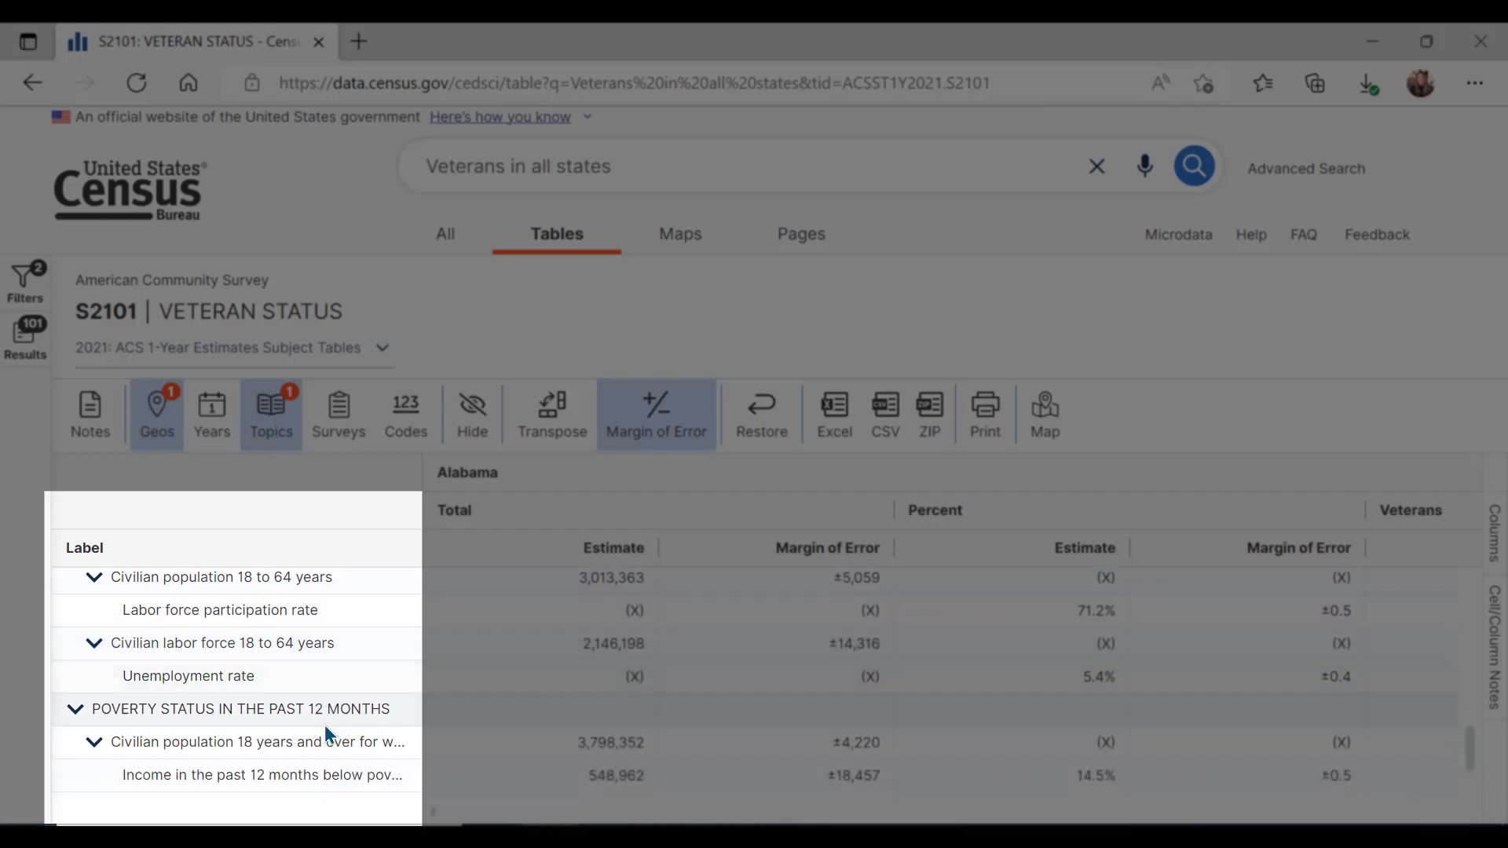
scroll(323, 736, down, 1)
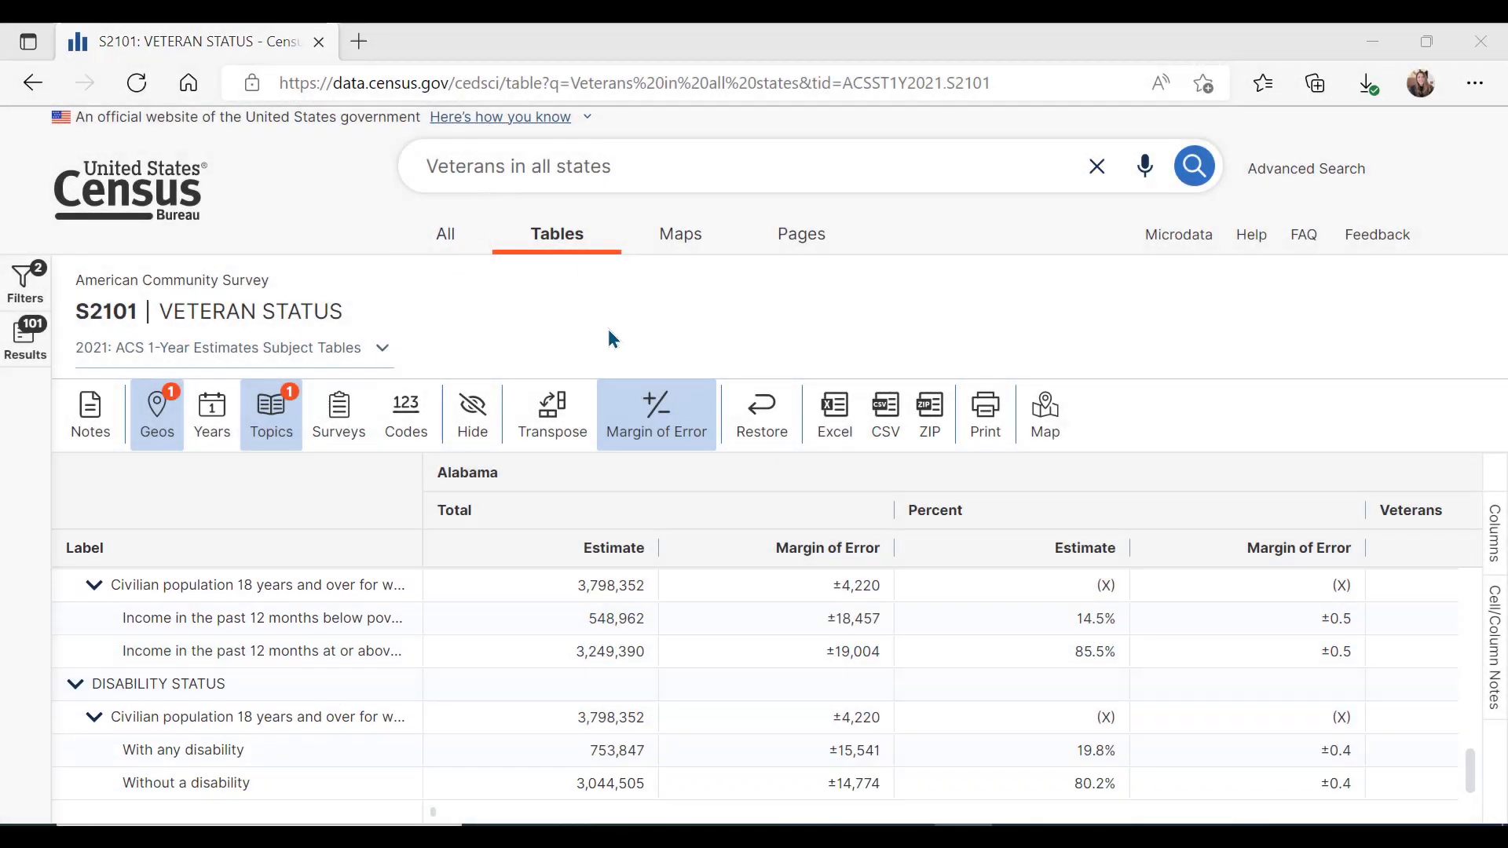
click(642, 428)
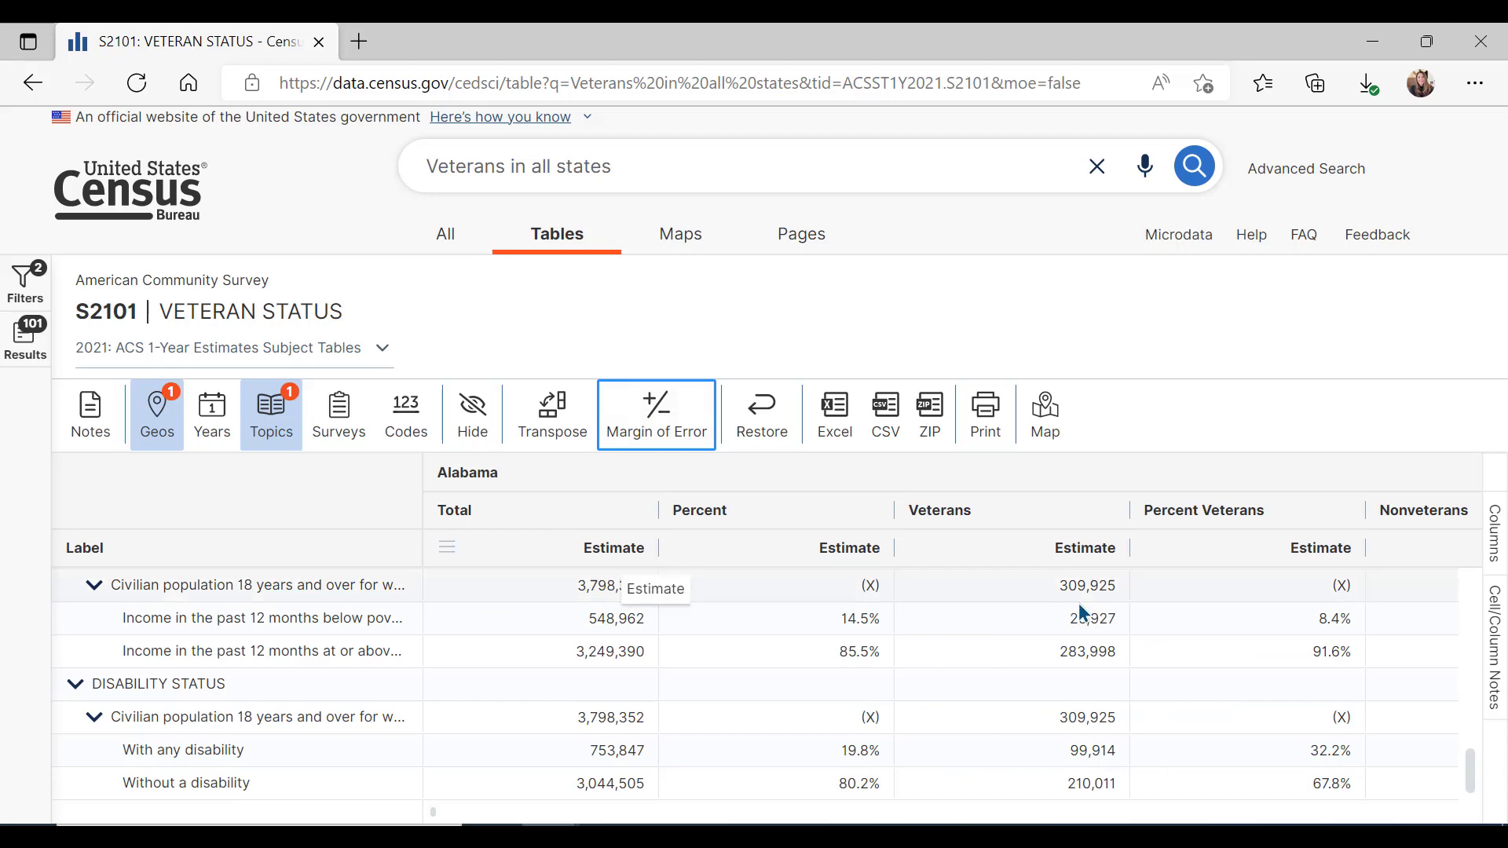
scroll(1079, 613, right, 10)
scroll(1079, 612, left, 10)
scroll(1080, 603, left, 2)
scroll(117, 711, up, 10)
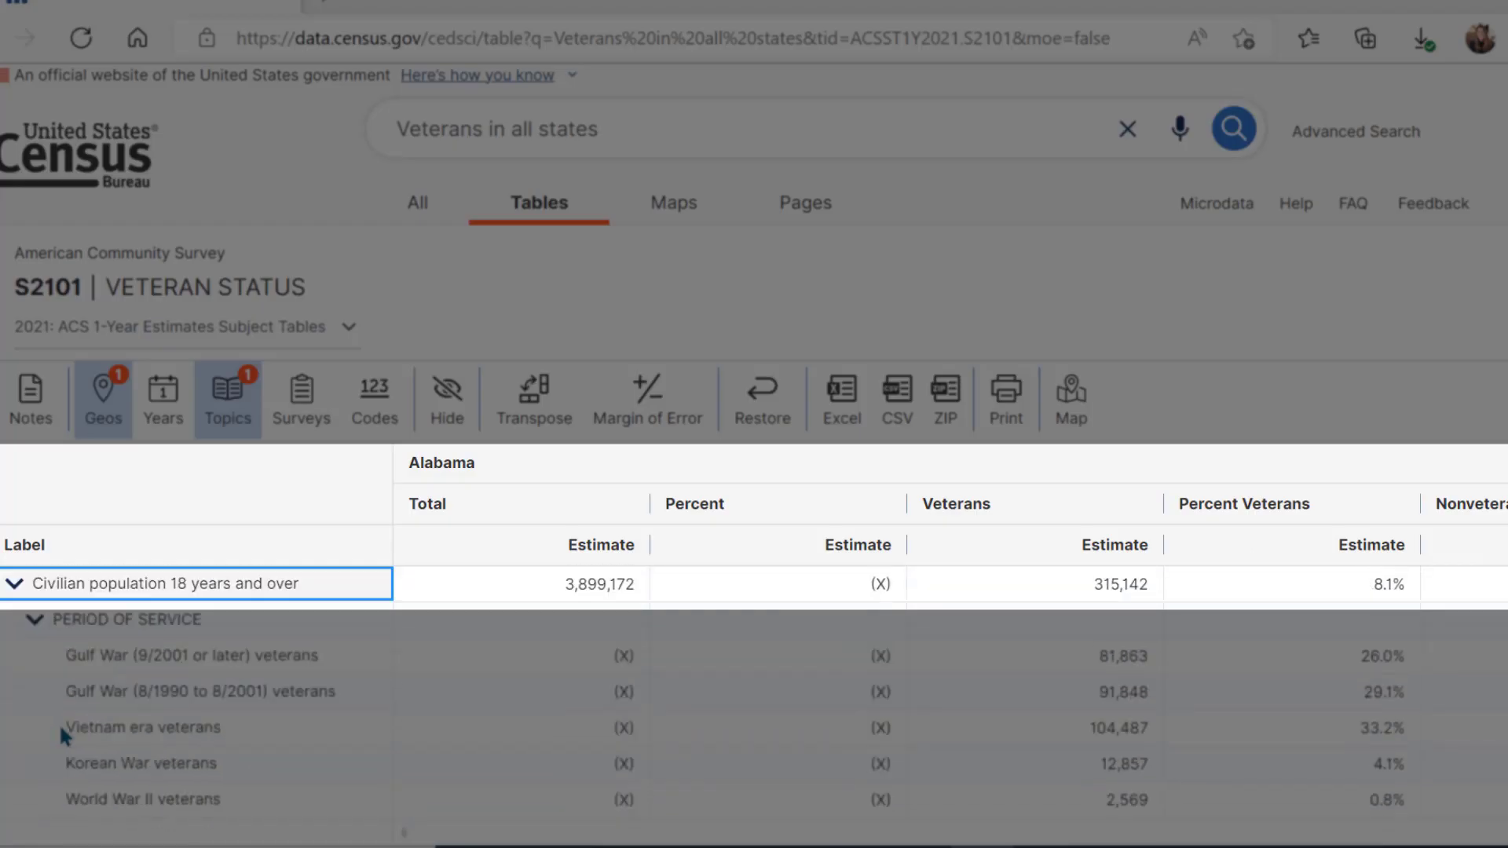
click(498, 581)
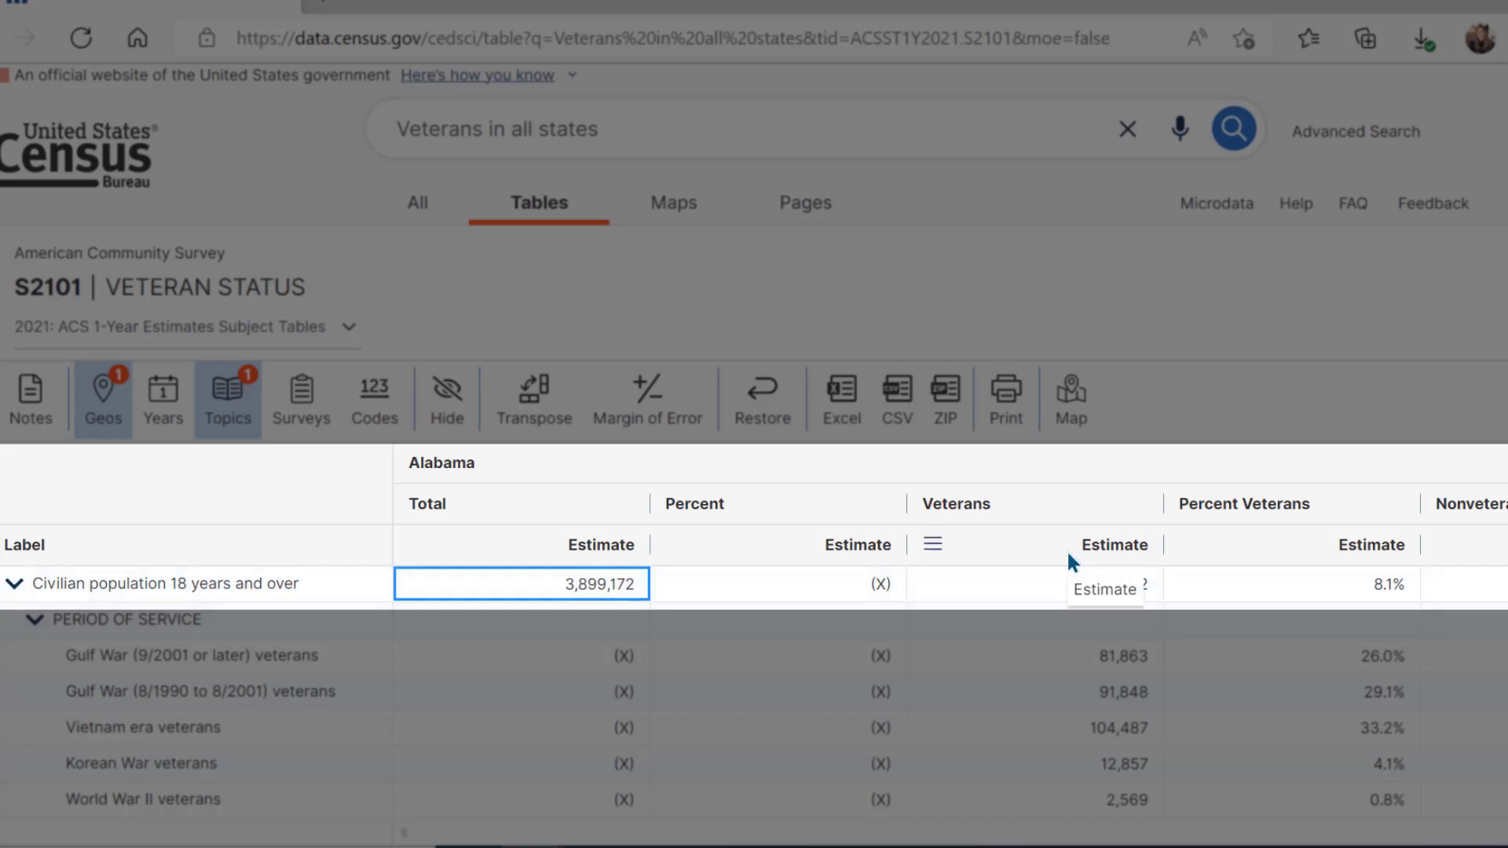
click(1019, 581)
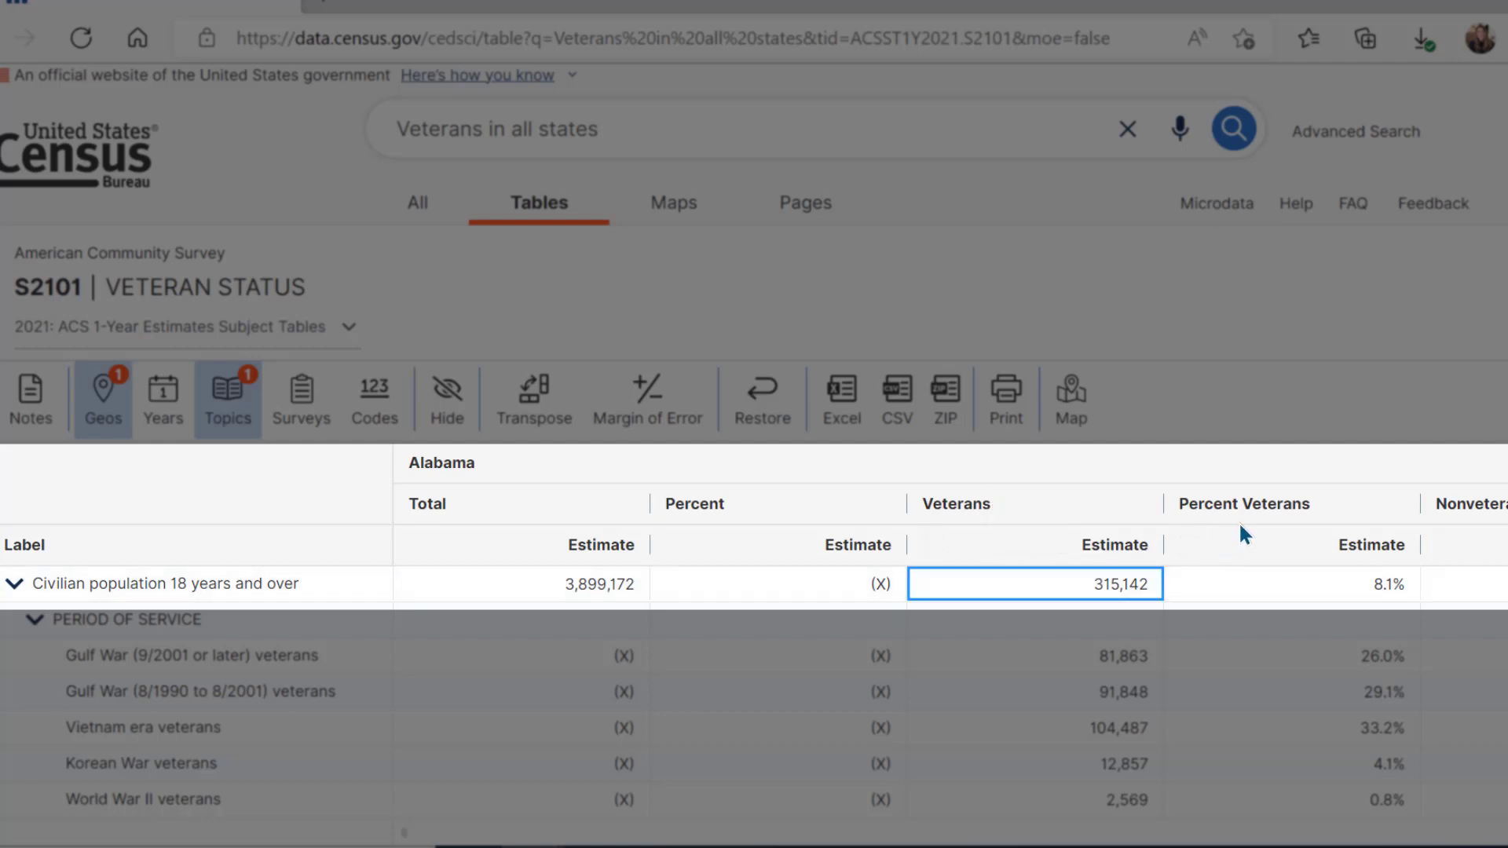
scroll(1219, 705, right, 10)
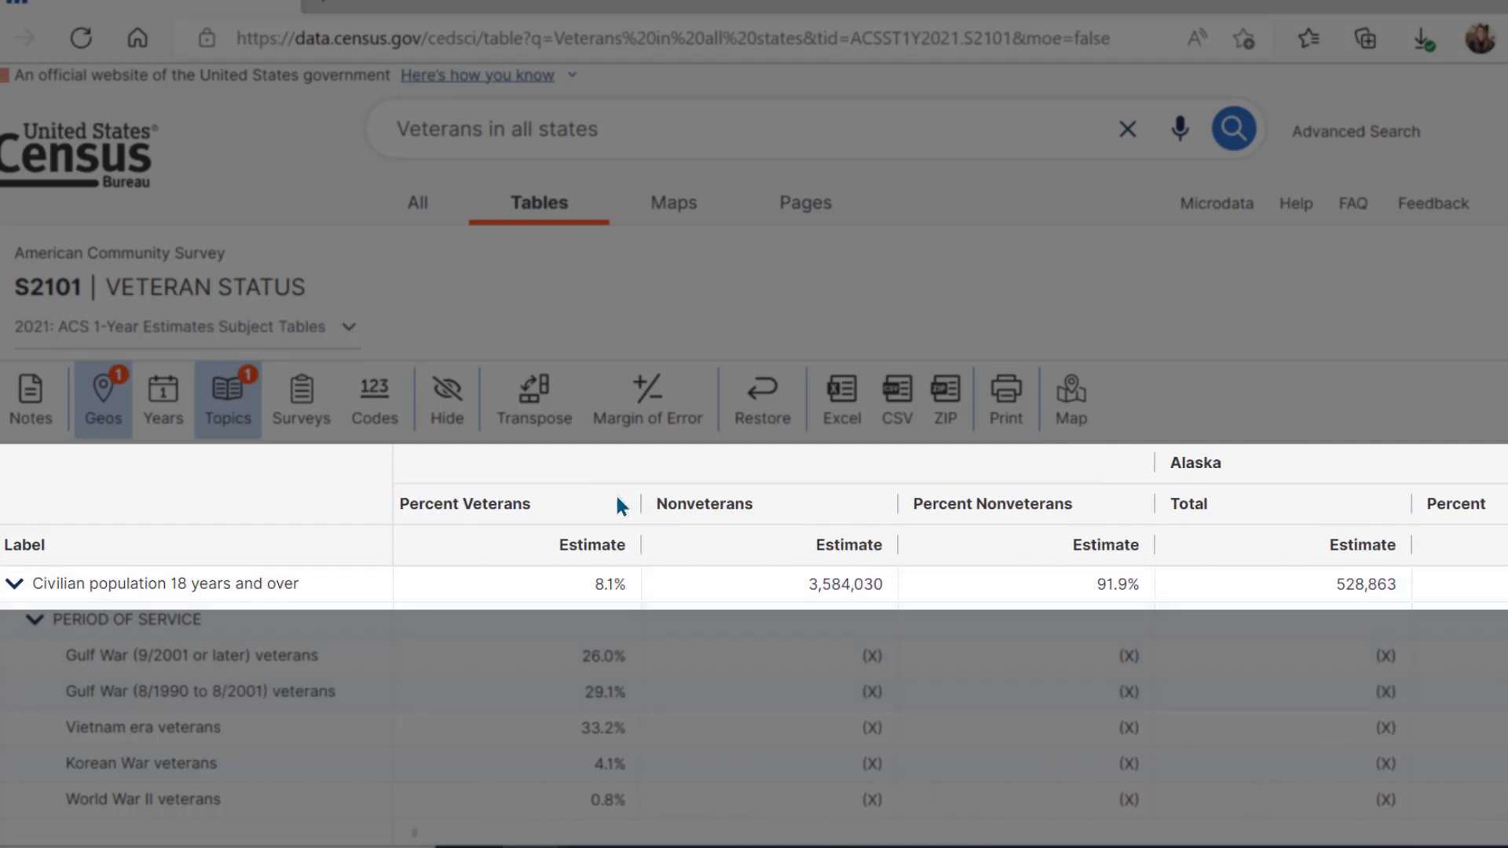
click(592, 570)
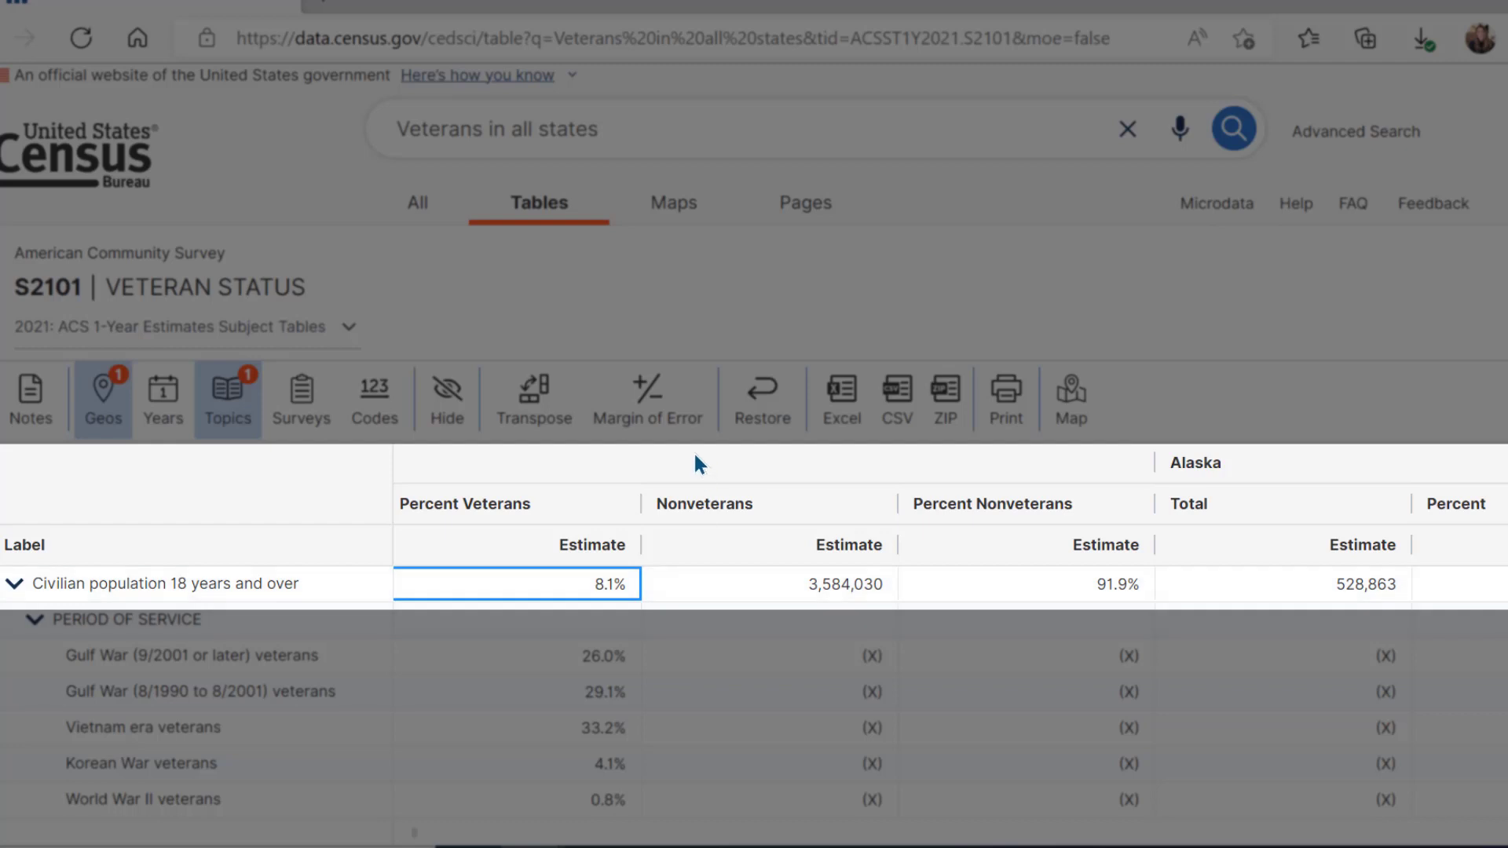
click(704, 578)
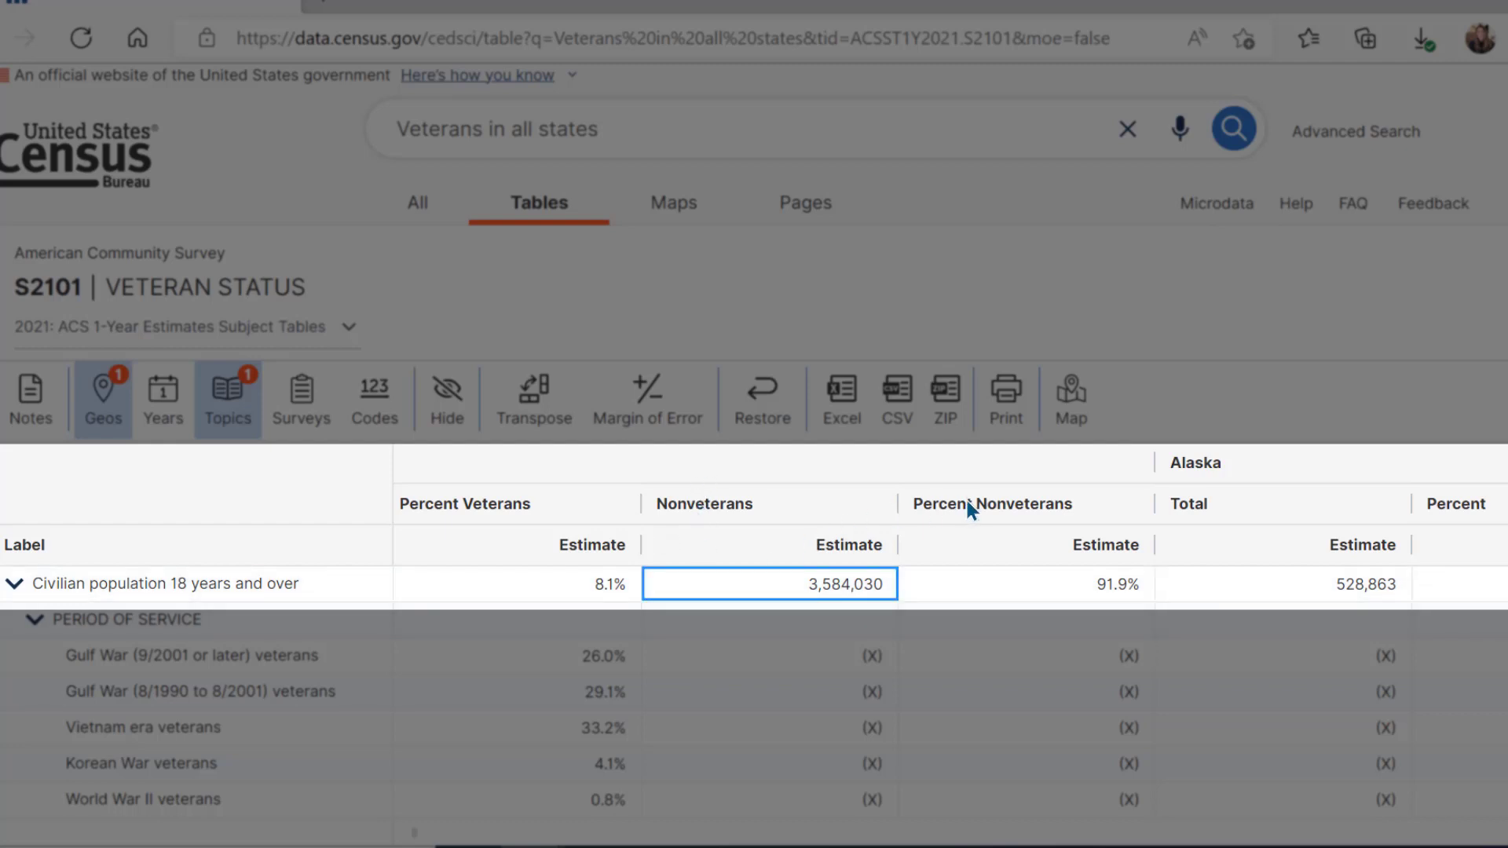
click(973, 599)
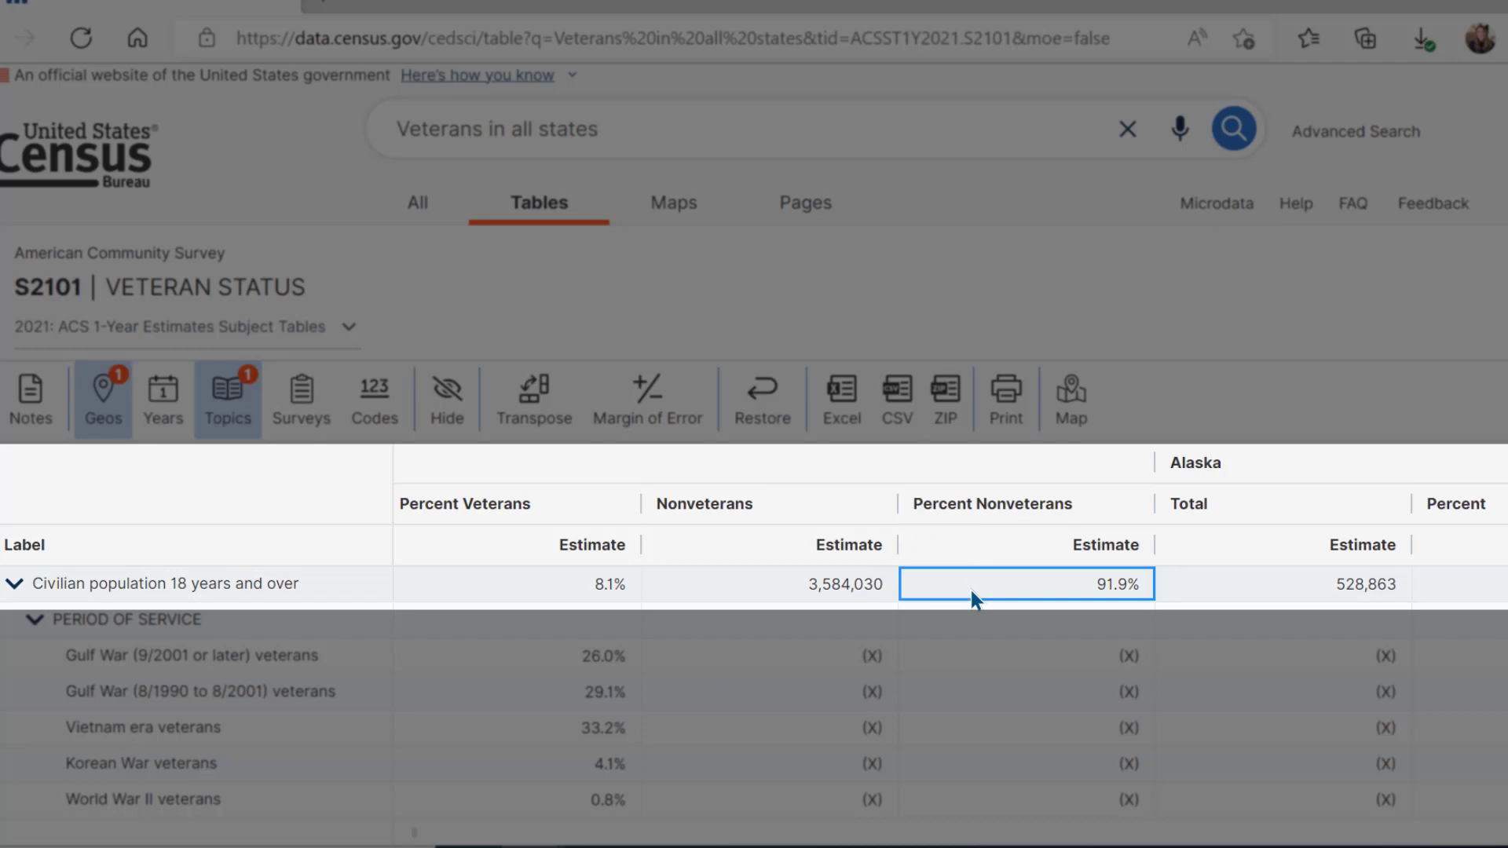
scroll(953, 590, right, 5)
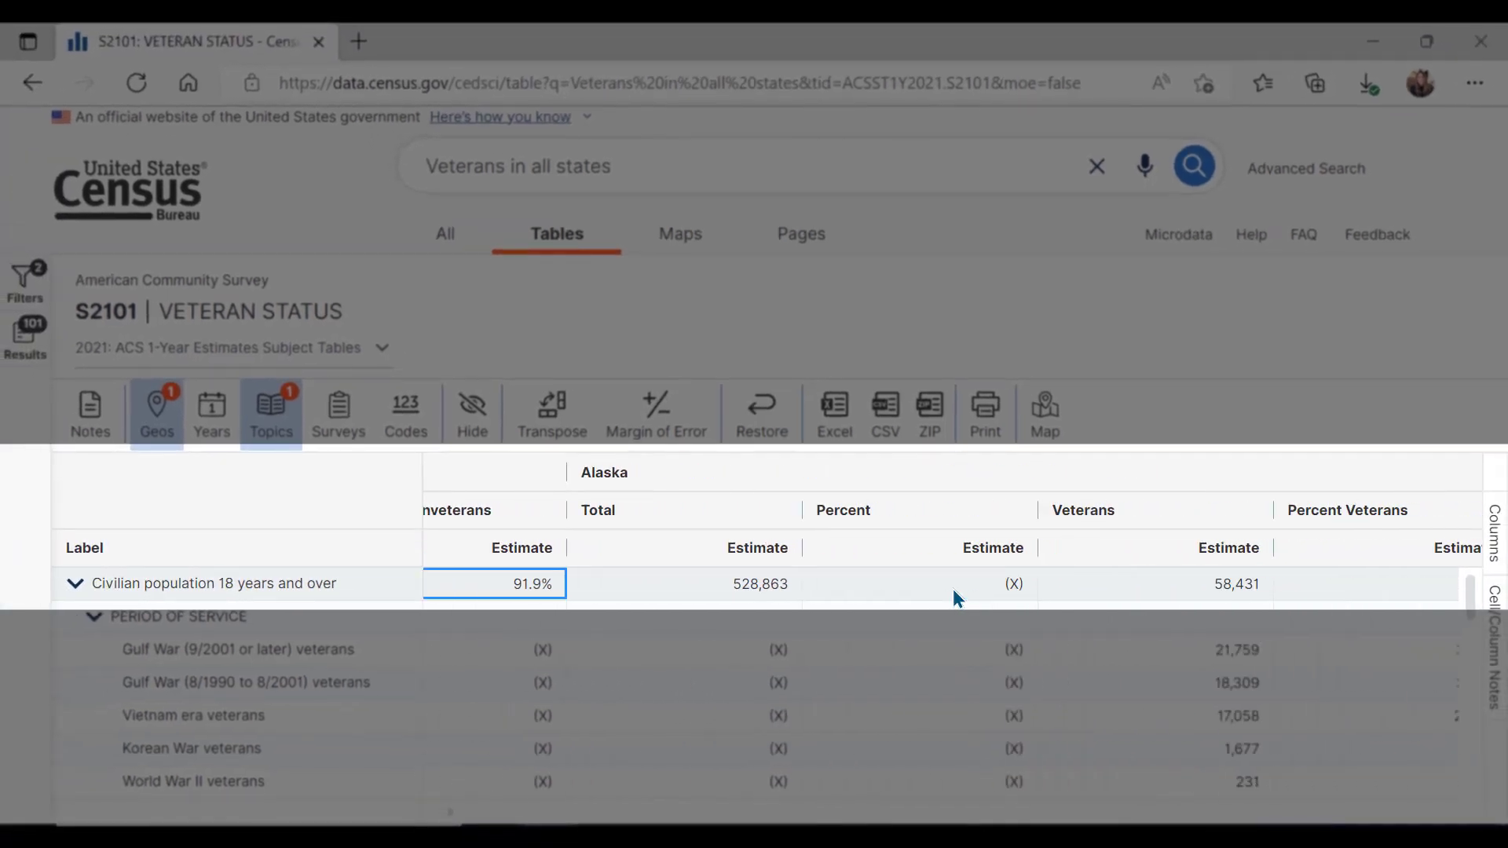
scroll(955, 593, right, 2)
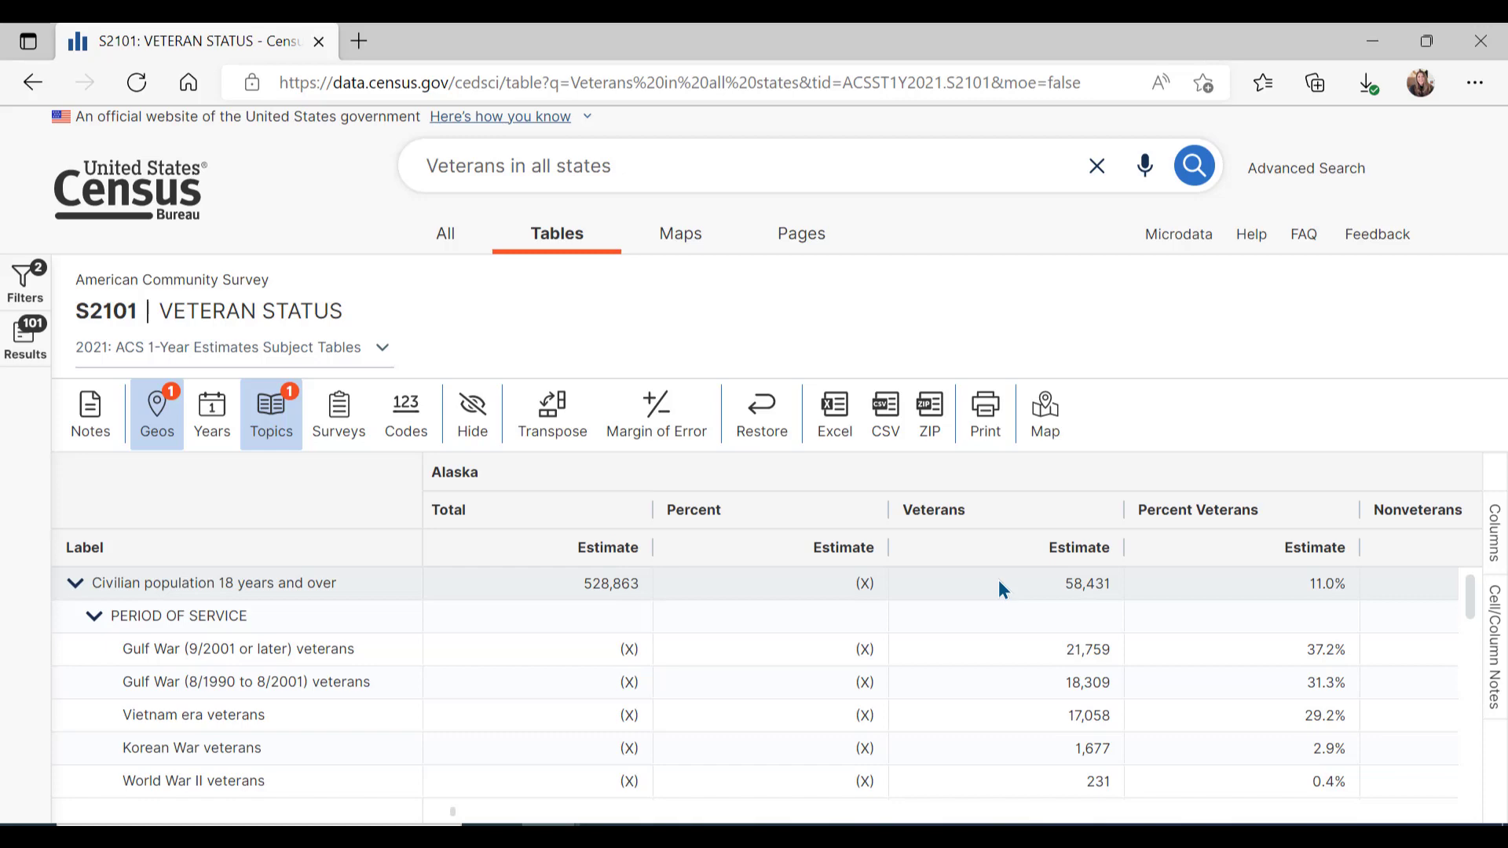
Switch S2101 to the Maps view showing Veterans—Disability Status—With any disability estimates.
click(676, 240)
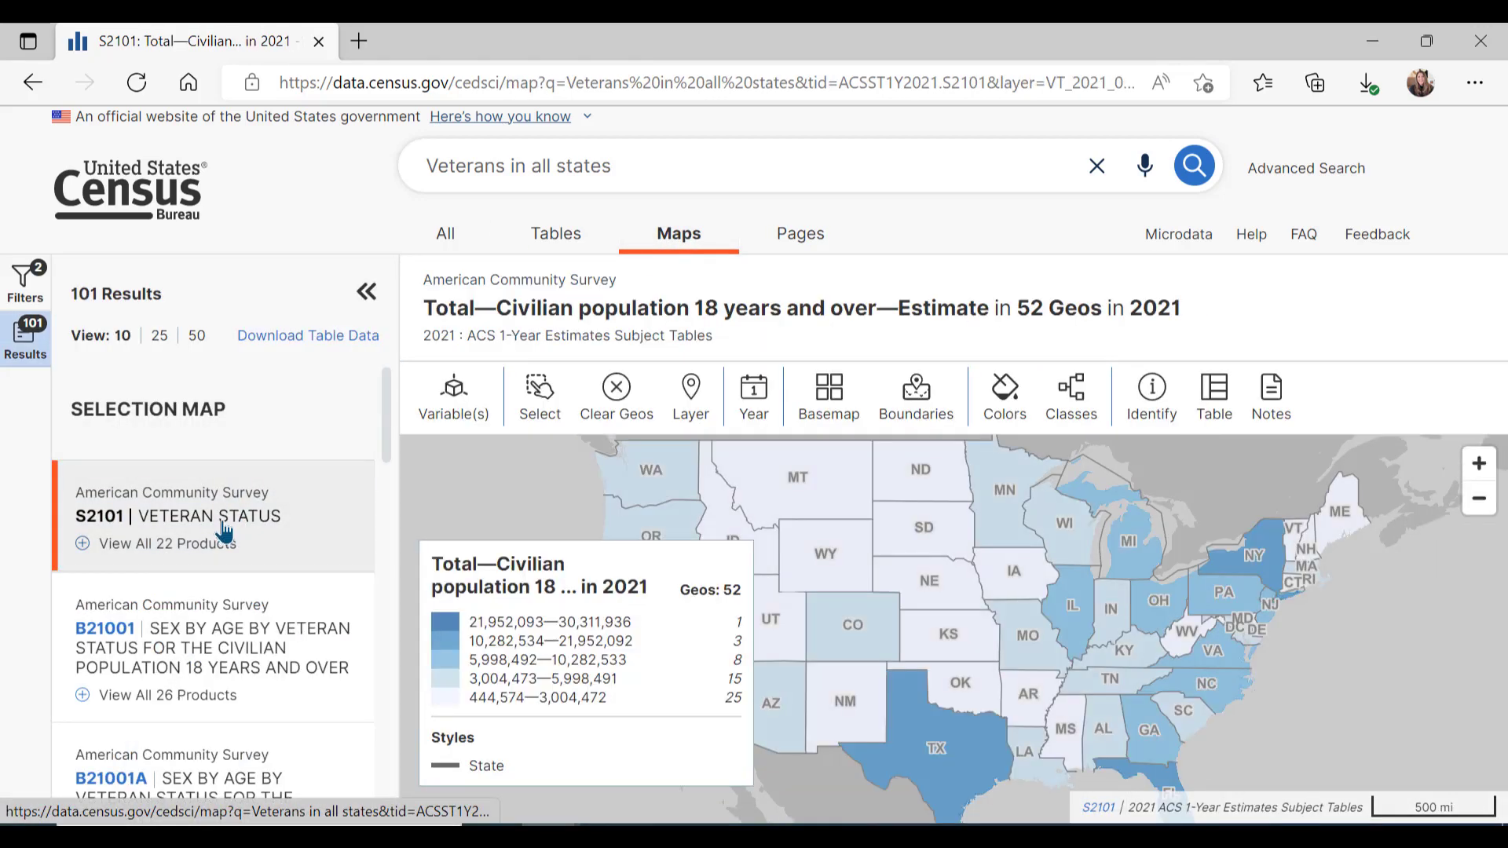
click(224, 531)
click(453, 401)
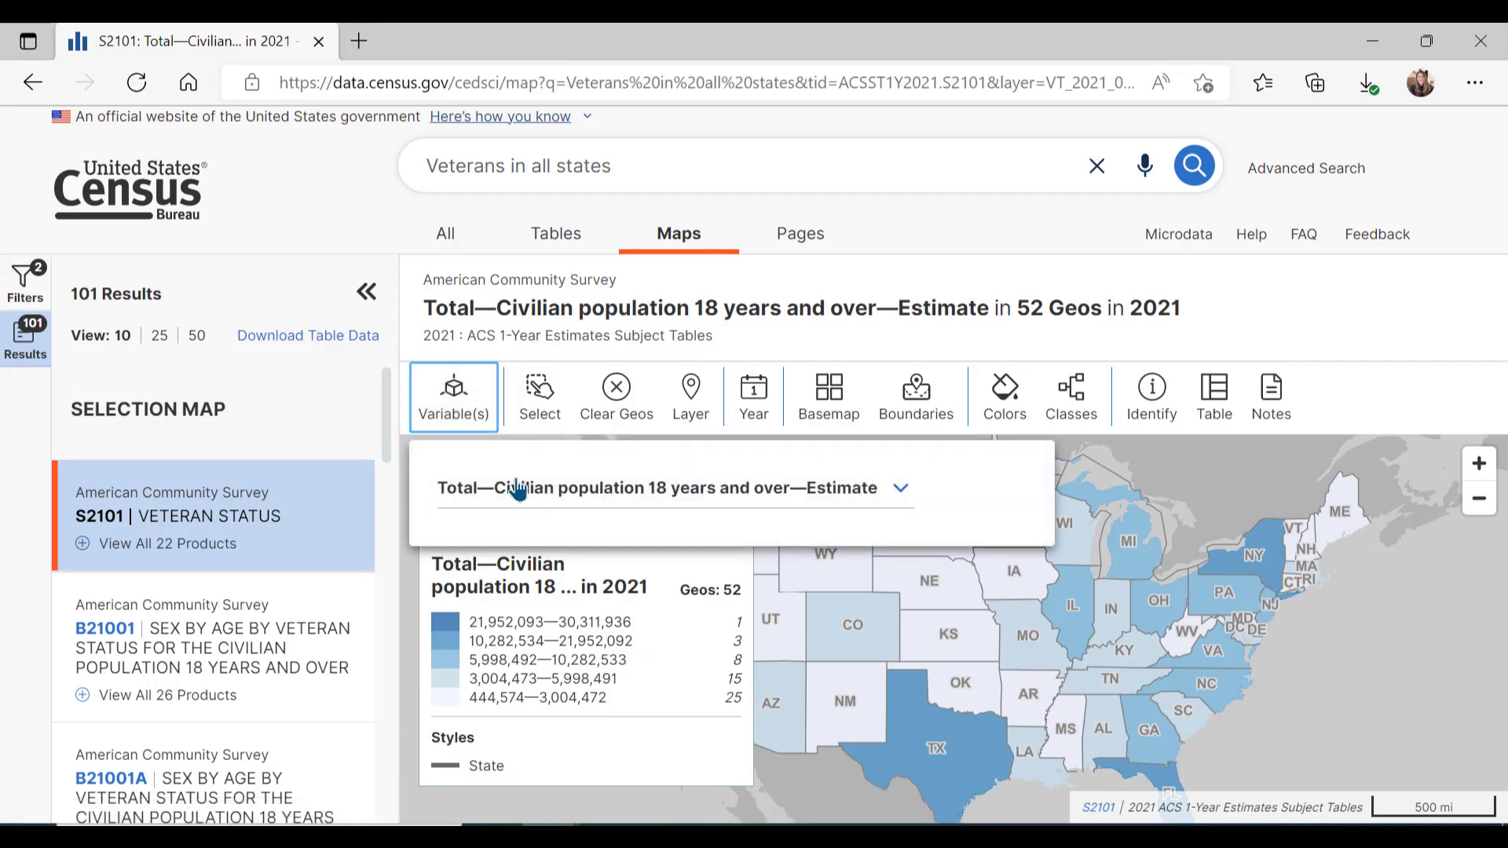
click(519, 488)
scroll(599, 667, down, 10)
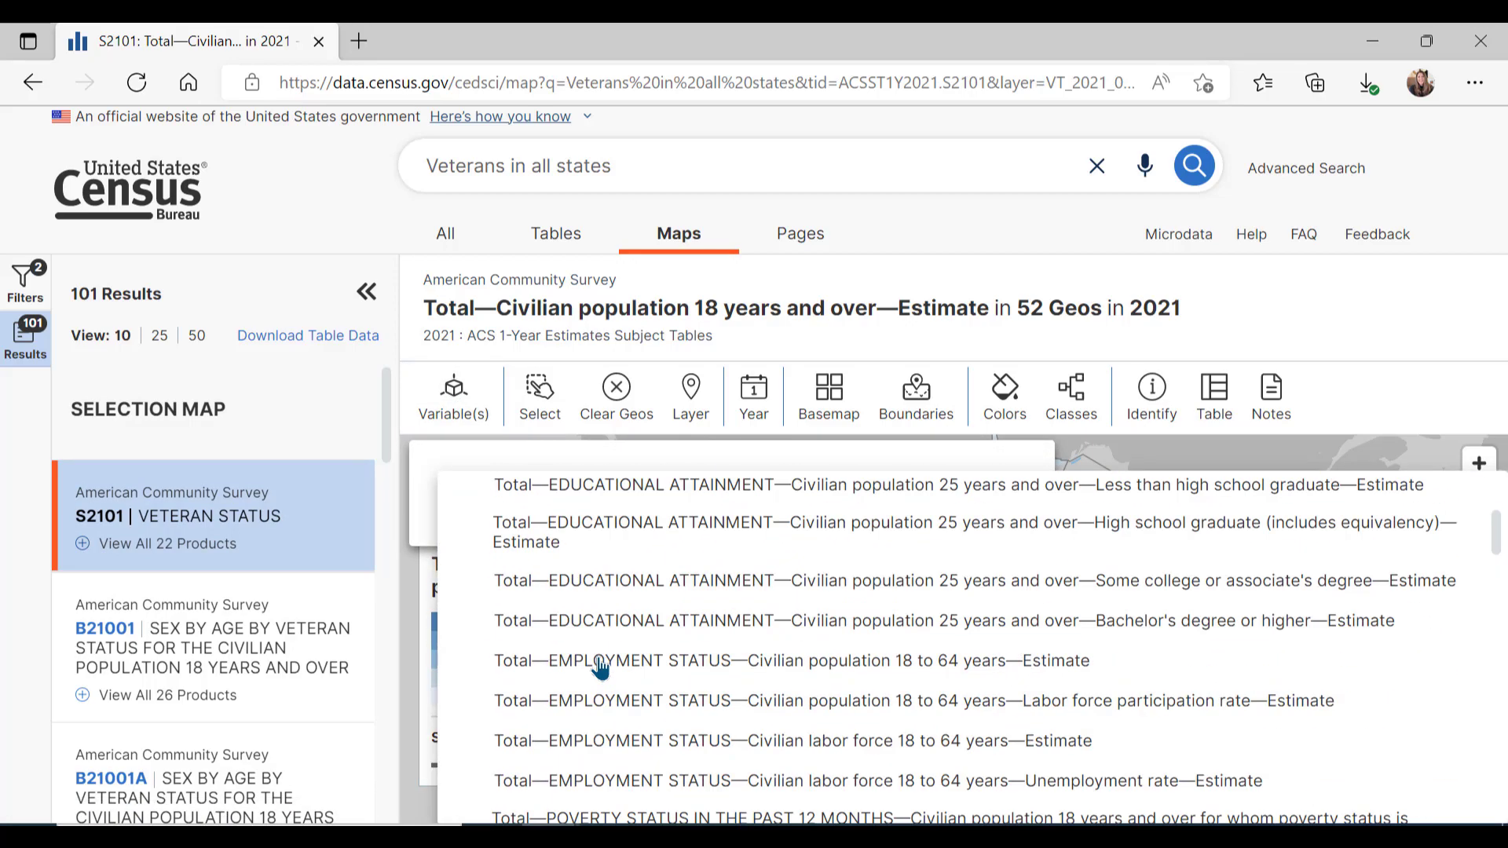
scroll(601, 667, down, 20)
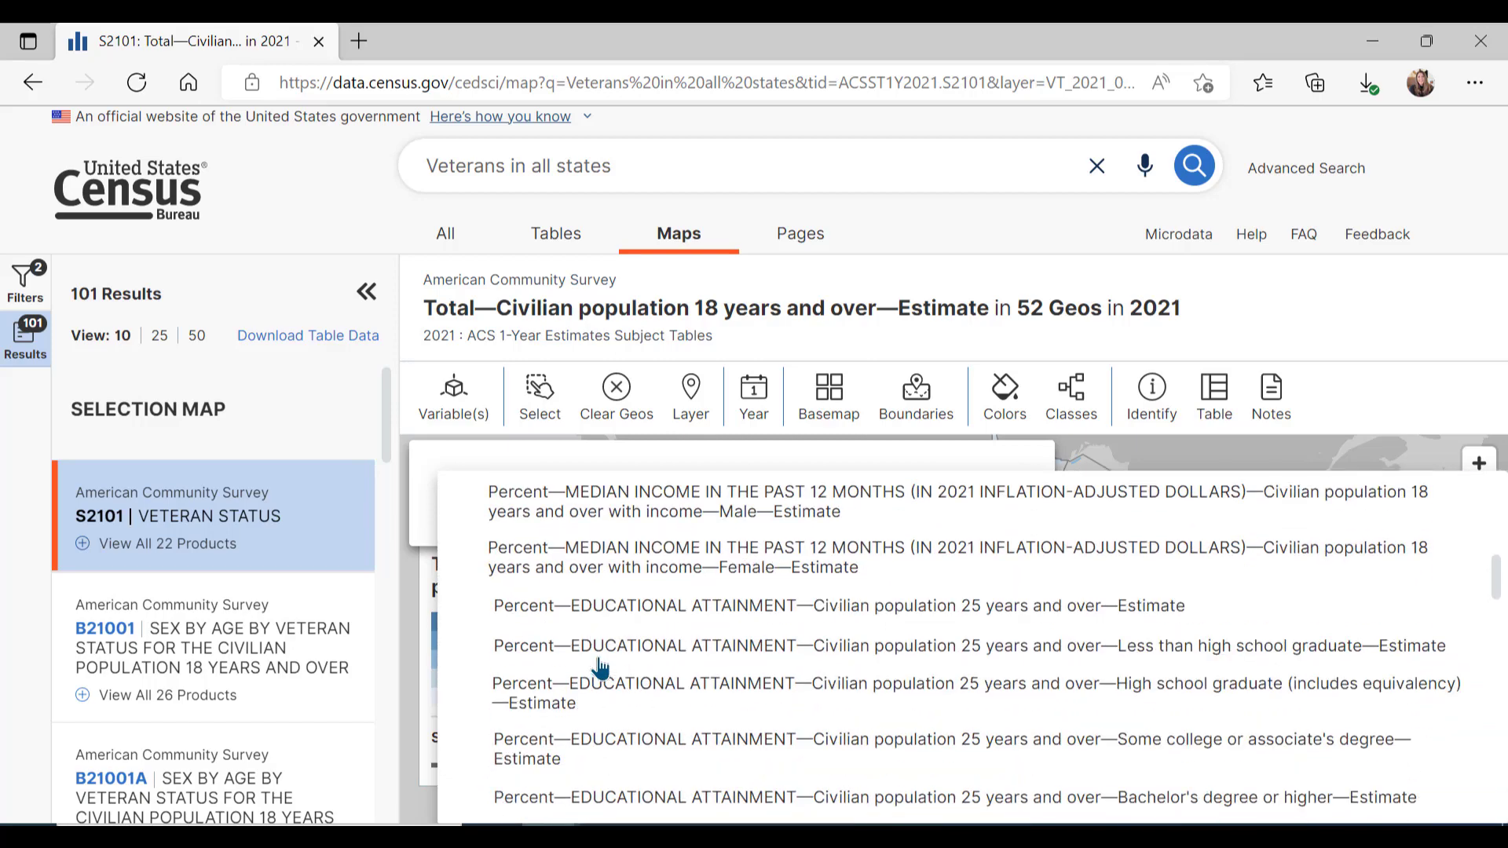
scroll(601, 668, down, 10)
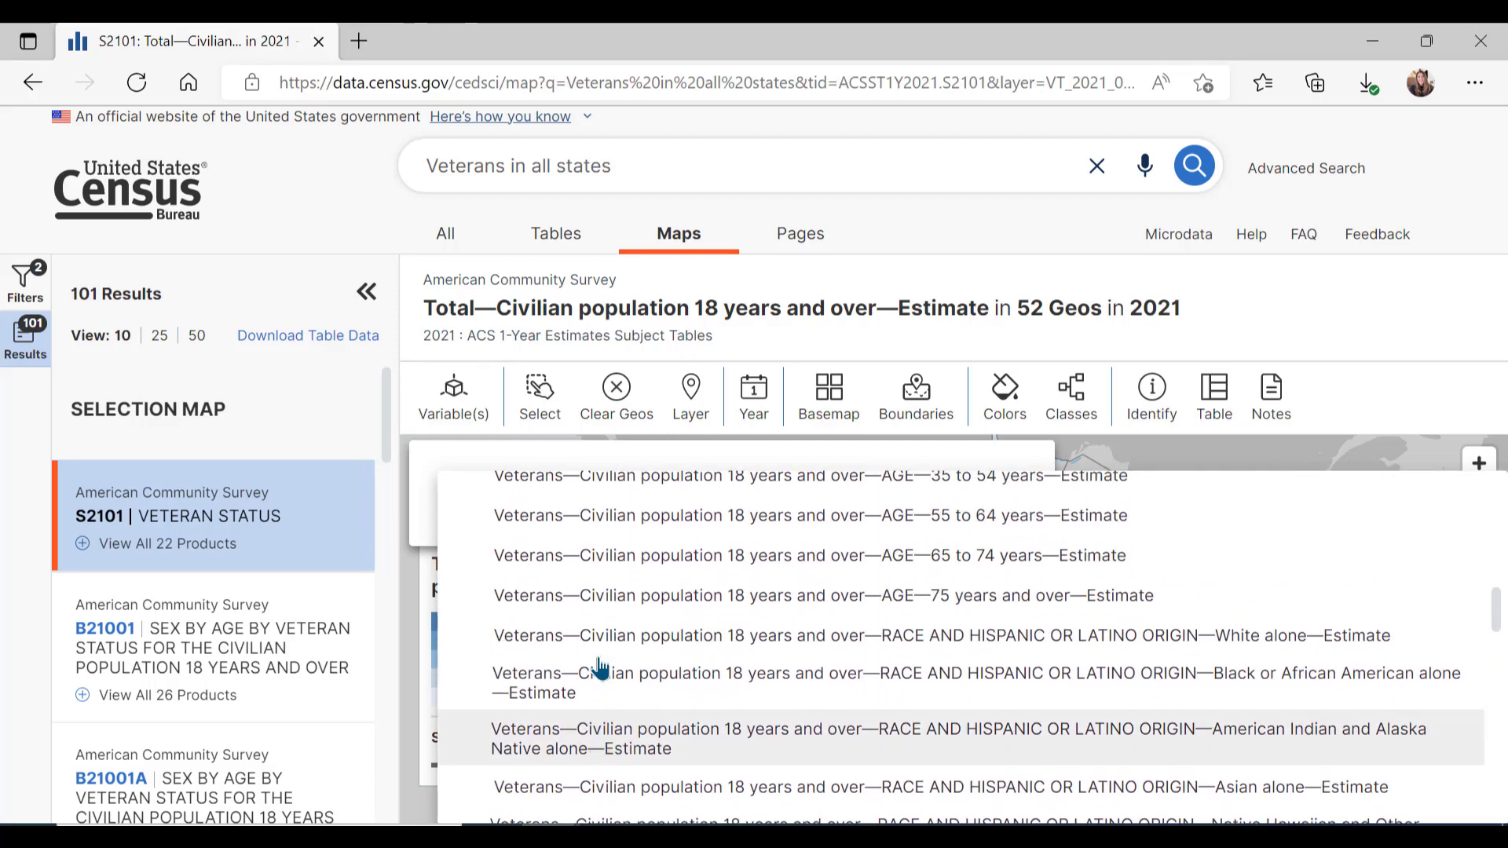
scroll(601, 667, down, 10)
scroll(601, 668, down, 10)
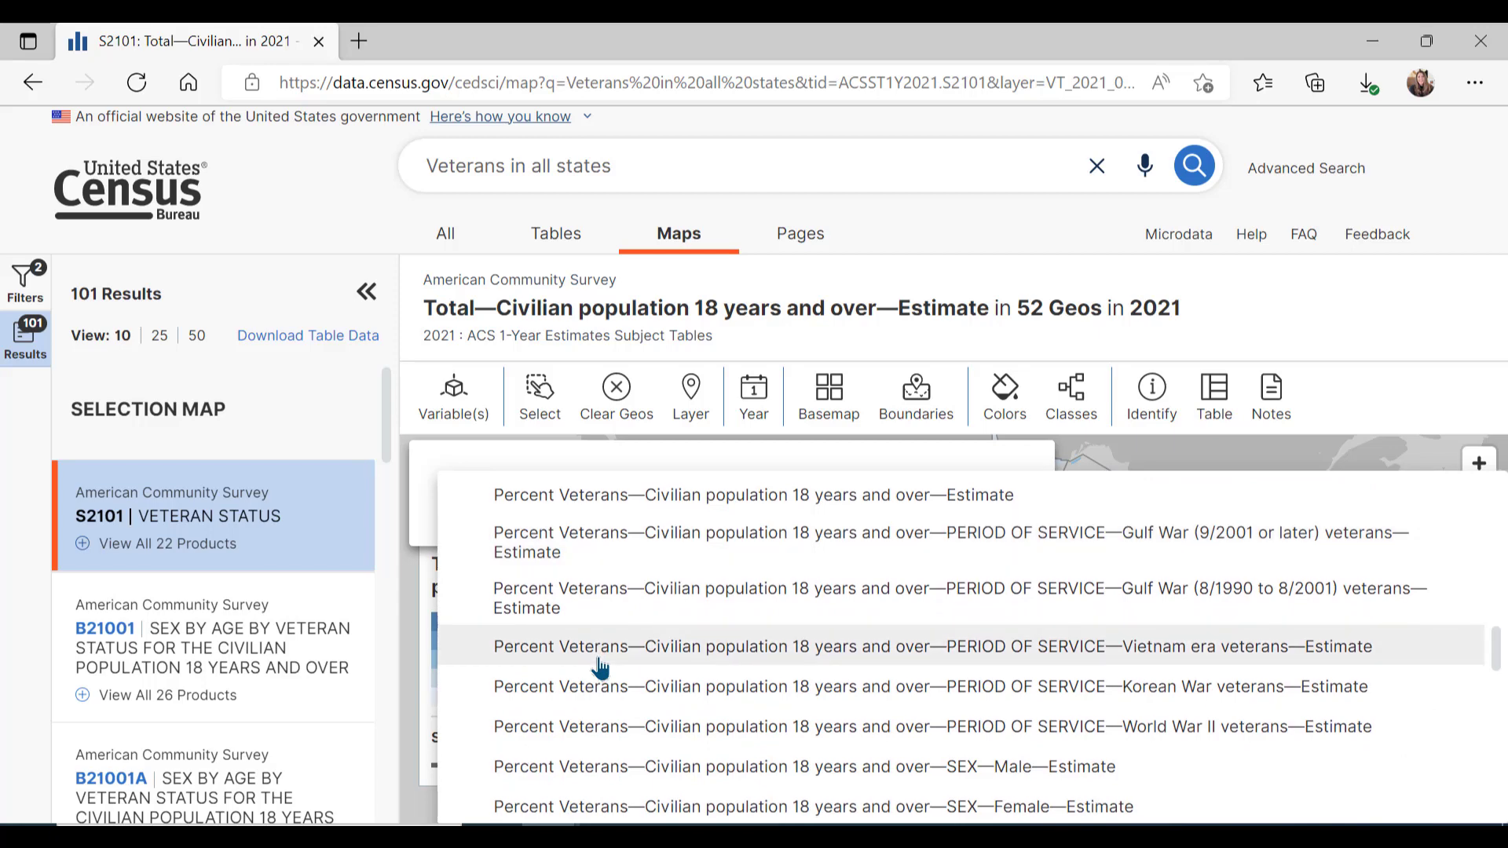
scroll(601, 668, up, 3)
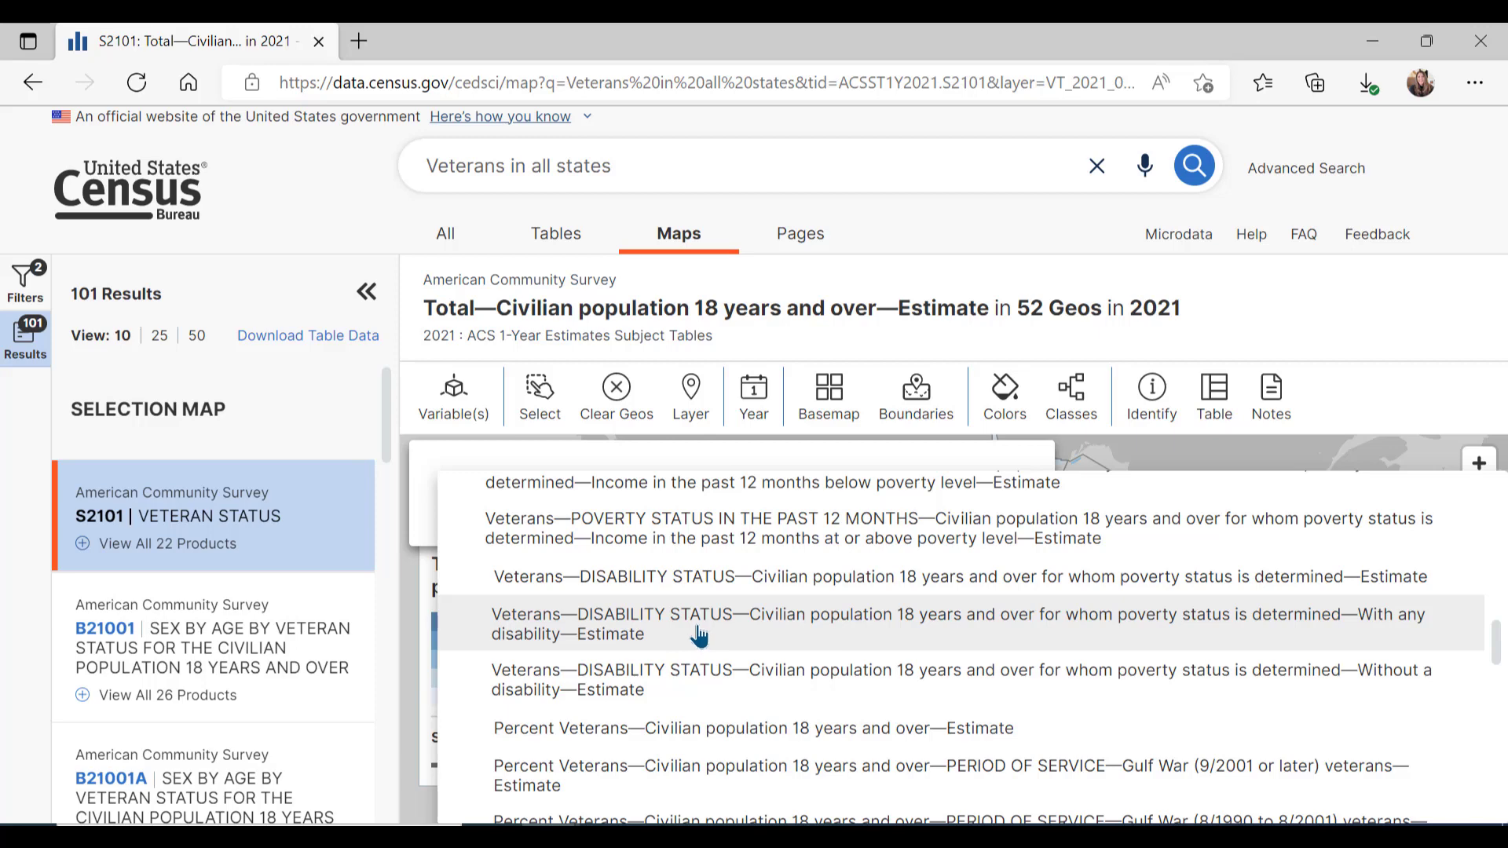
click(699, 635)
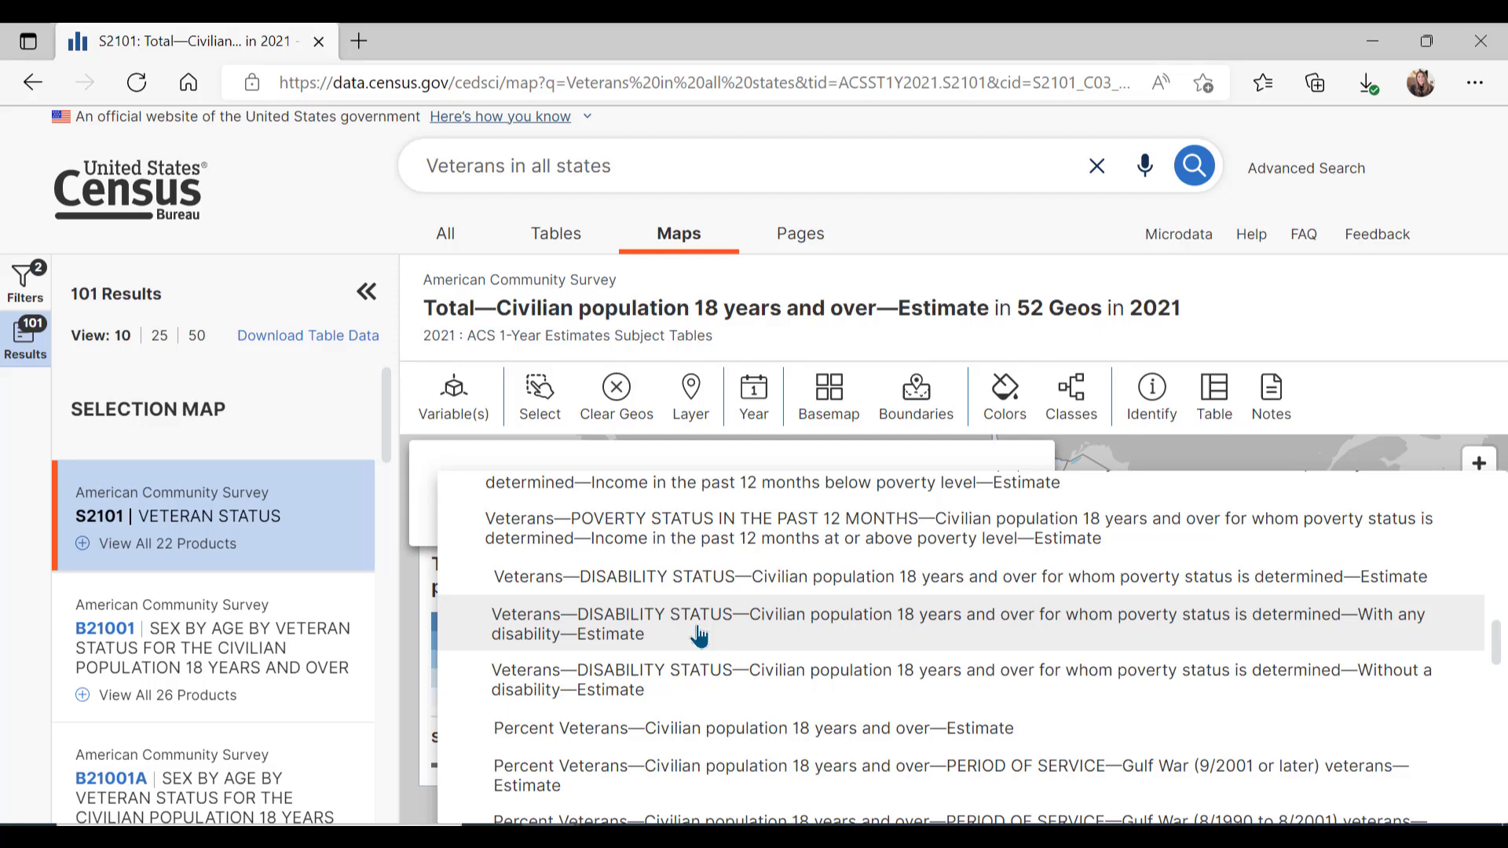
click(699, 635)
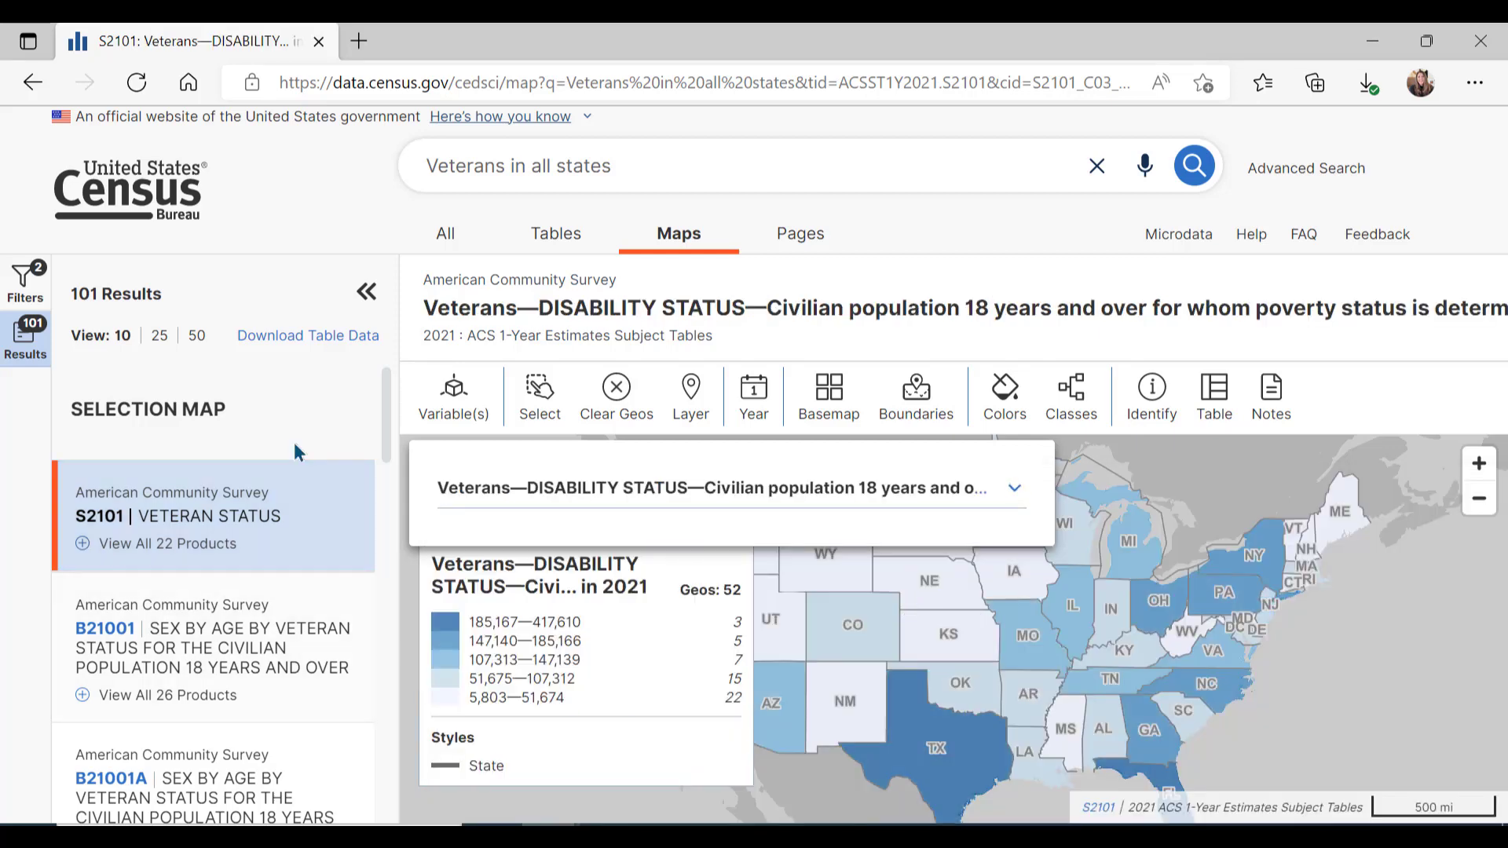
Hide the results list and read the map values for Texas (416,711) and Florida (417,610).
click(366, 292)
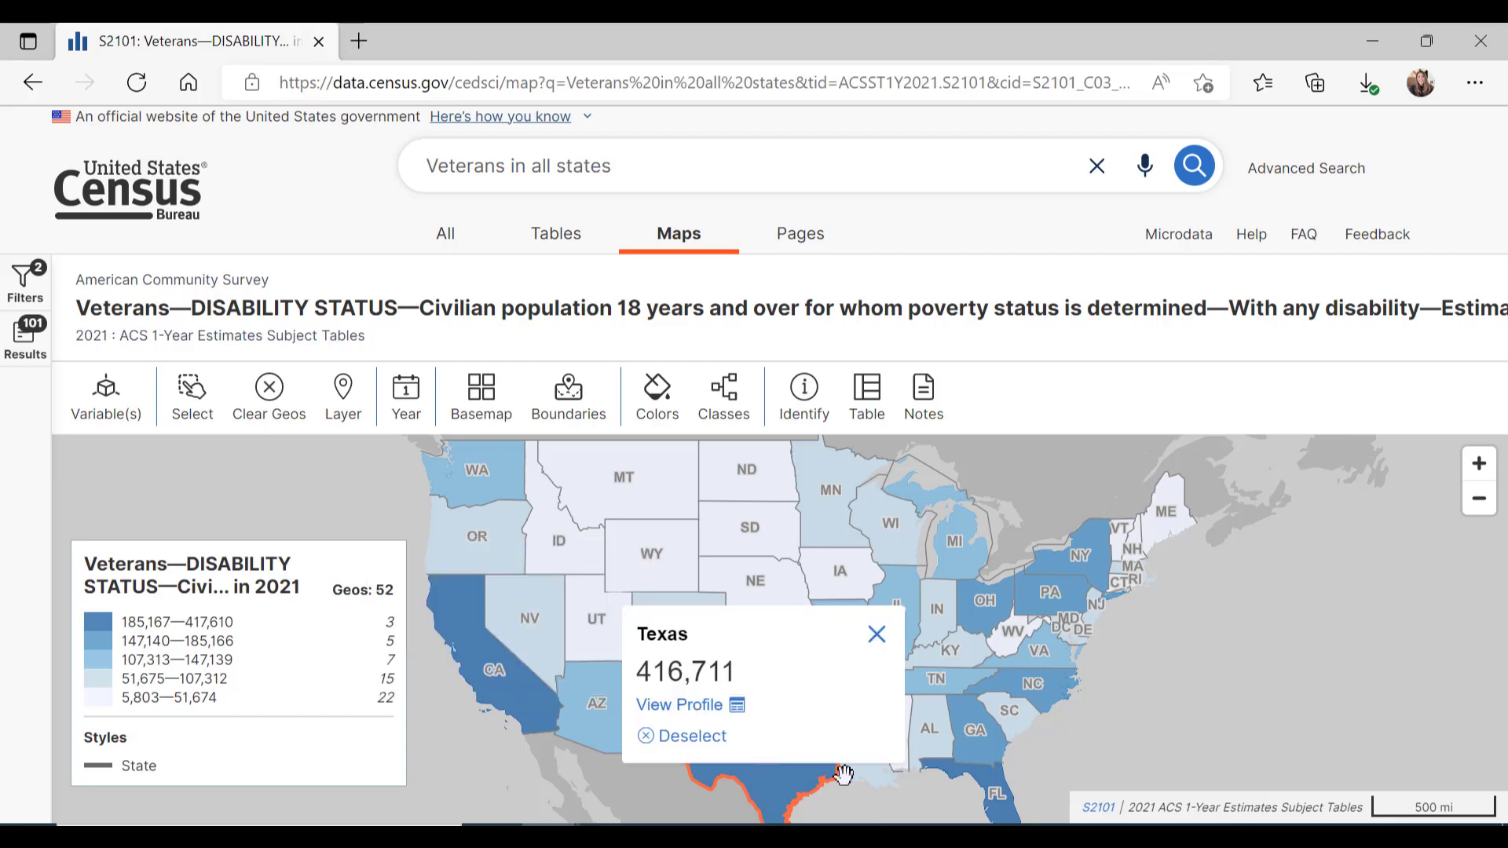
mouse_move(989, 802)
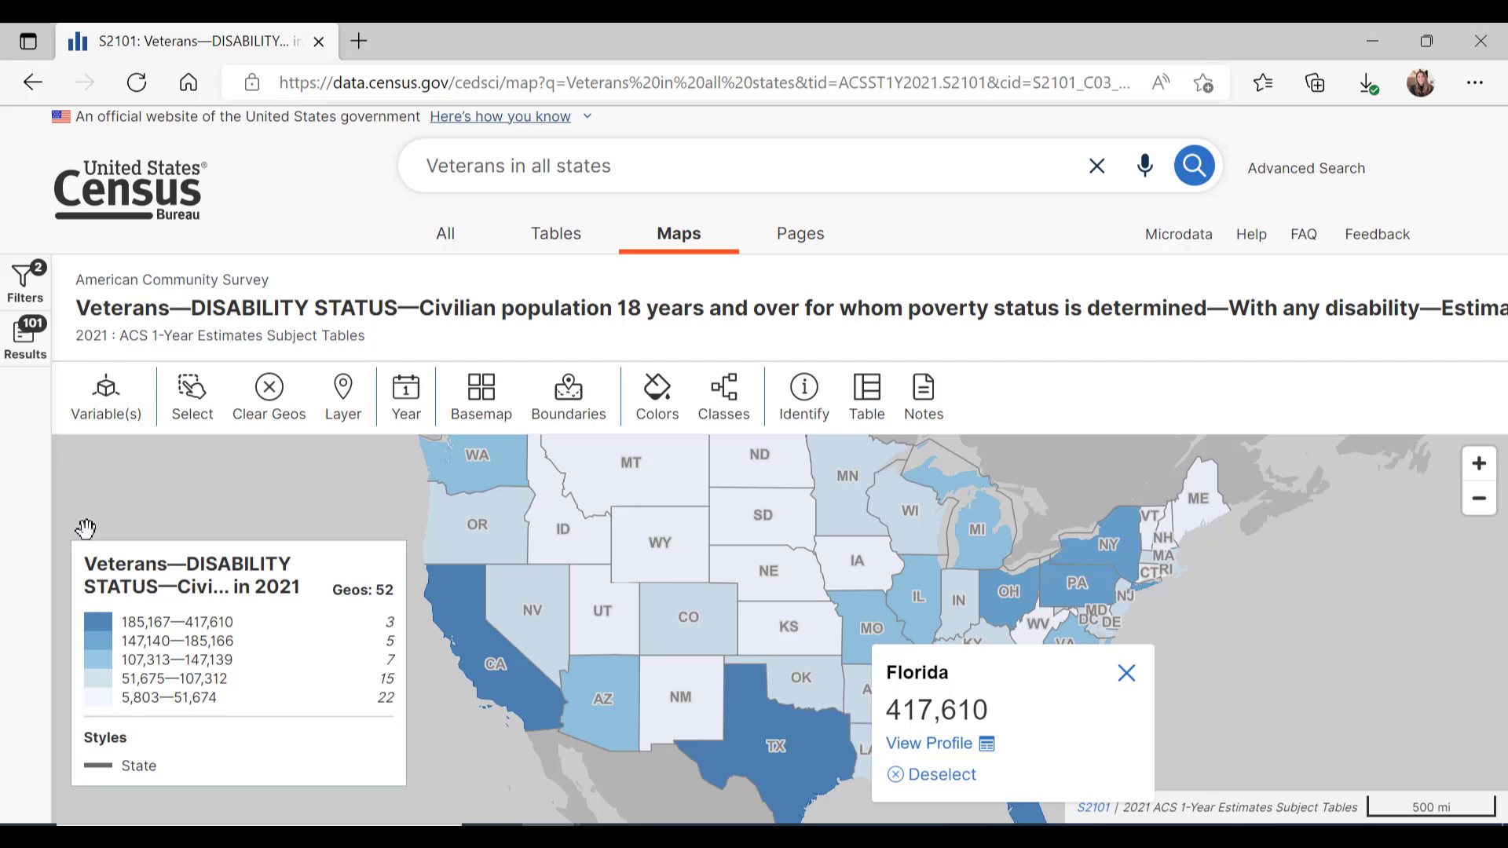
click(99, 430)
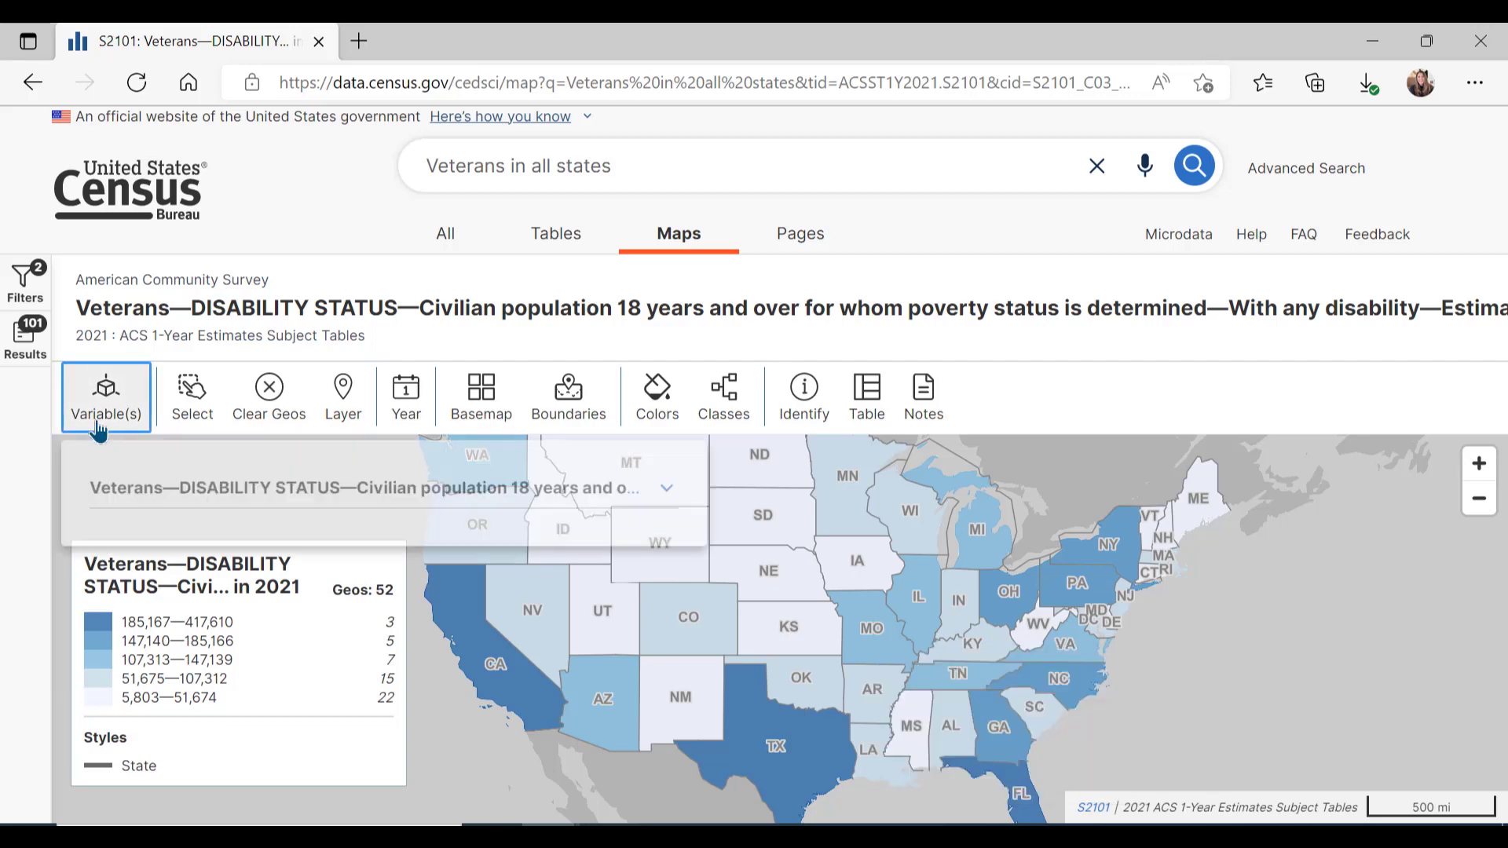
Map Percent Veterans with any disability, then return to the Census data home page.
click(128, 488)
scroll(309, 670, down, 20)
scroll(312, 674, down, 15)
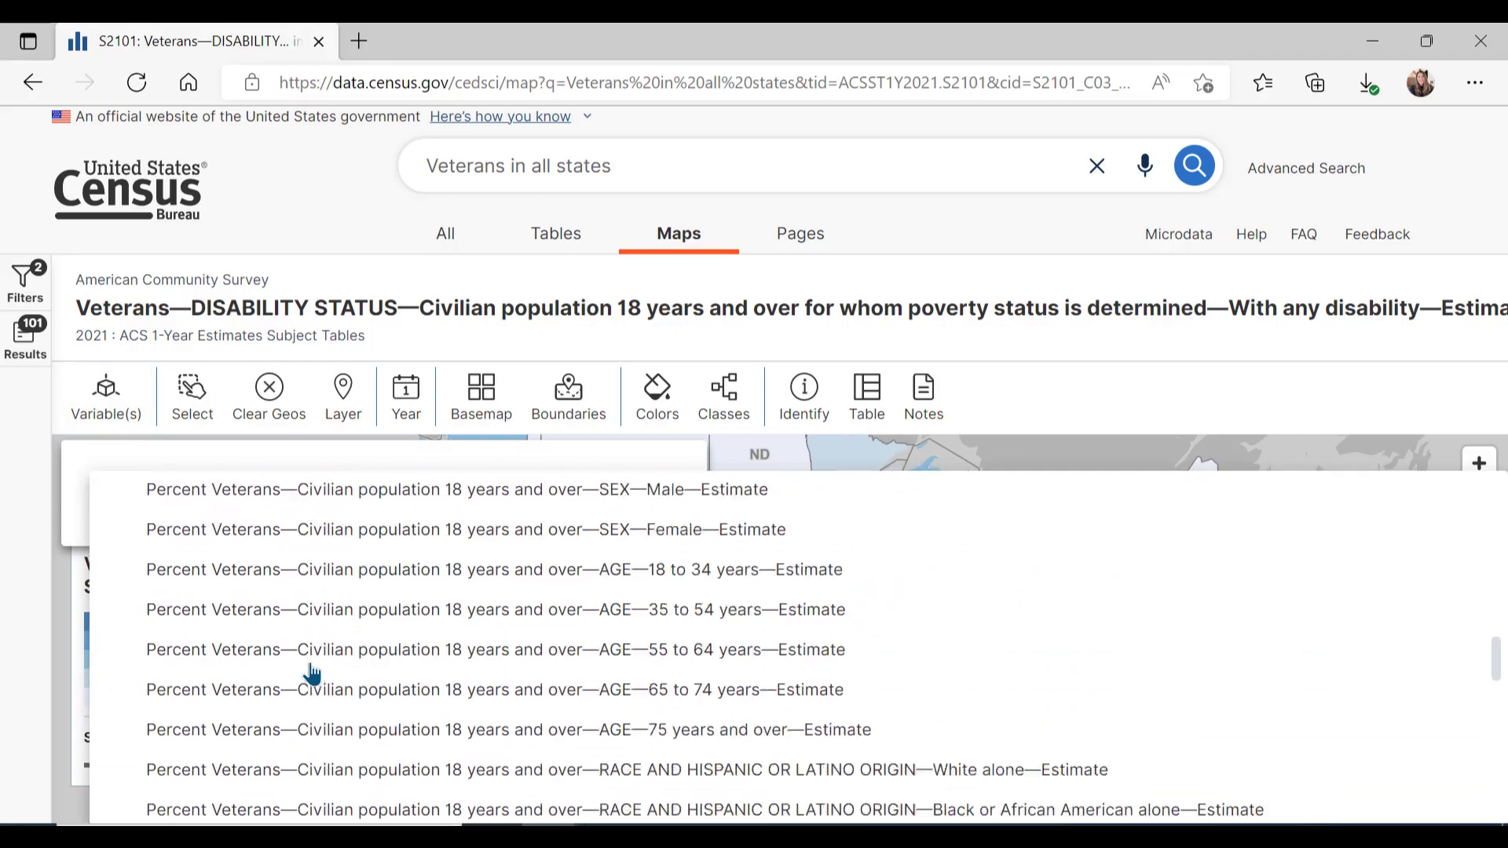
scroll(312, 673, down, 10)
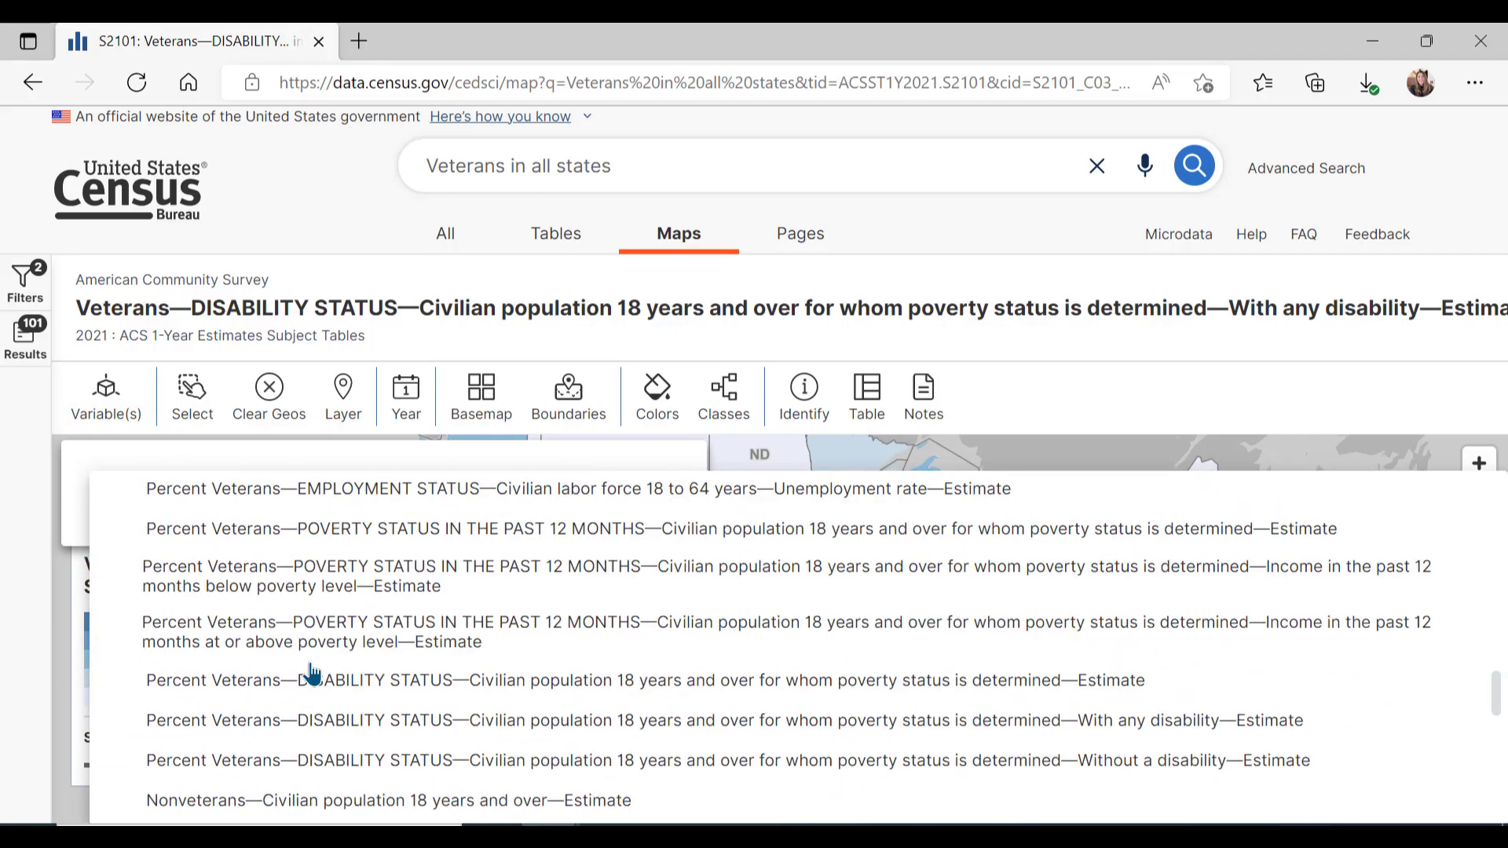
scroll(312, 673, down, 1)
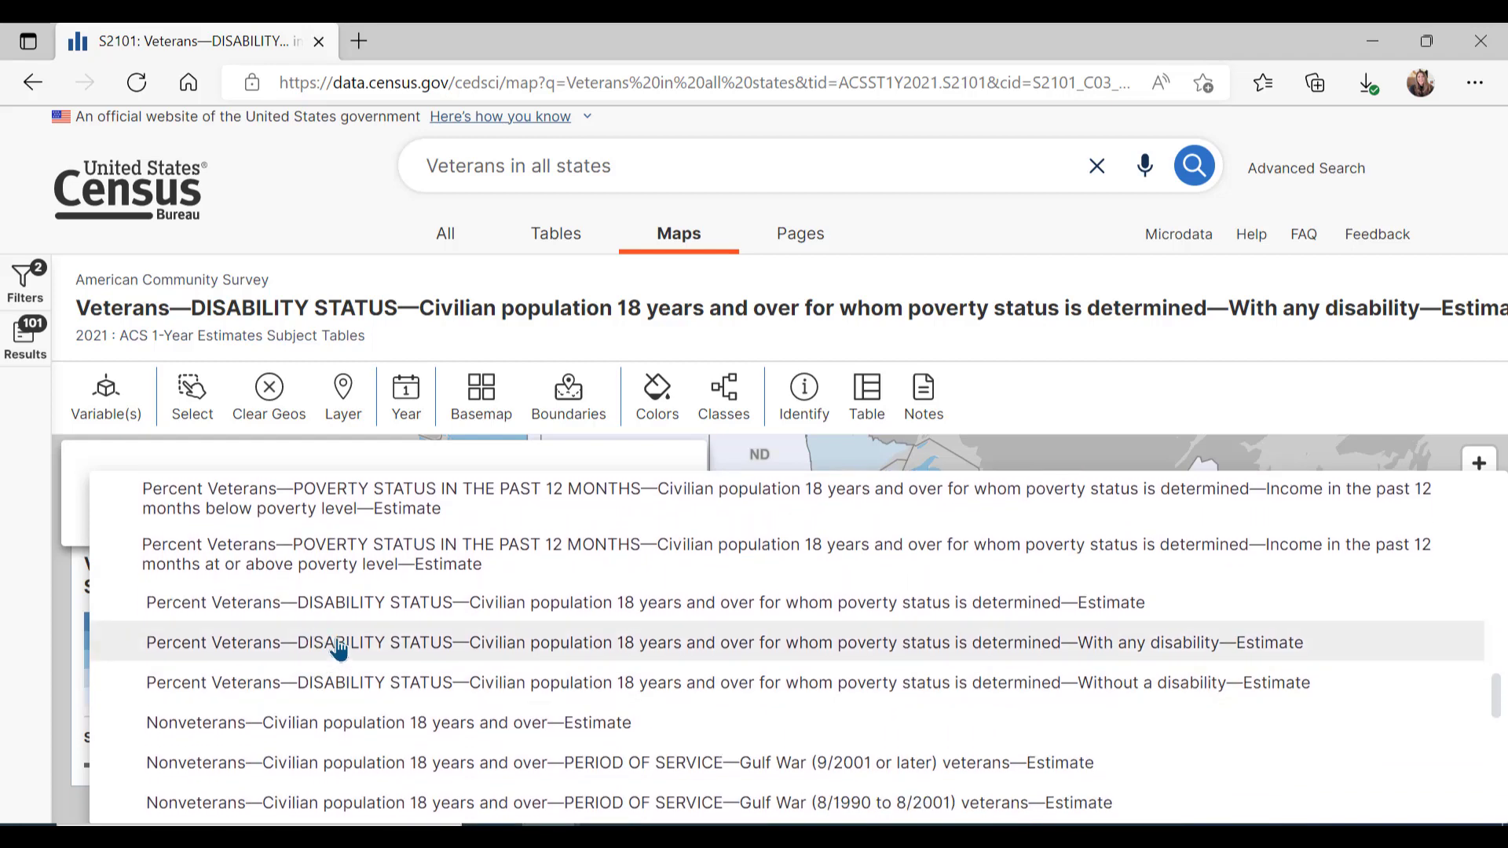
click(339, 644)
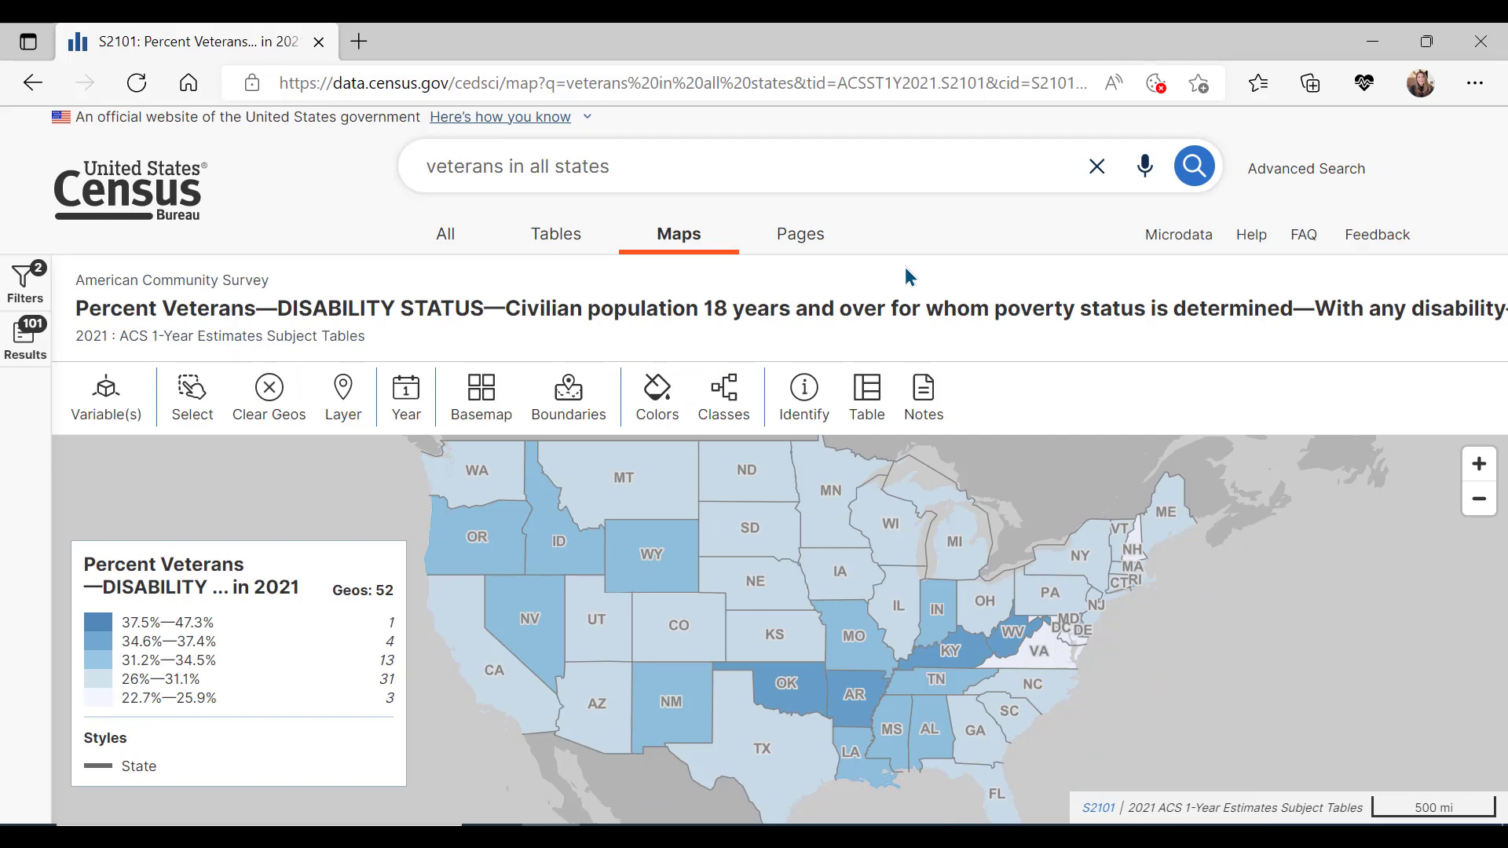
click(72, 201)
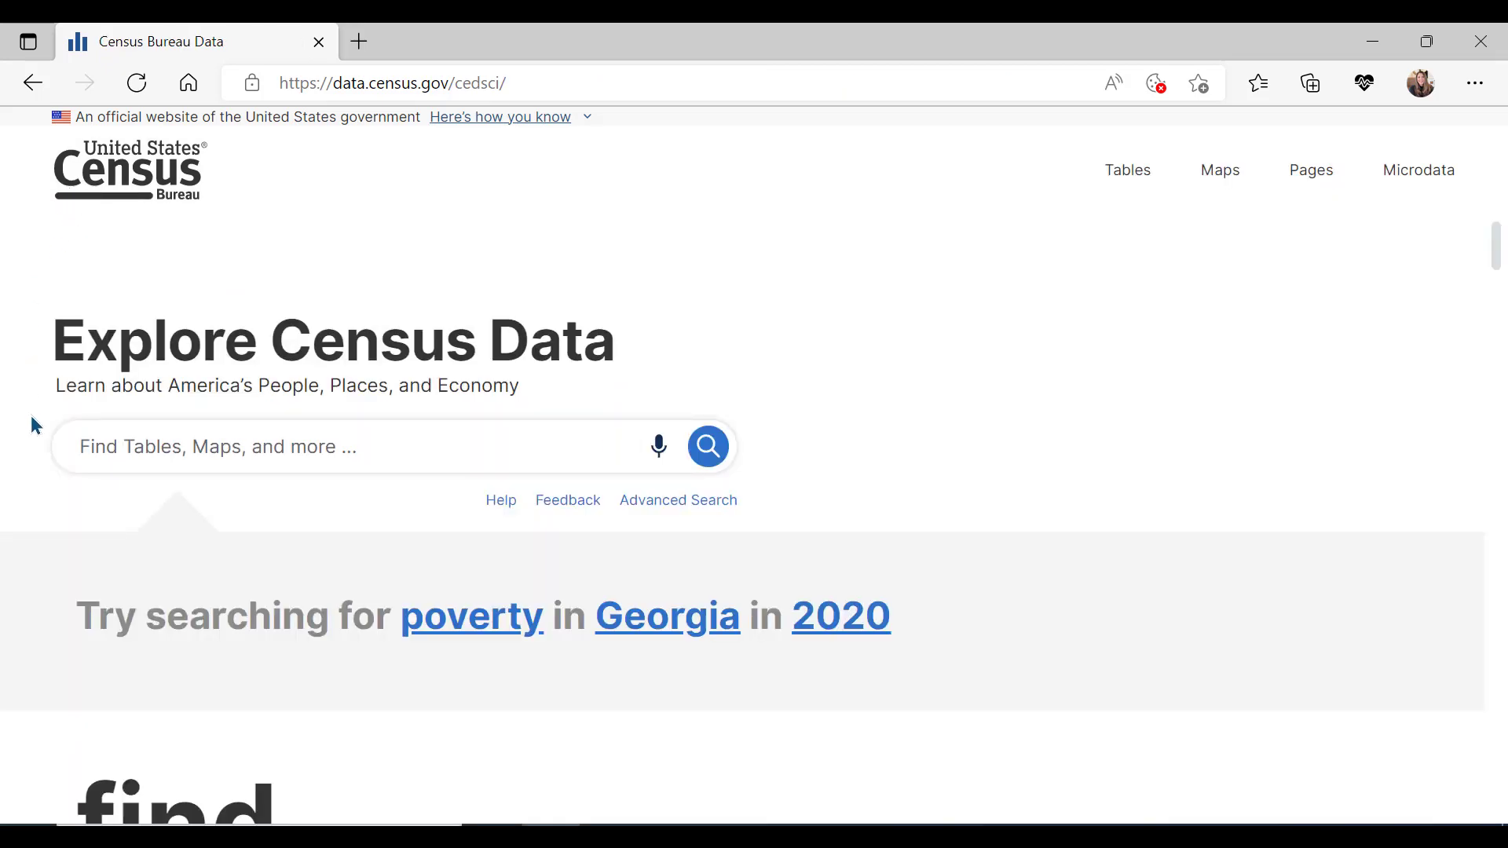
In Advanced Search, set the geography filter to all states in the United States.
click(643, 501)
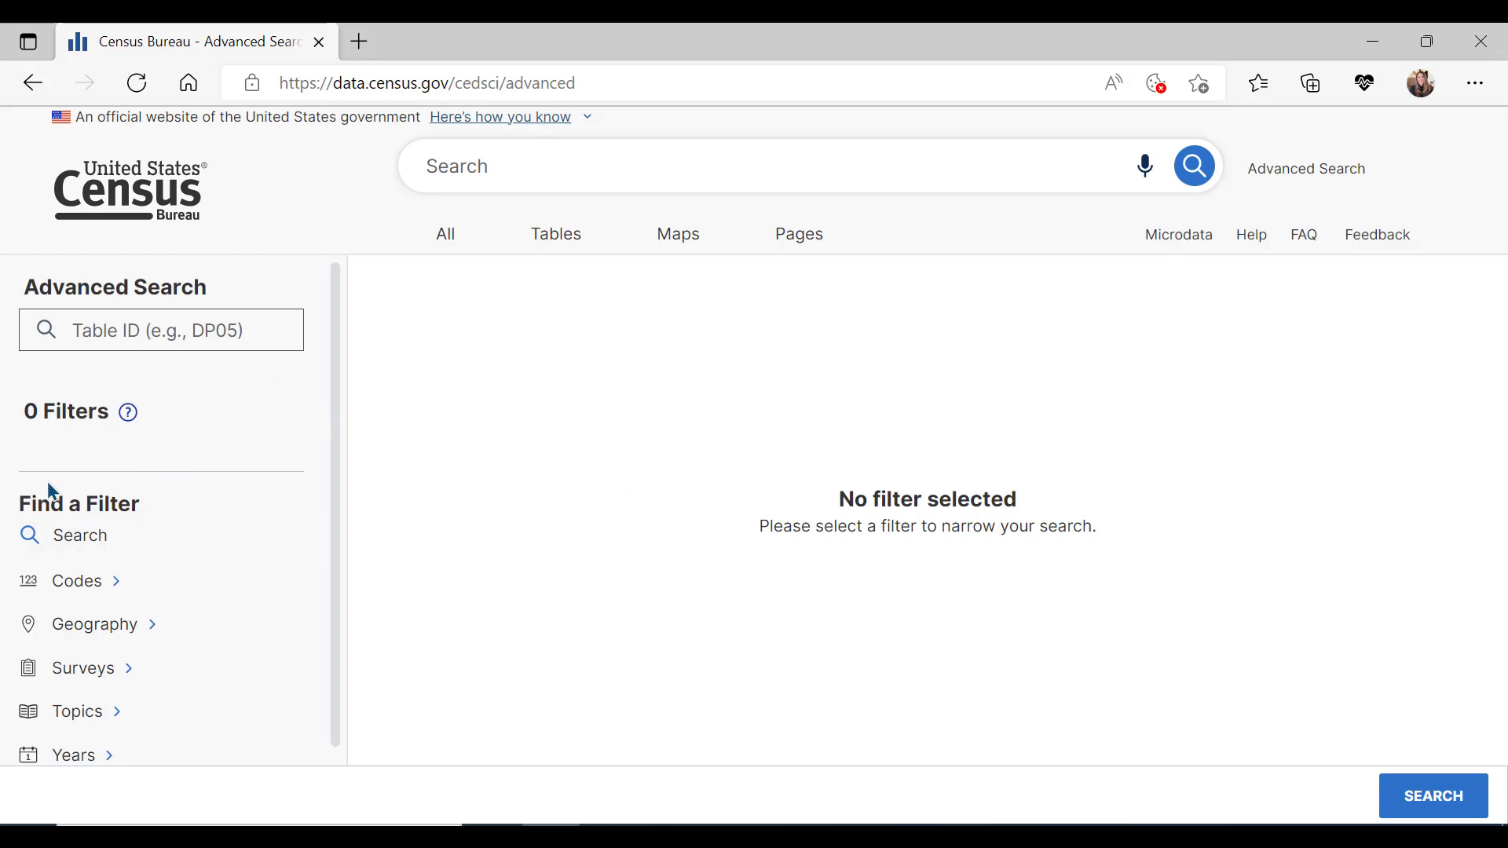
click(95, 625)
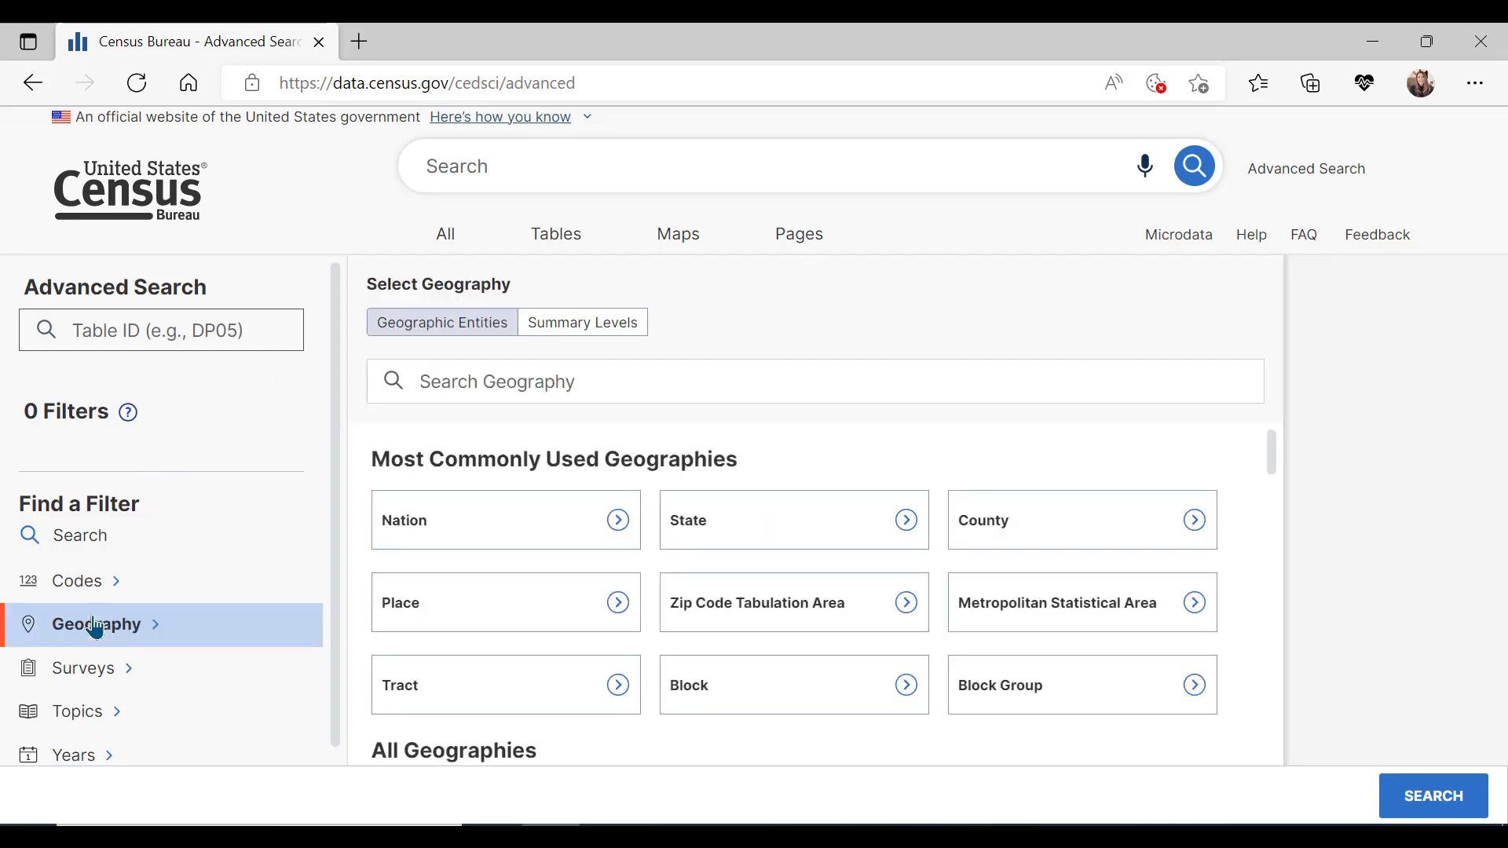
click(797, 545)
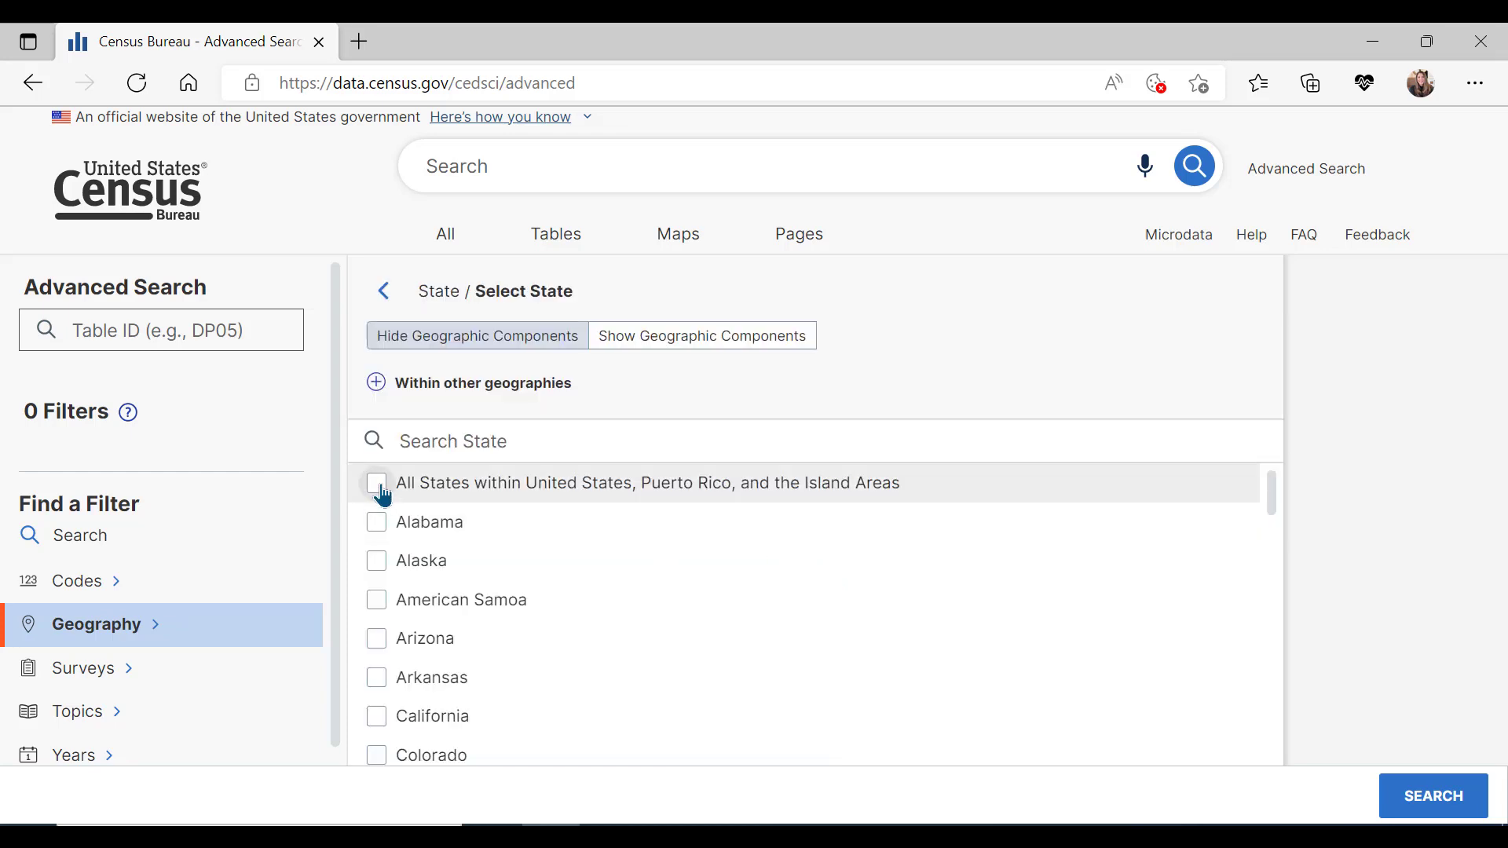
click(378, 485)
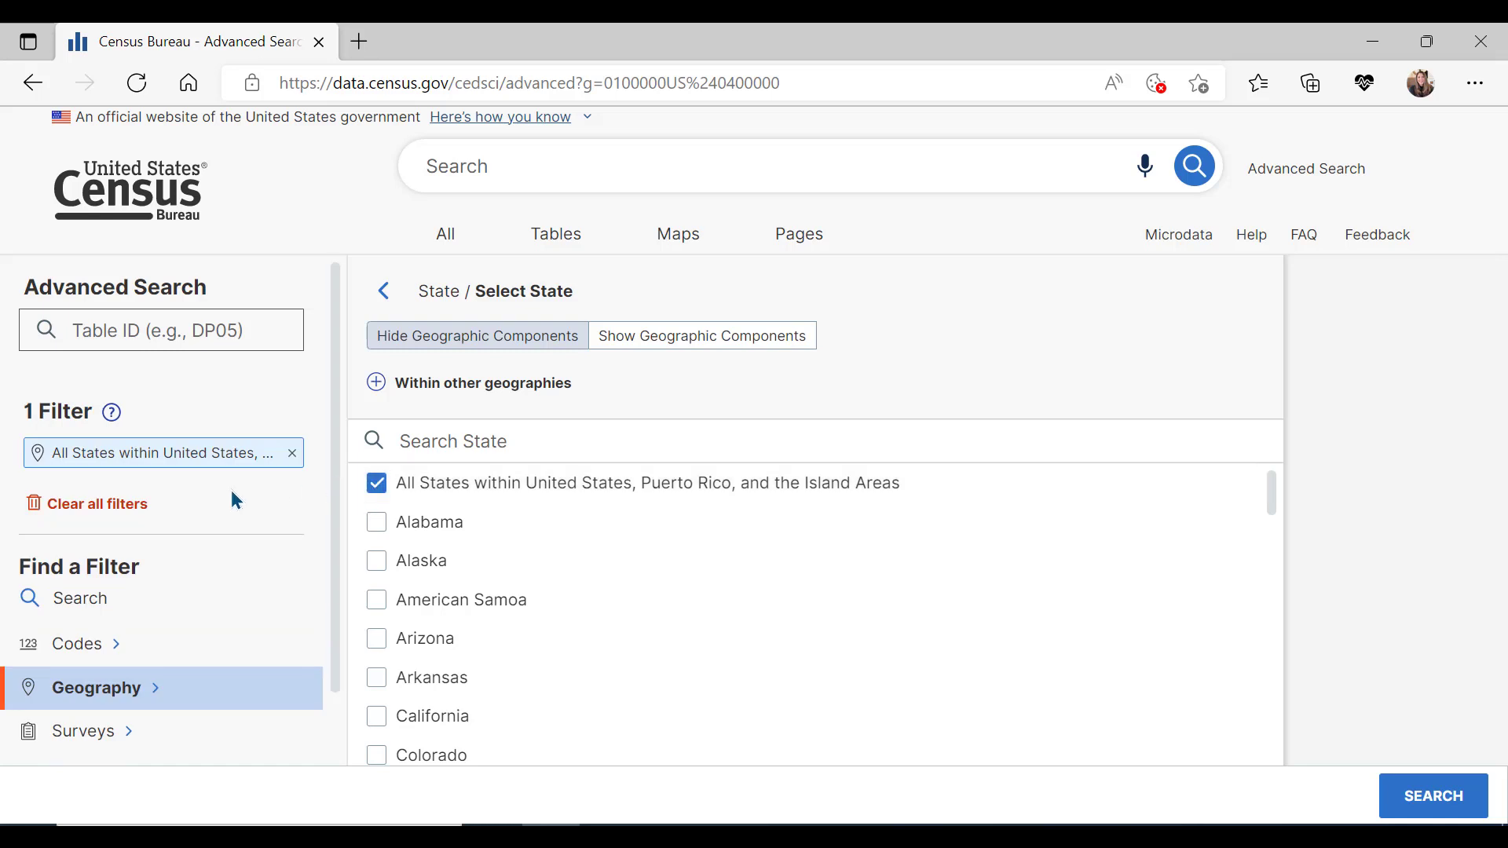
scroll(231, 490, down, 1)
Add the Business and Owner Characteristics topic Owner Veterans Status and run the search.
click(91, 702)
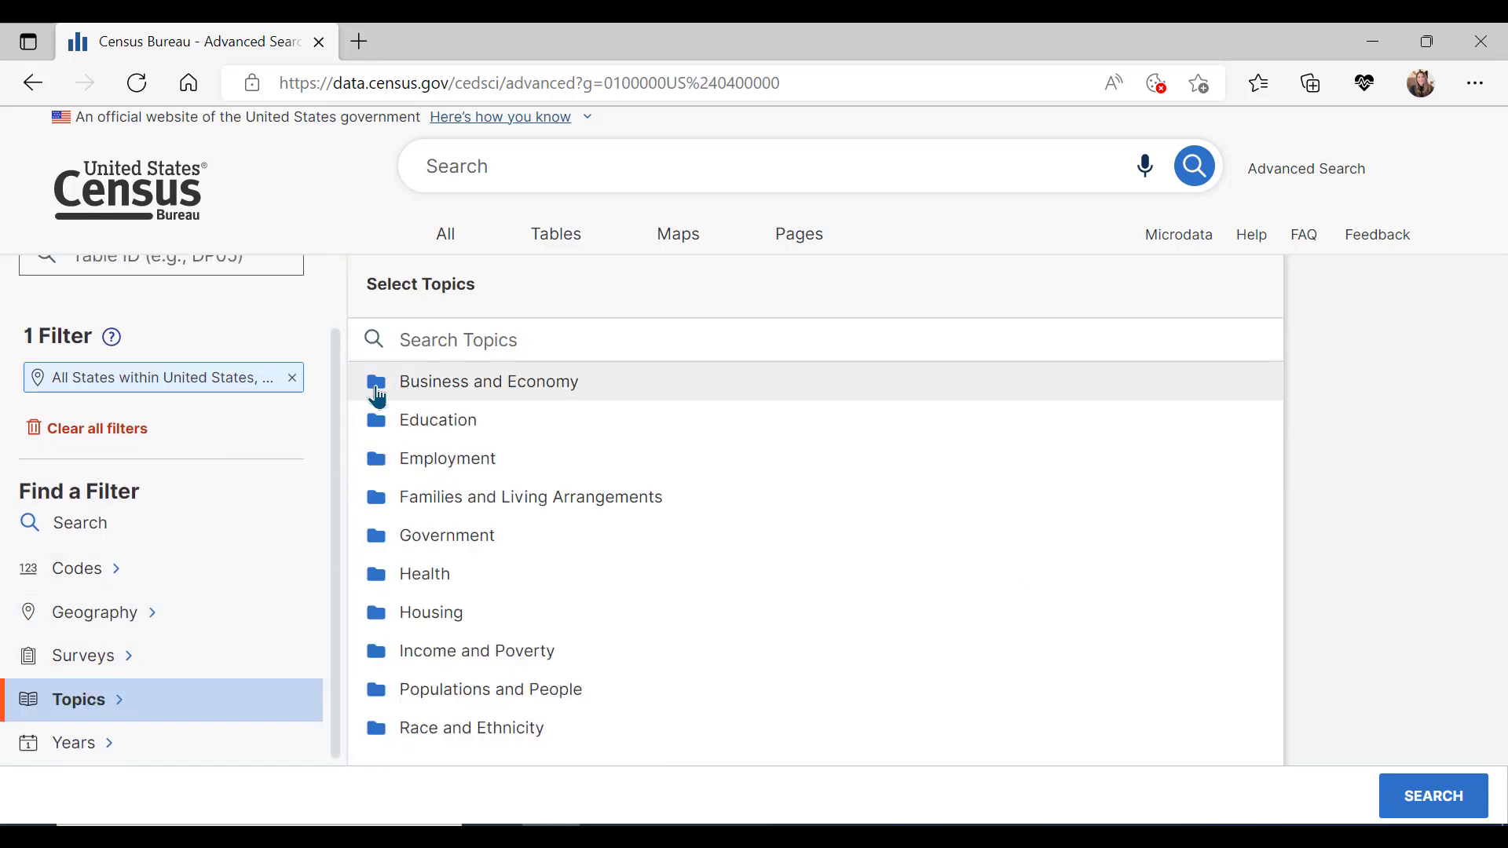
click(378, 393)
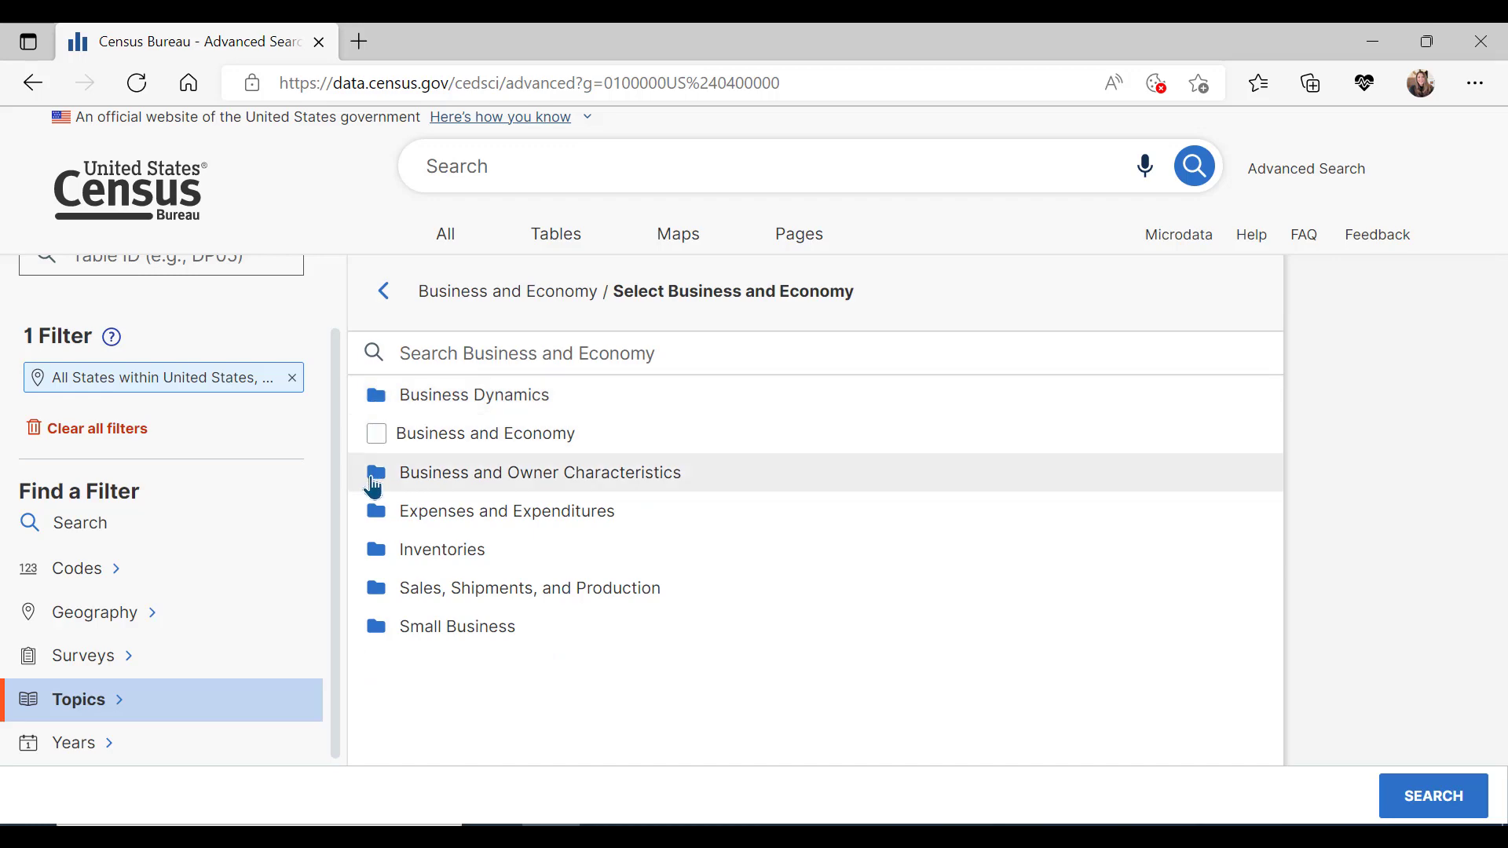
click(373, 487)
scroll(370, 481, down, 3)
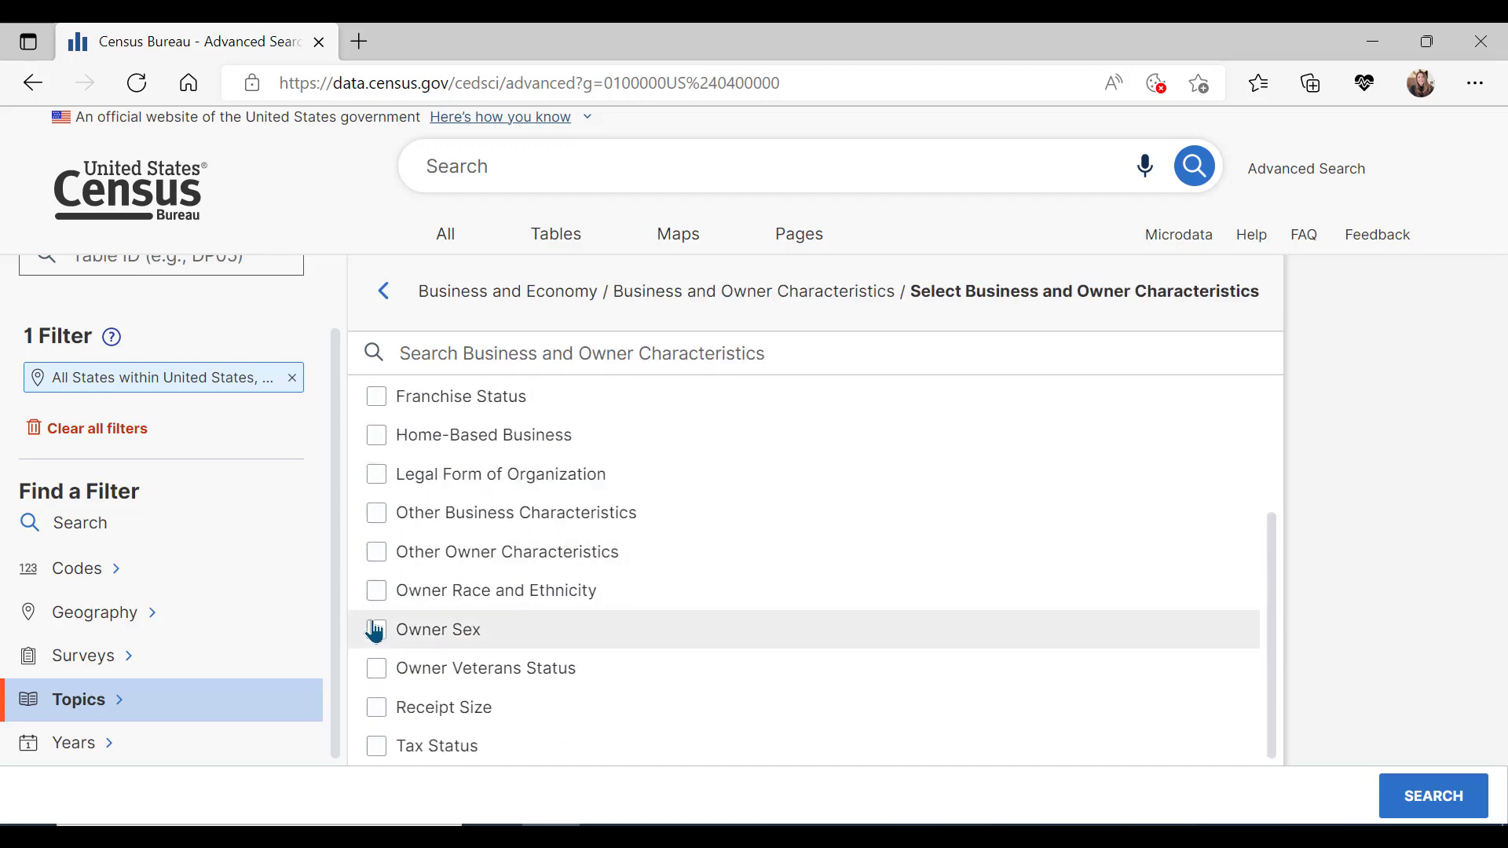
click(376, 668)
click(1433, 796)
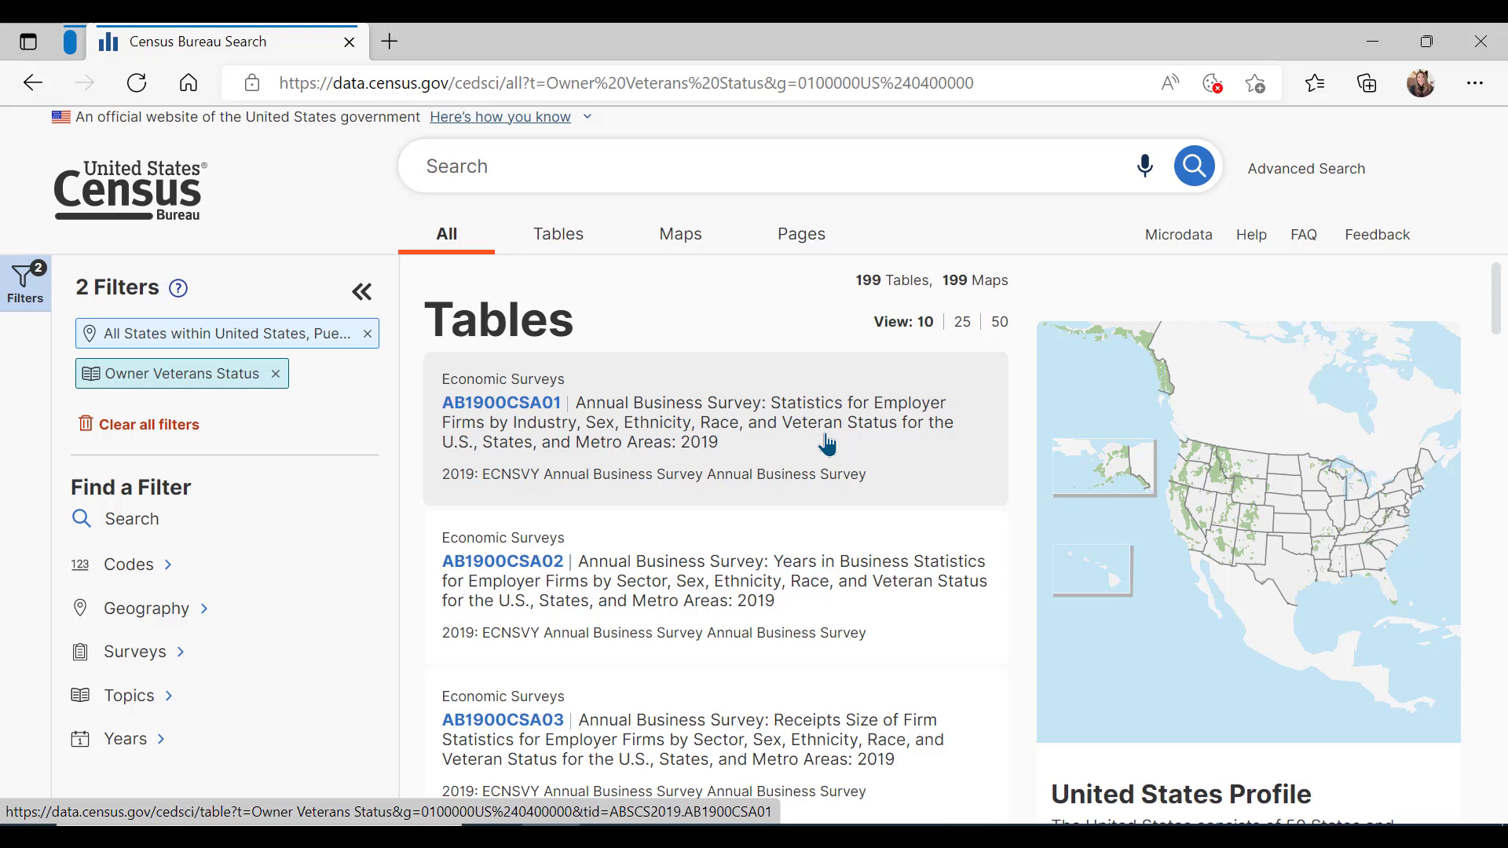
Open table AB1900CSA01 and collapse the results list to widen it.
click(827, 444)
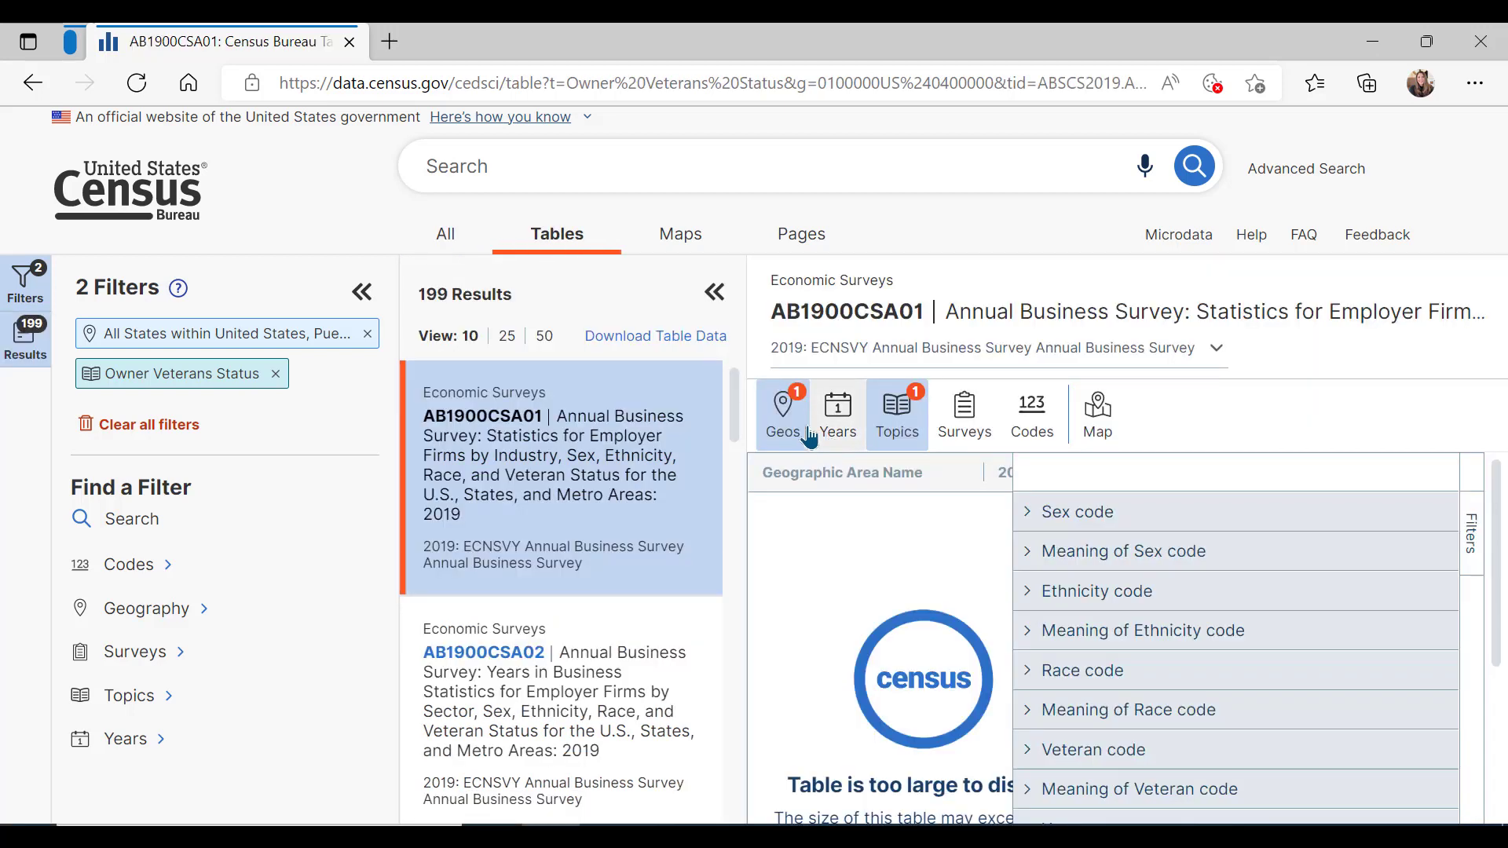
click(711, 297)
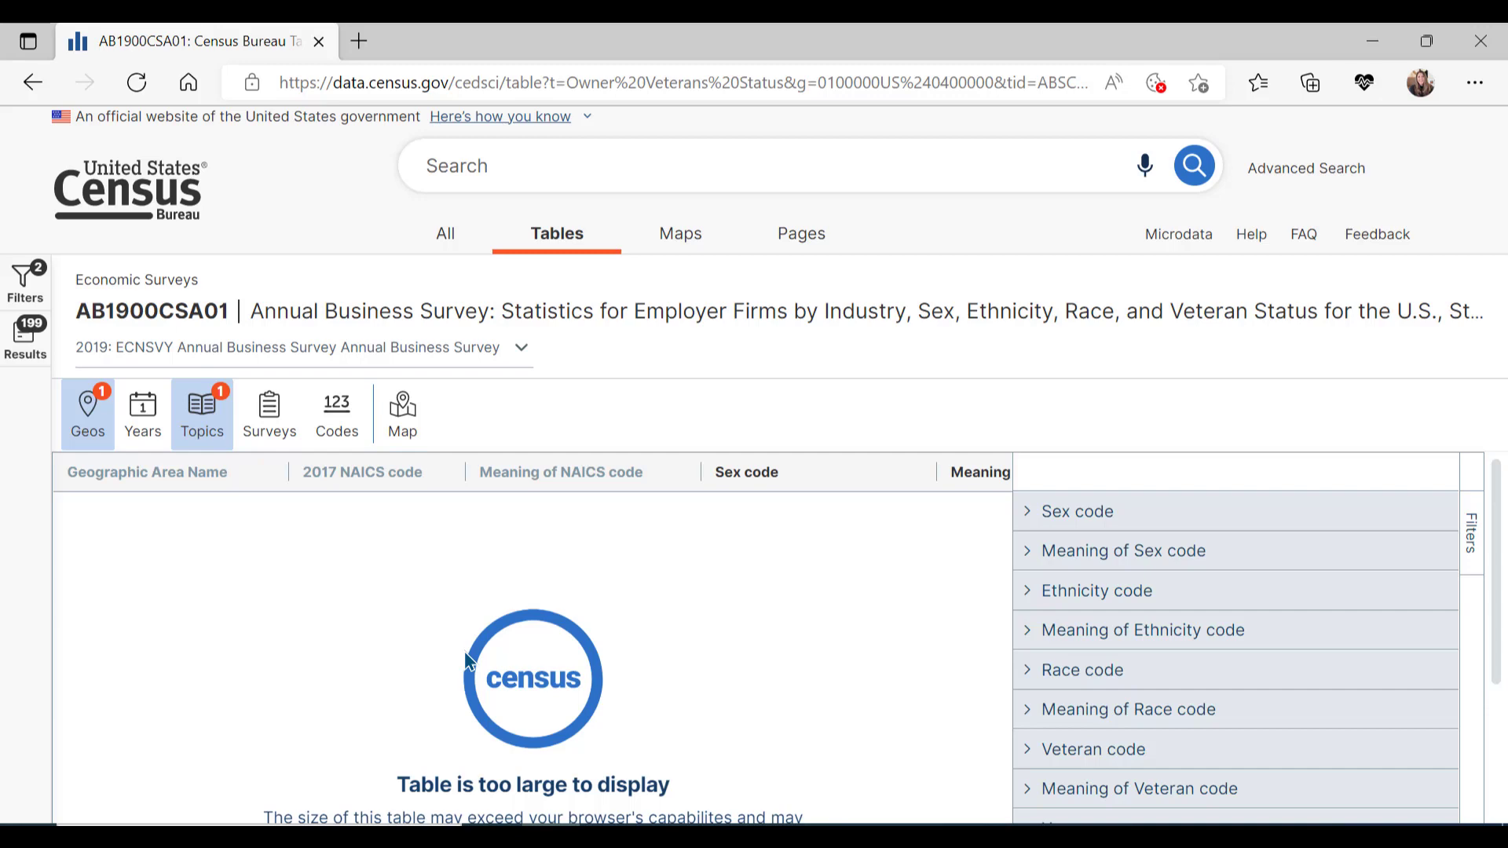
scroll(464, 652, down, 3)
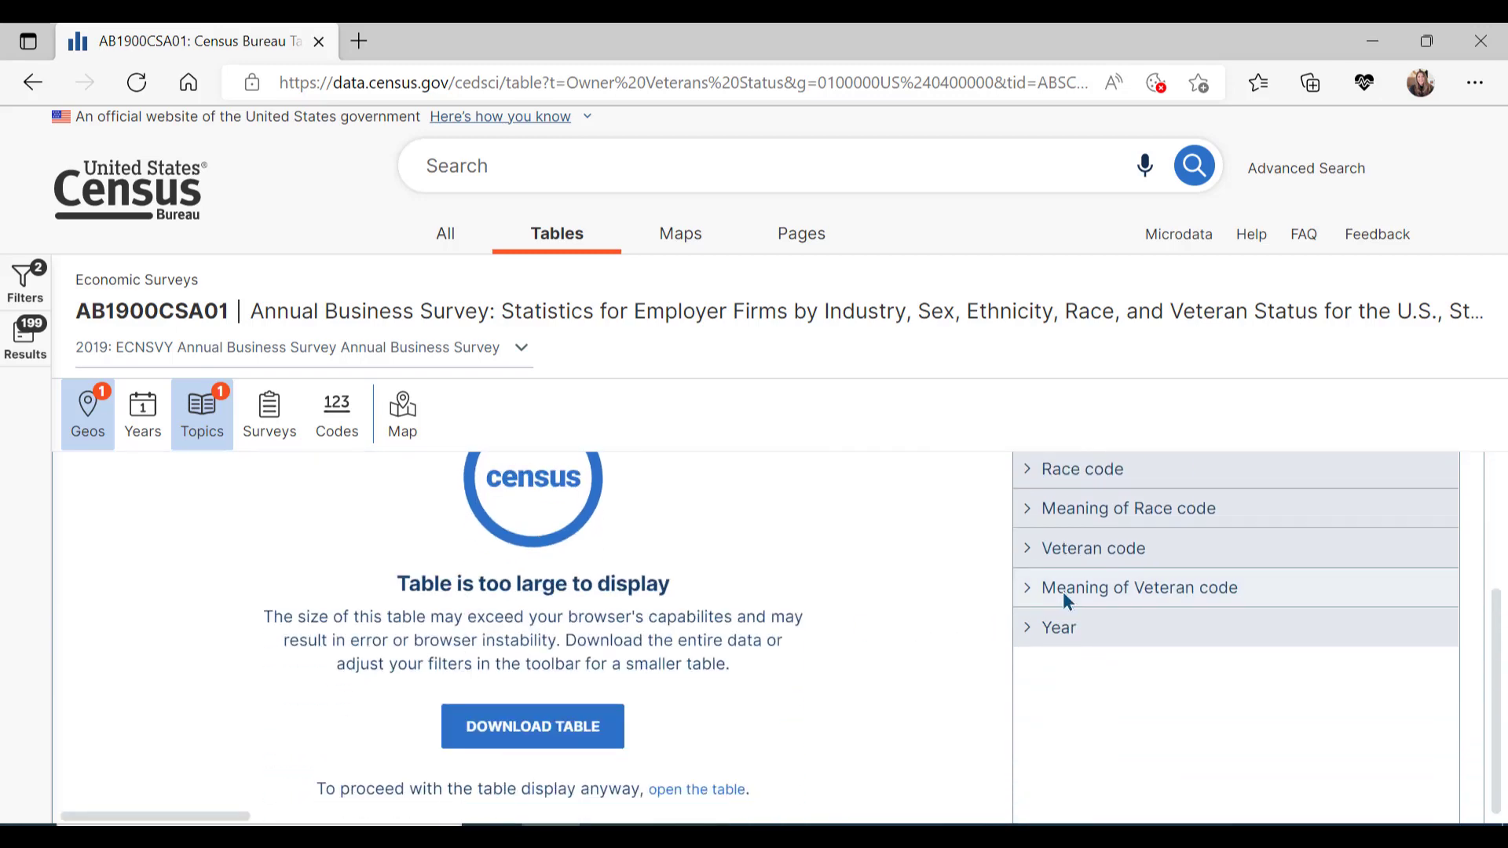
Filter Meaning of Veteran code to Veteran only and display the full 15,273-row table.
click(1073, 587)
click(1029, 699)
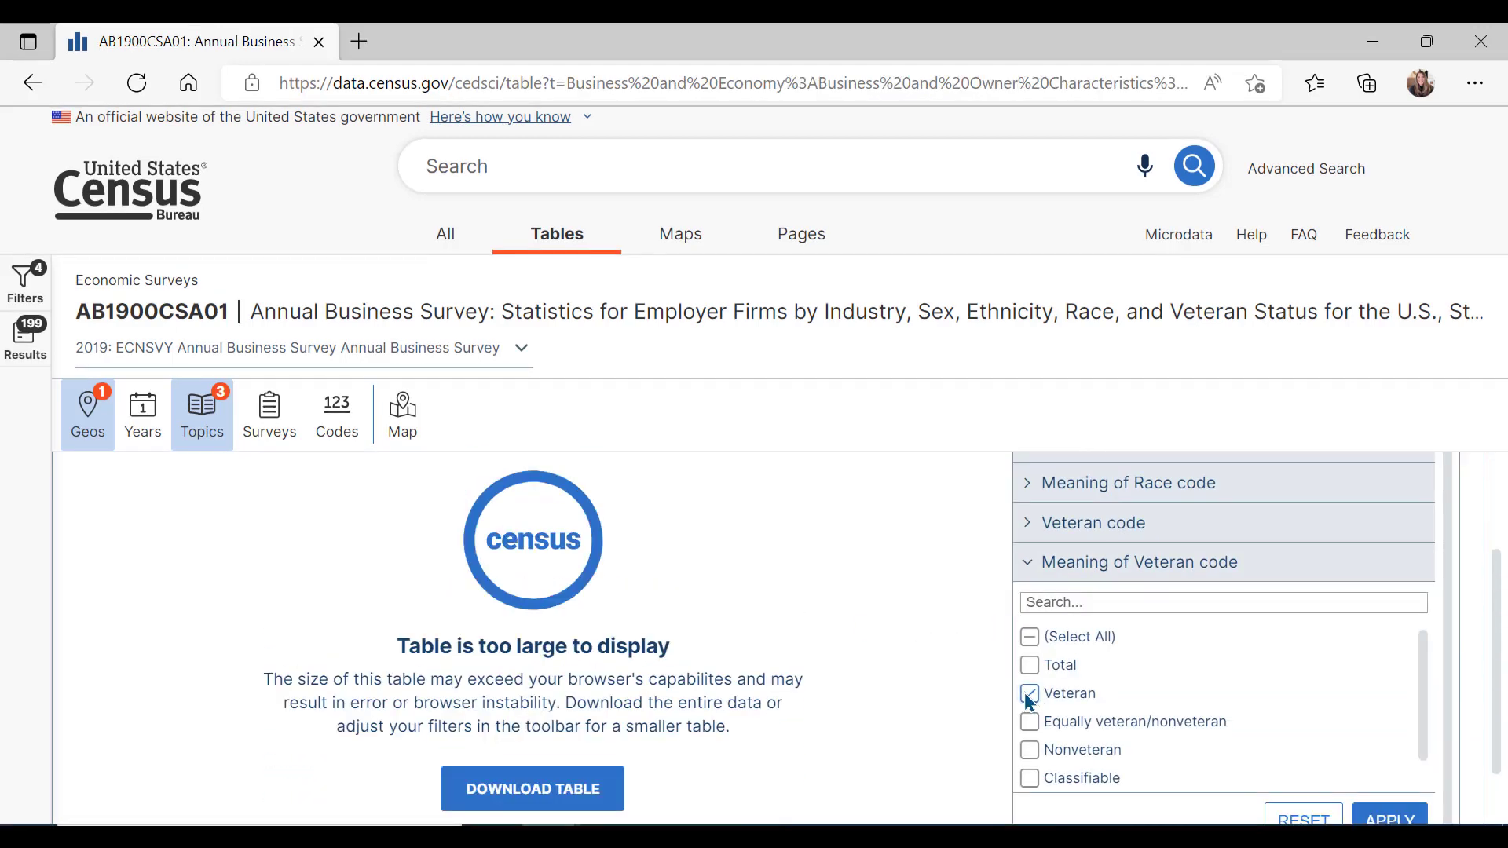
click(1365, 817)
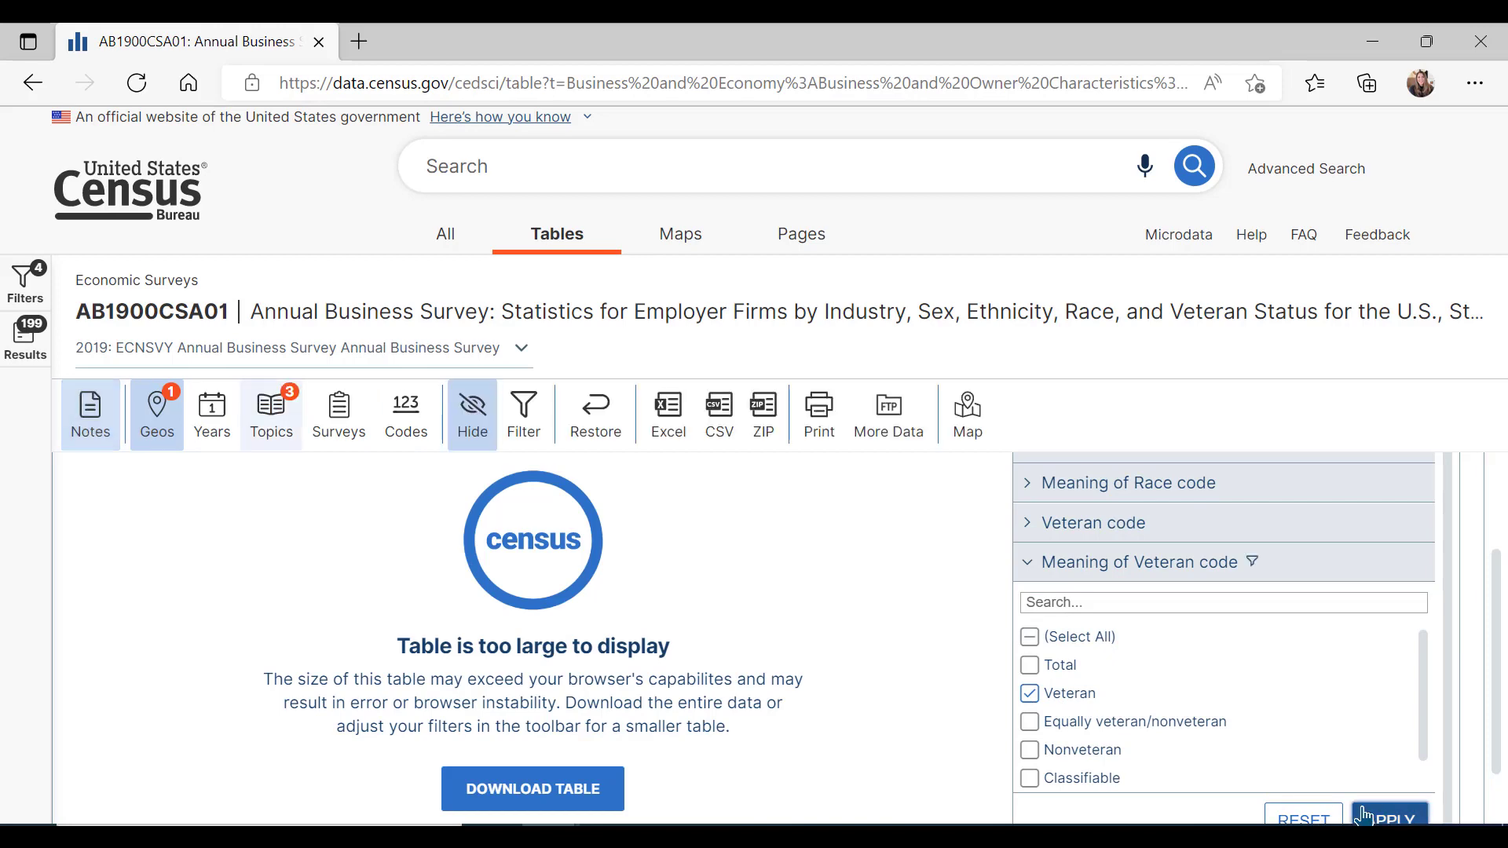
scroll(861, 677, down, 1)
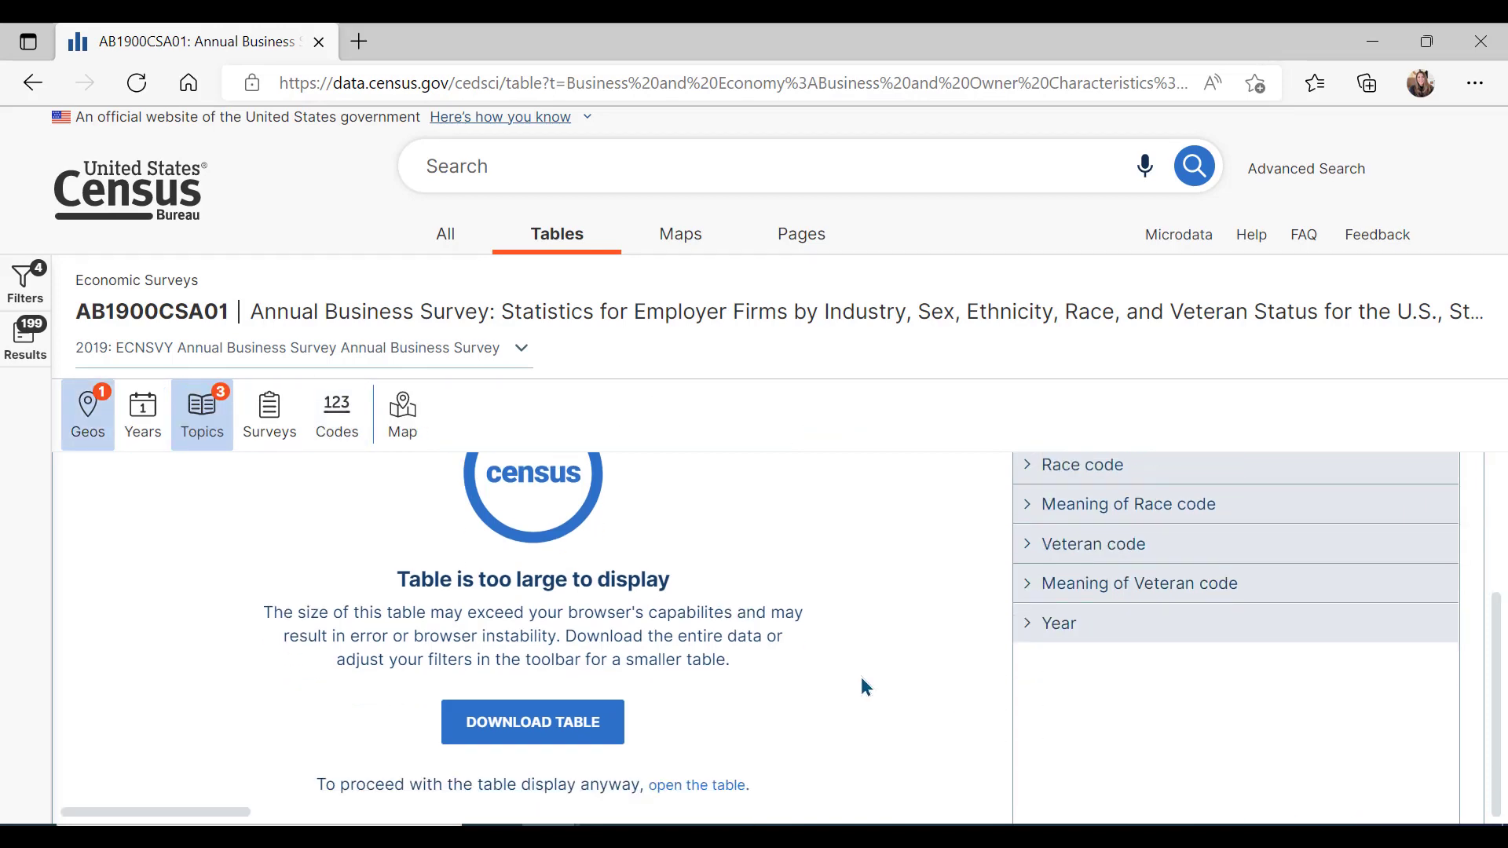
click(700, 792)
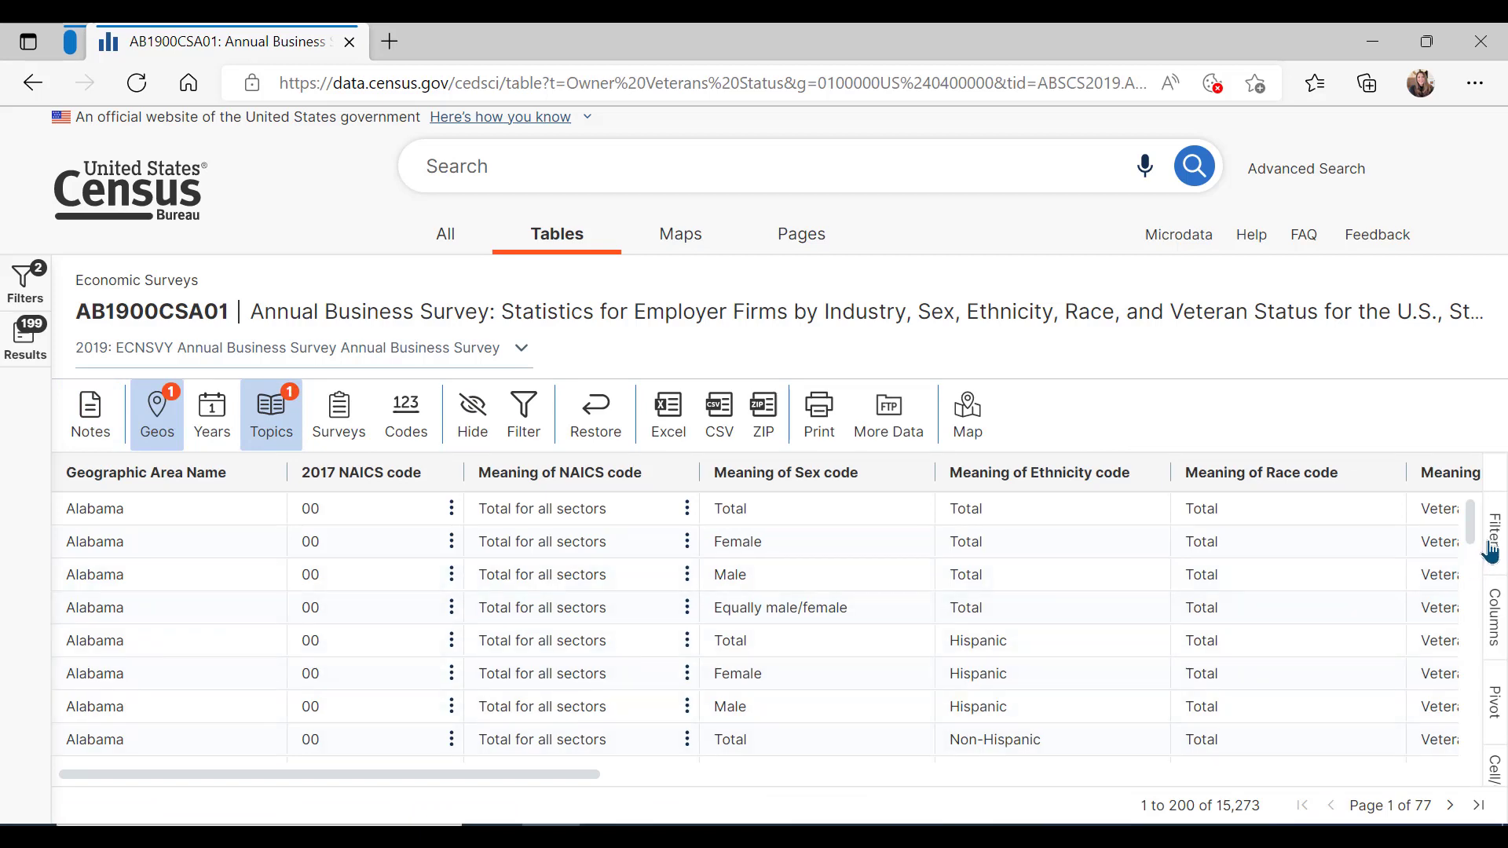
click(1491, 550)
click(1491, 550)
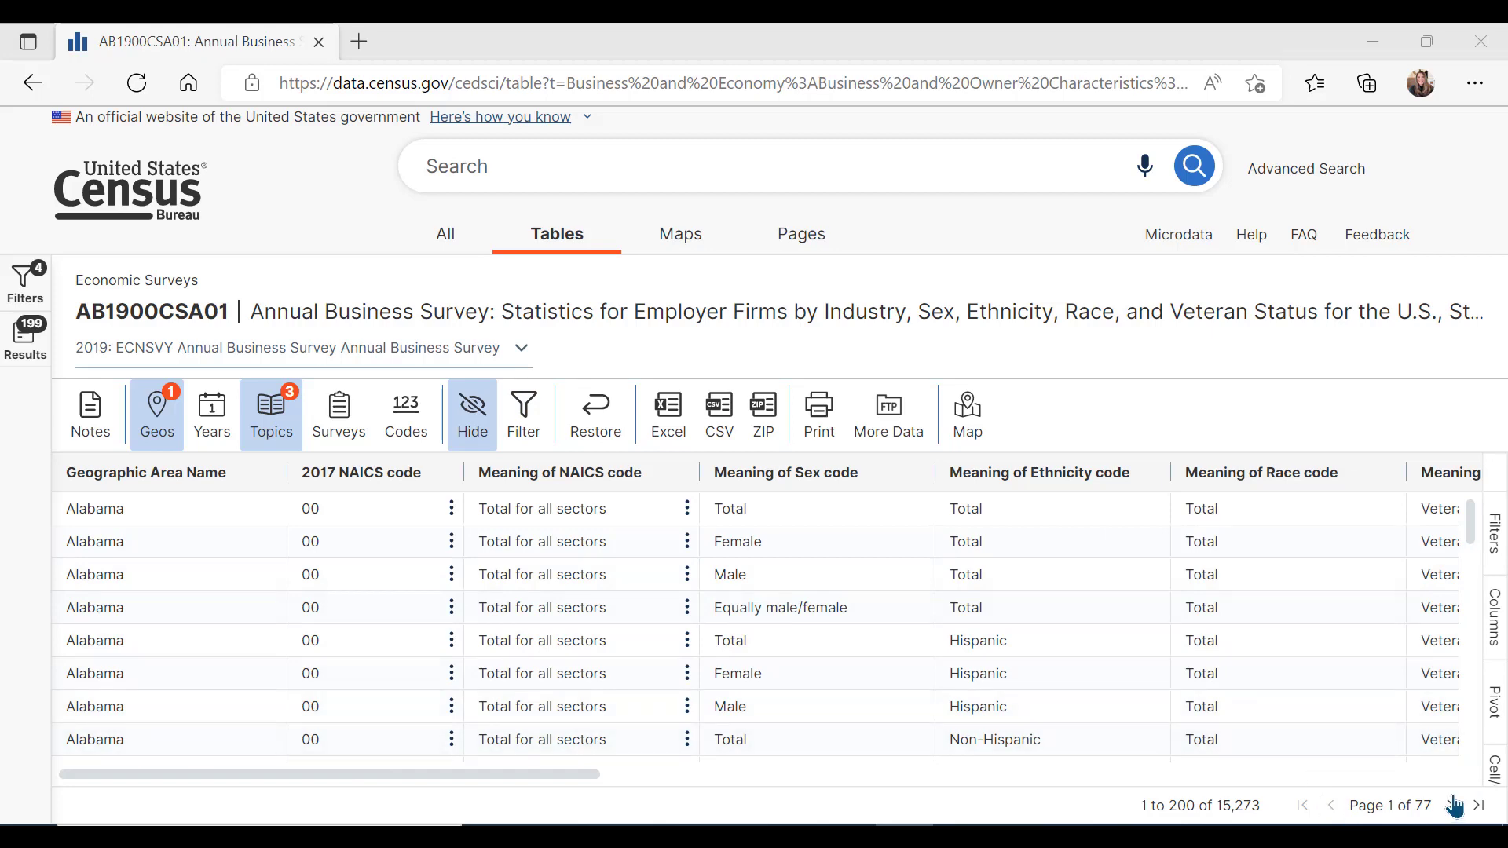
click(408, 414)
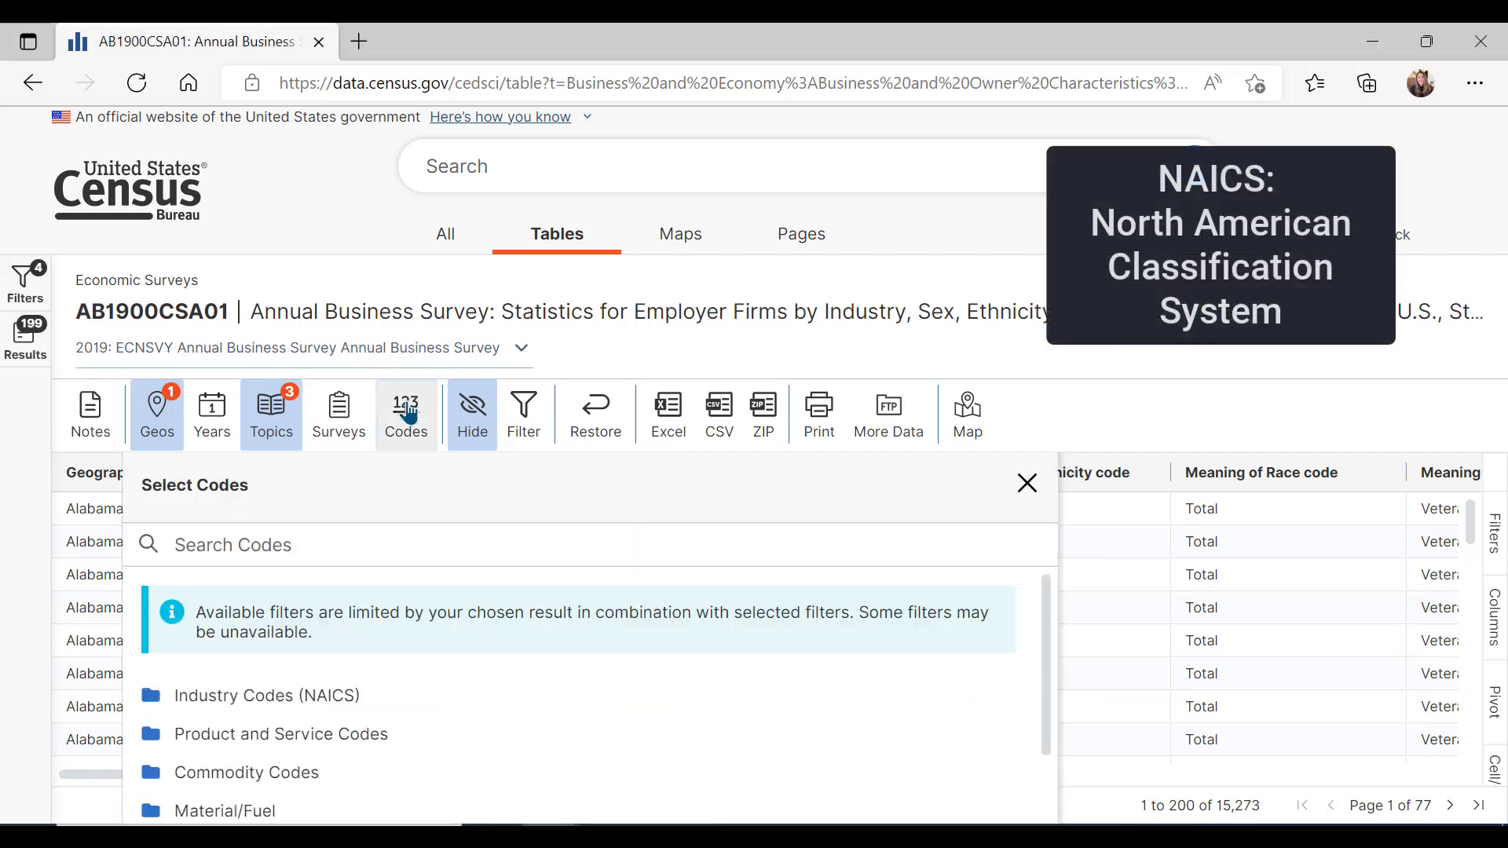
Filter the table by Industry Code (NAICS) to 44-45 Retail trade, 805 rows.
click(199, 697)
scroll(199, 702, down, 6)
scroll(200, 700, down, 3)
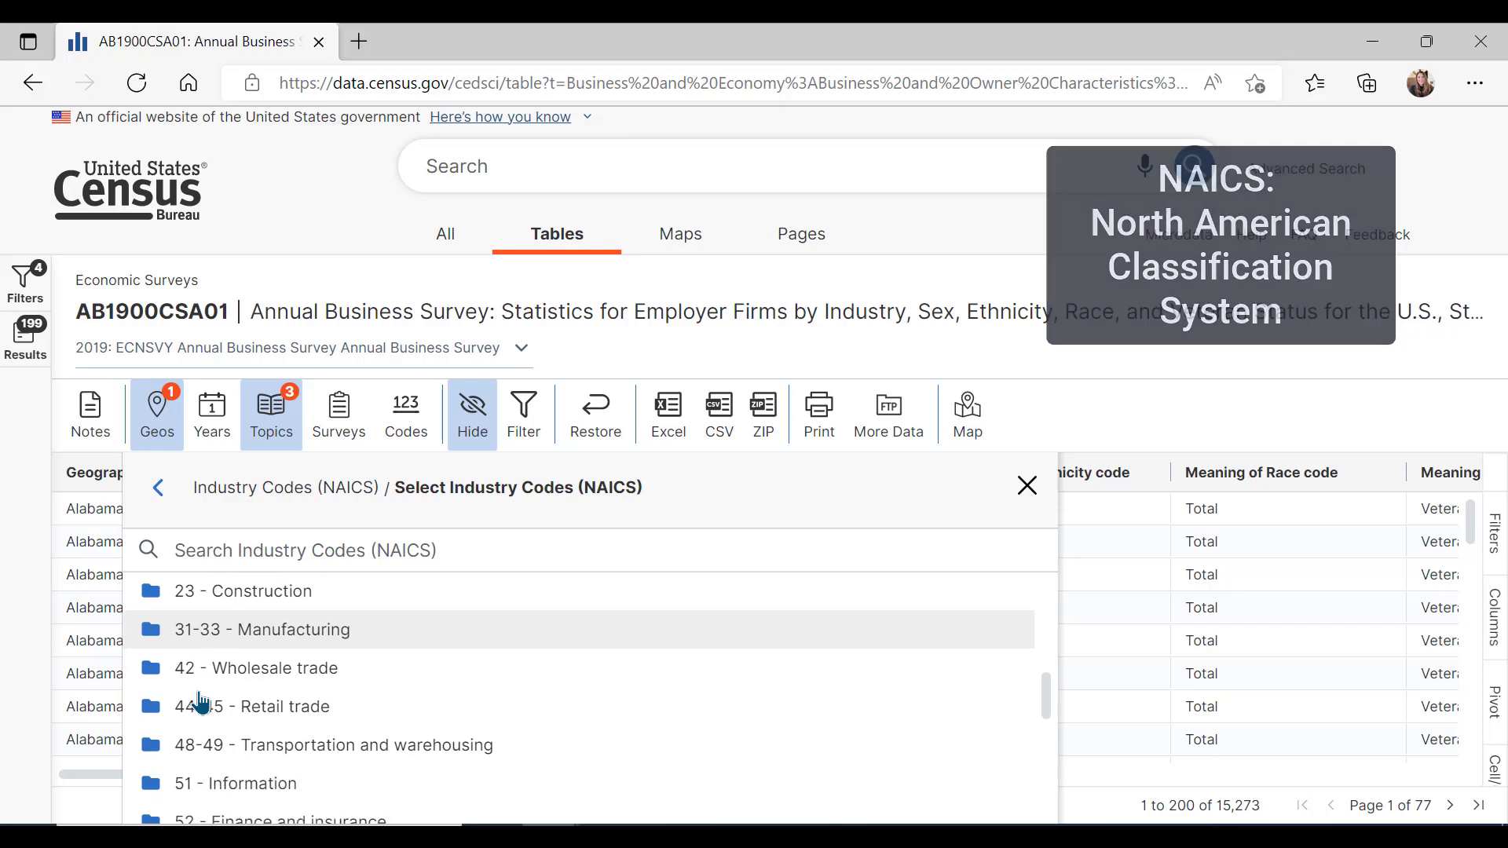
click(192, 599)
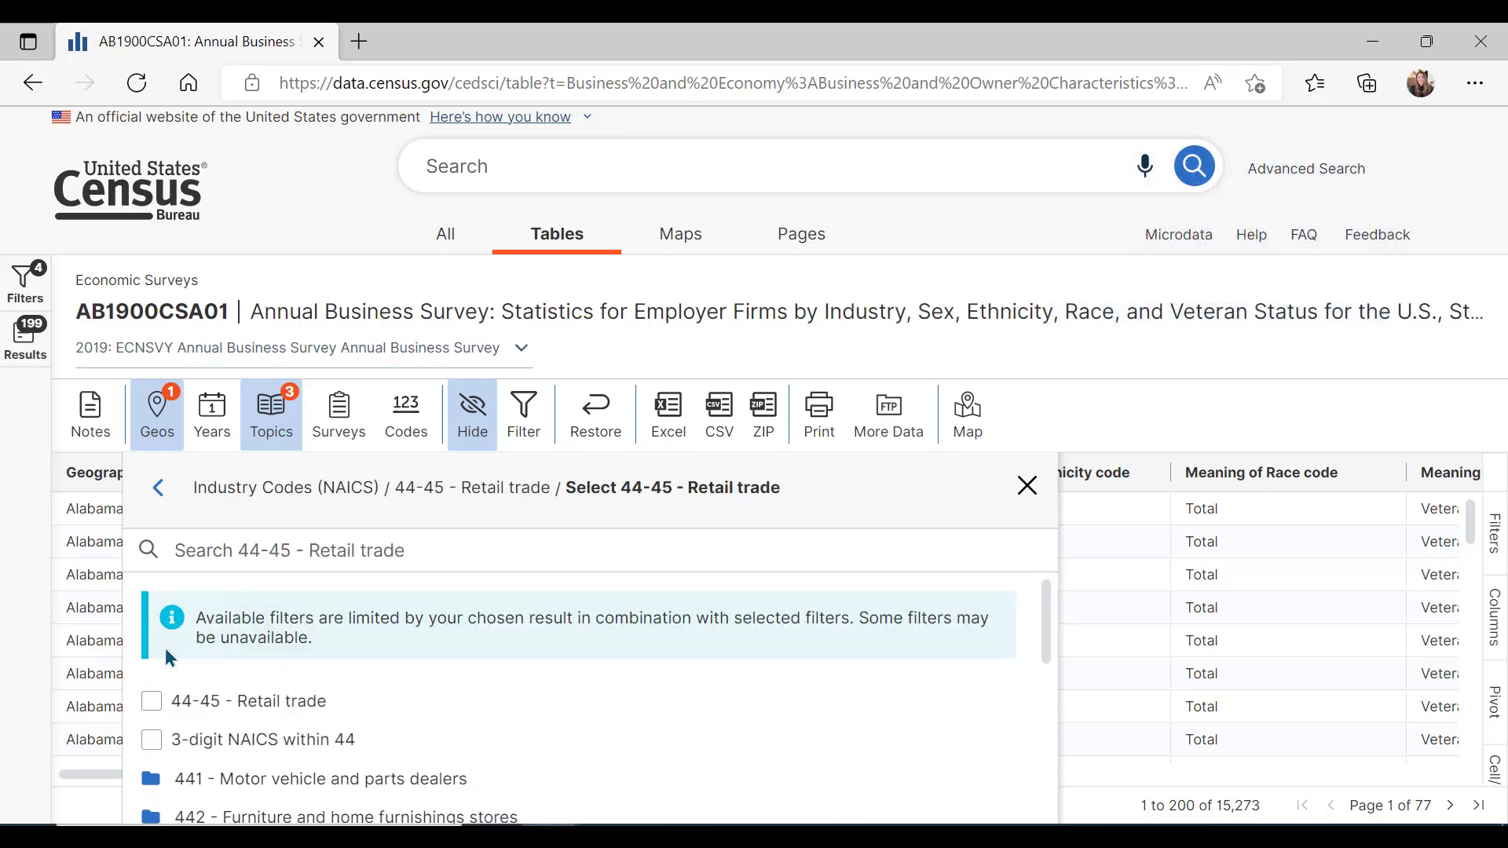
click(153, 704)
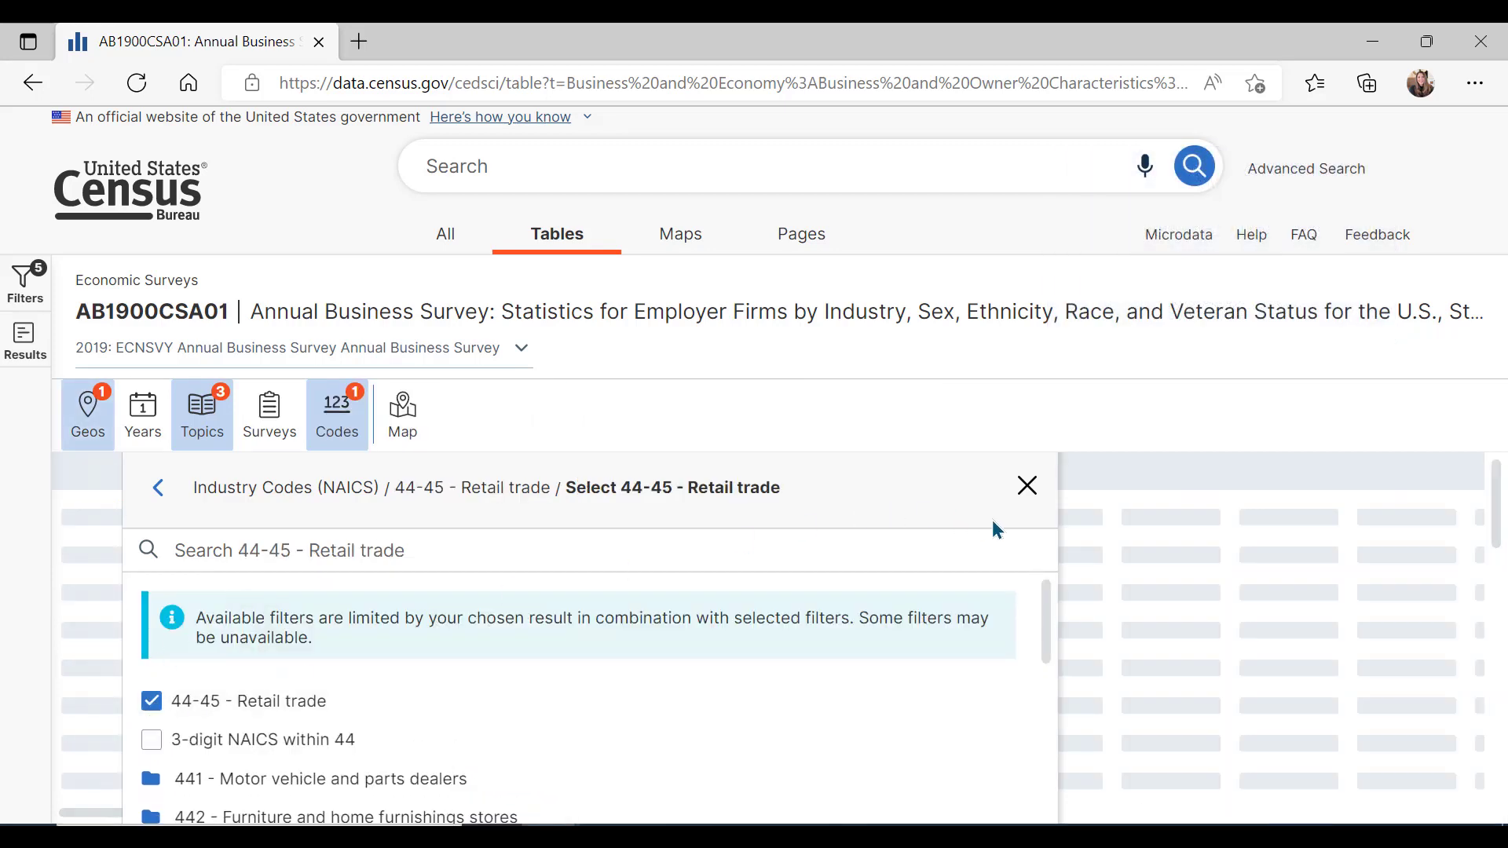
click(1026, 487)
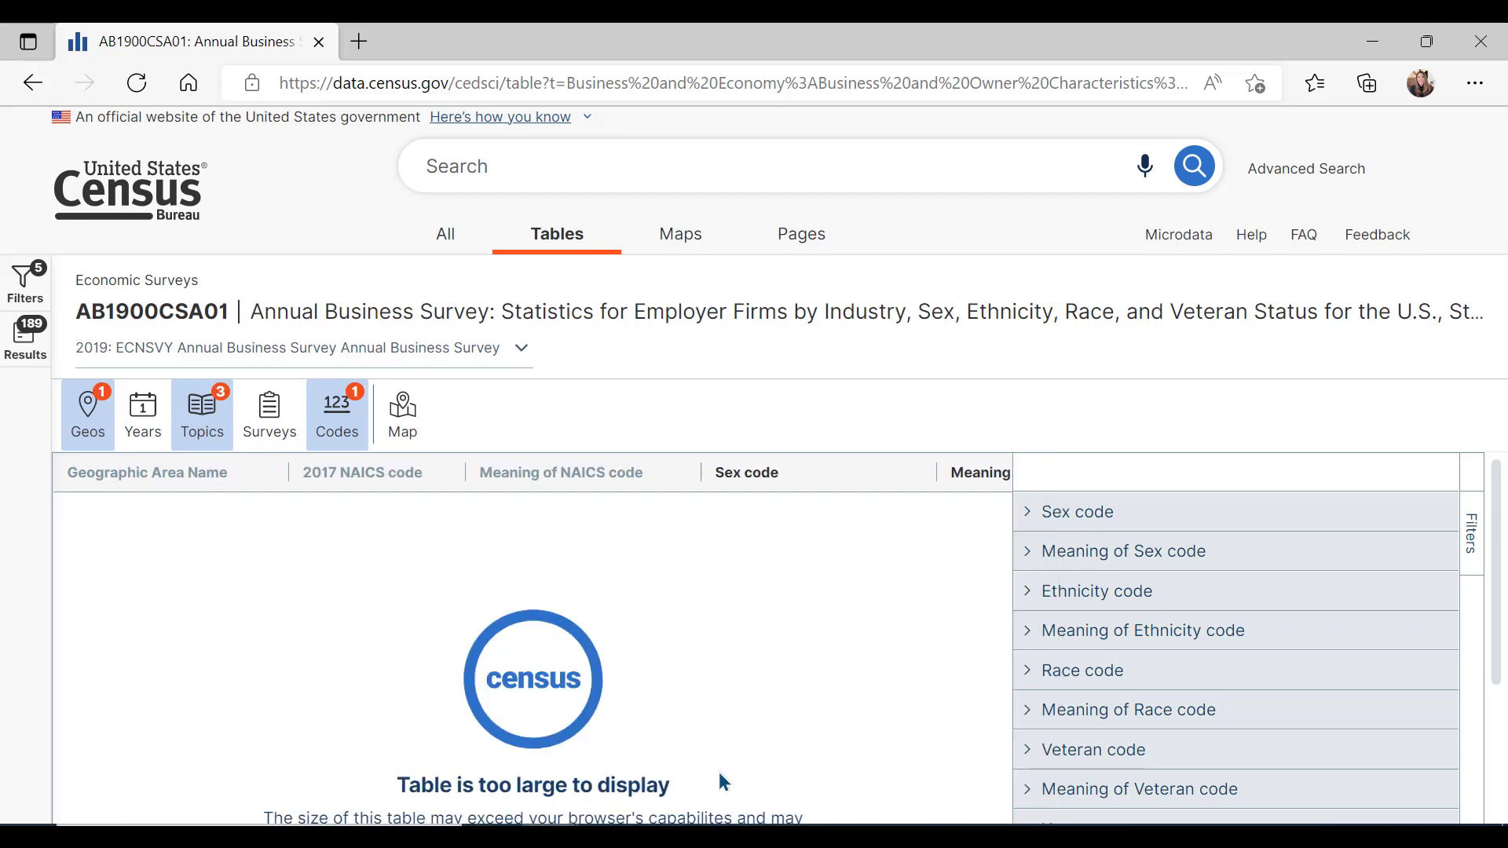
scroll(717, 773, down, 3)
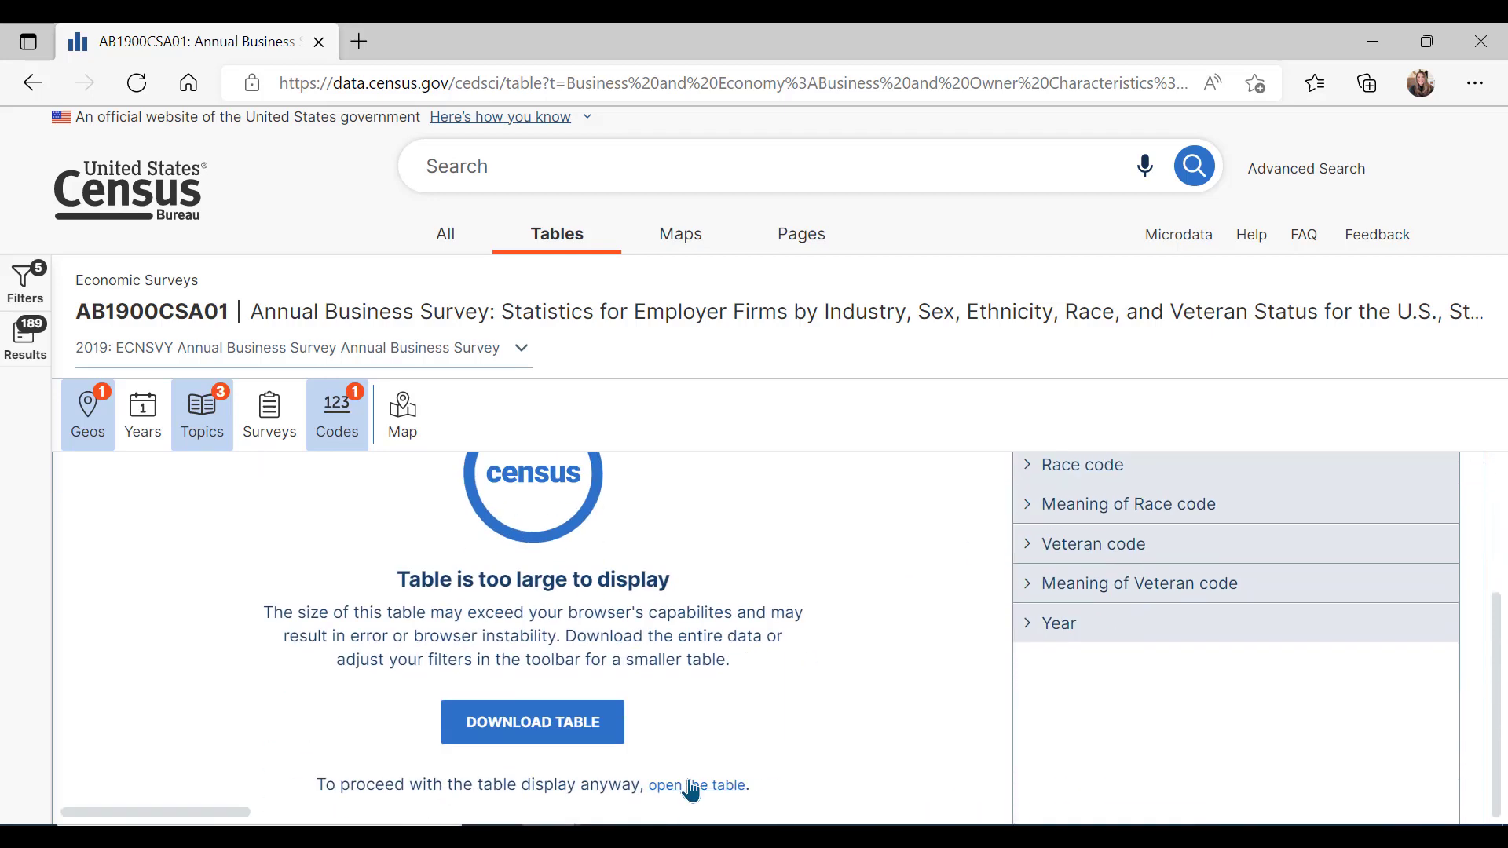
click(691, 786)
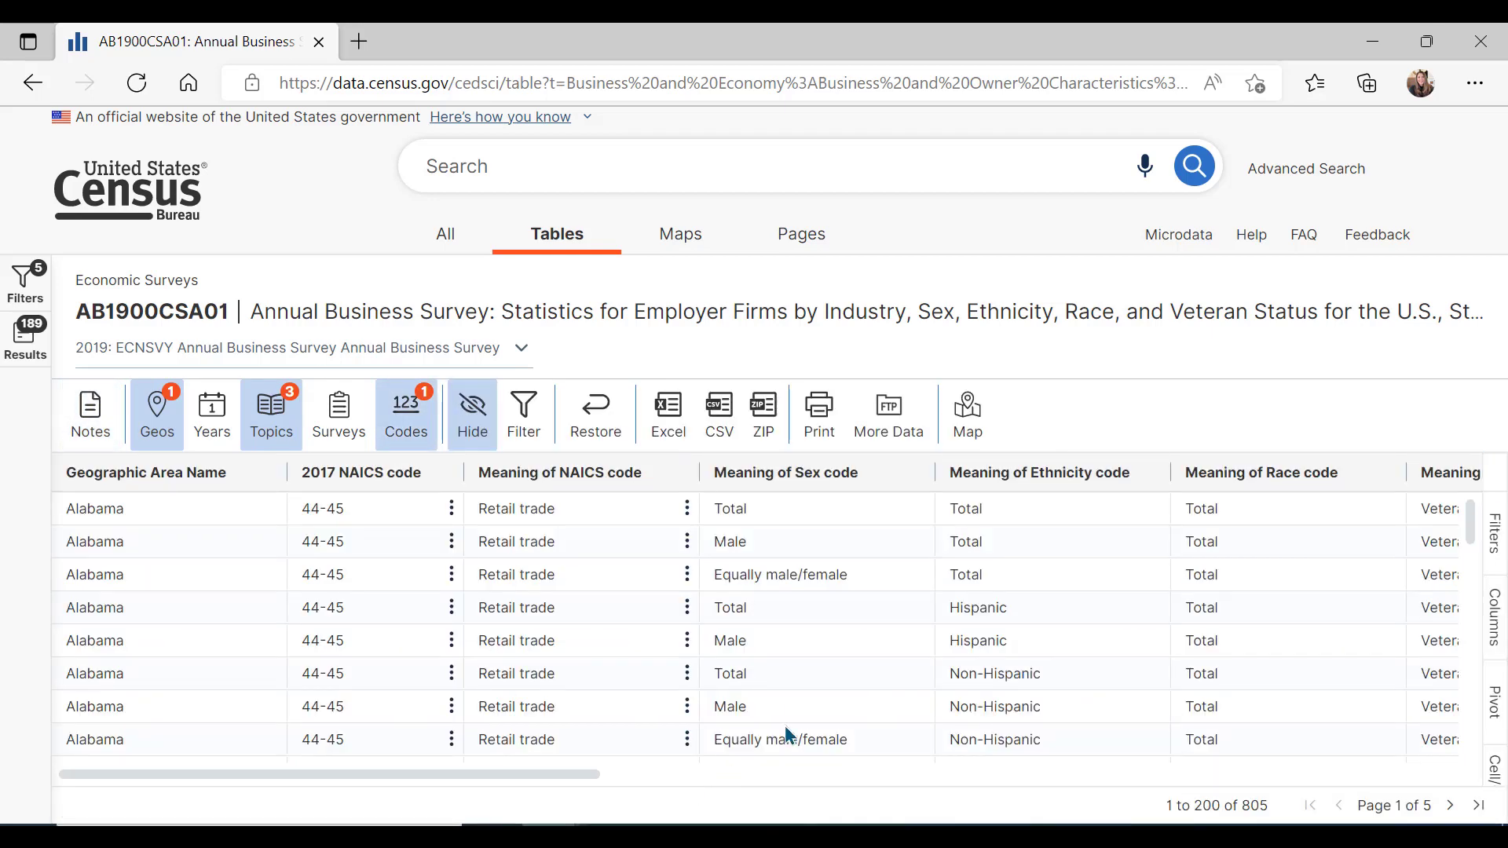
Hide the Meaning of Sex, Ethnicity, Race and Veteran code columns.
click(1497, 625)
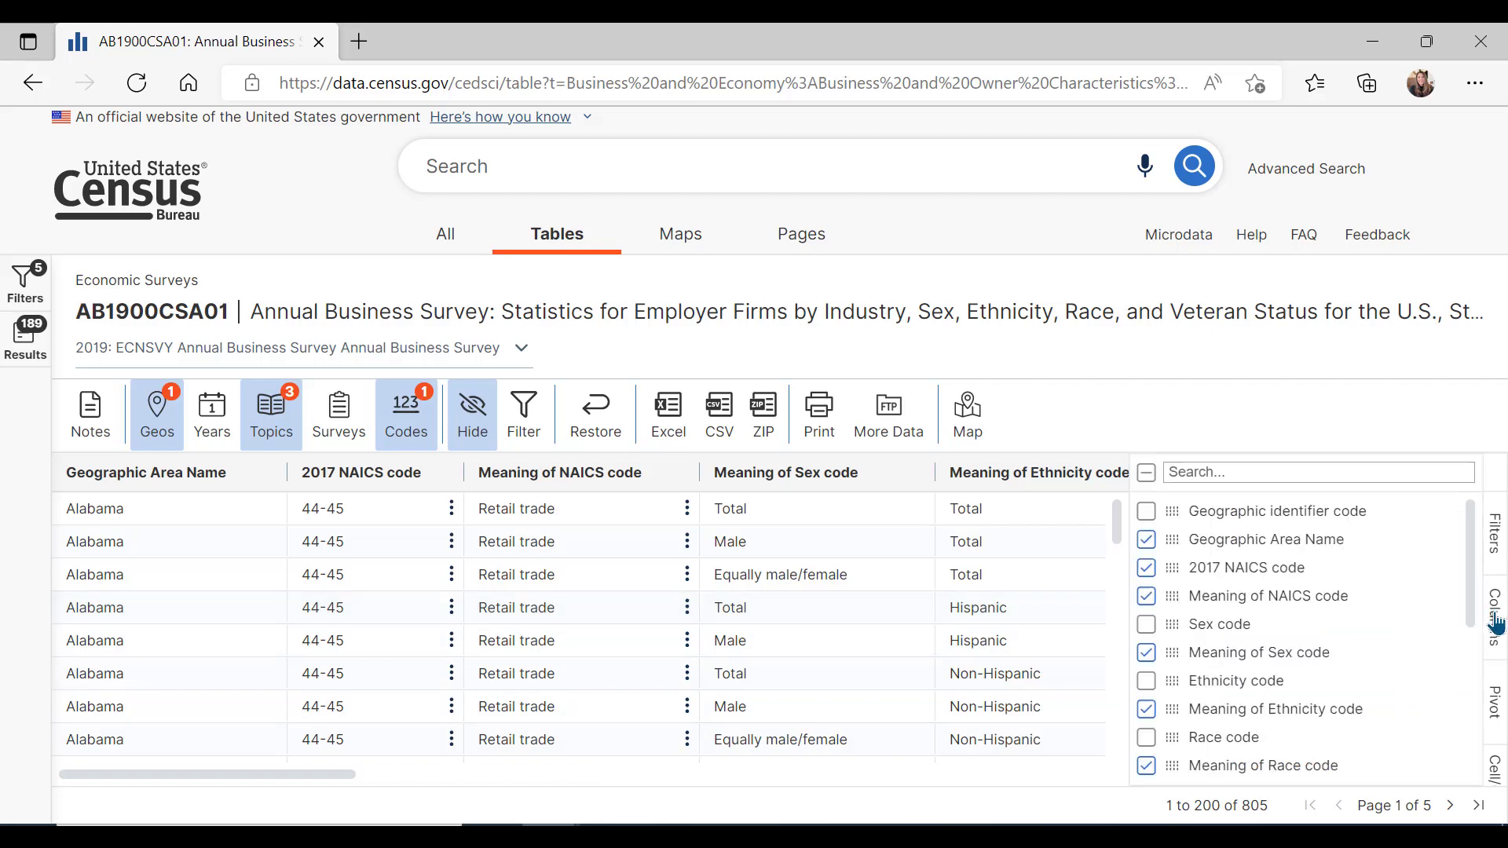
click(1146, 653)
click(1146, 710)
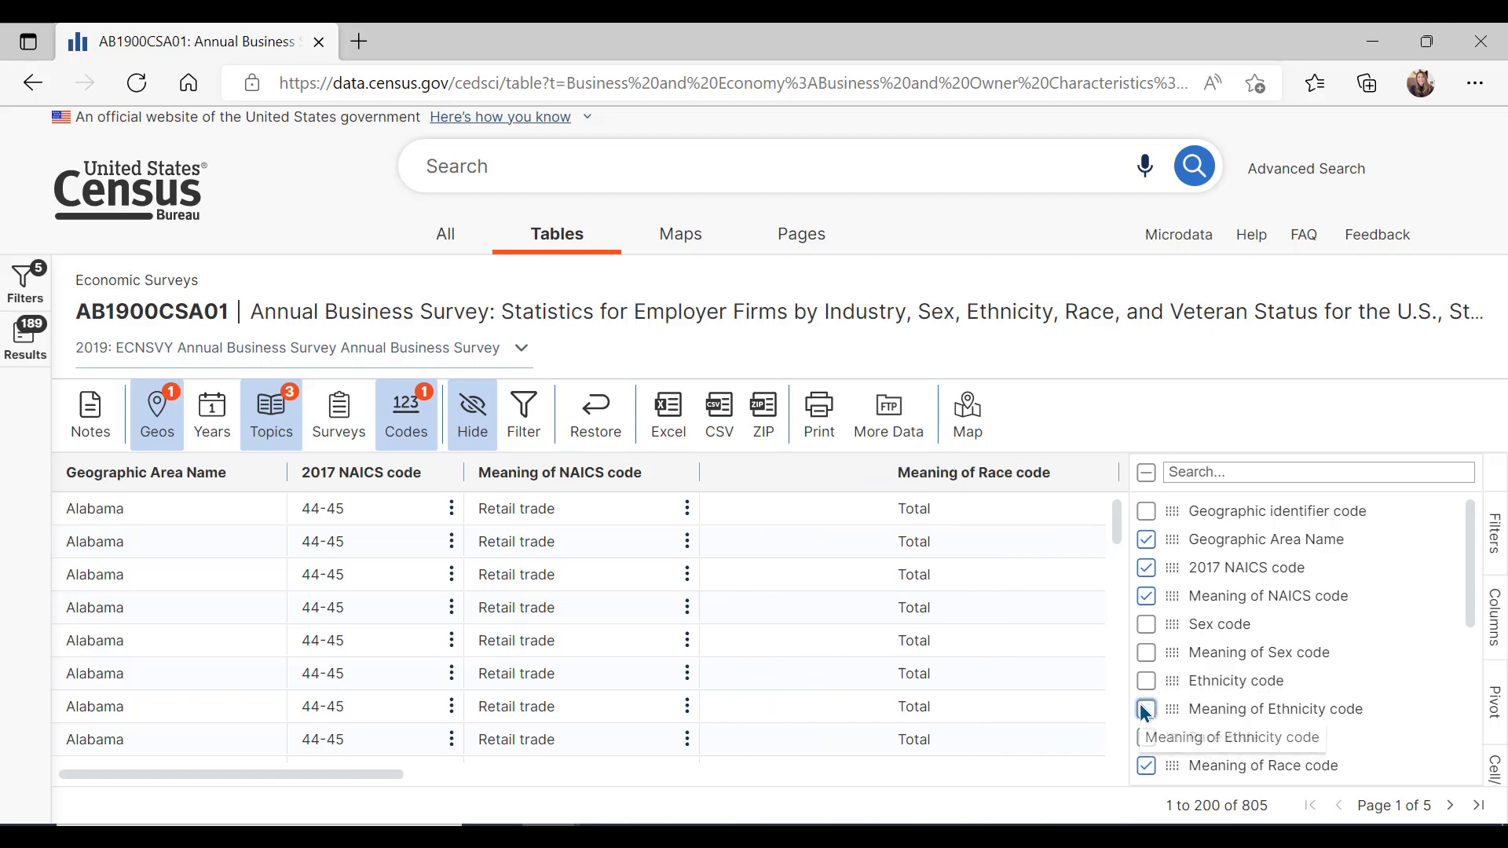
scroll(1177, 700, down, 3)
click(1147, 541)
click(1146, 598)
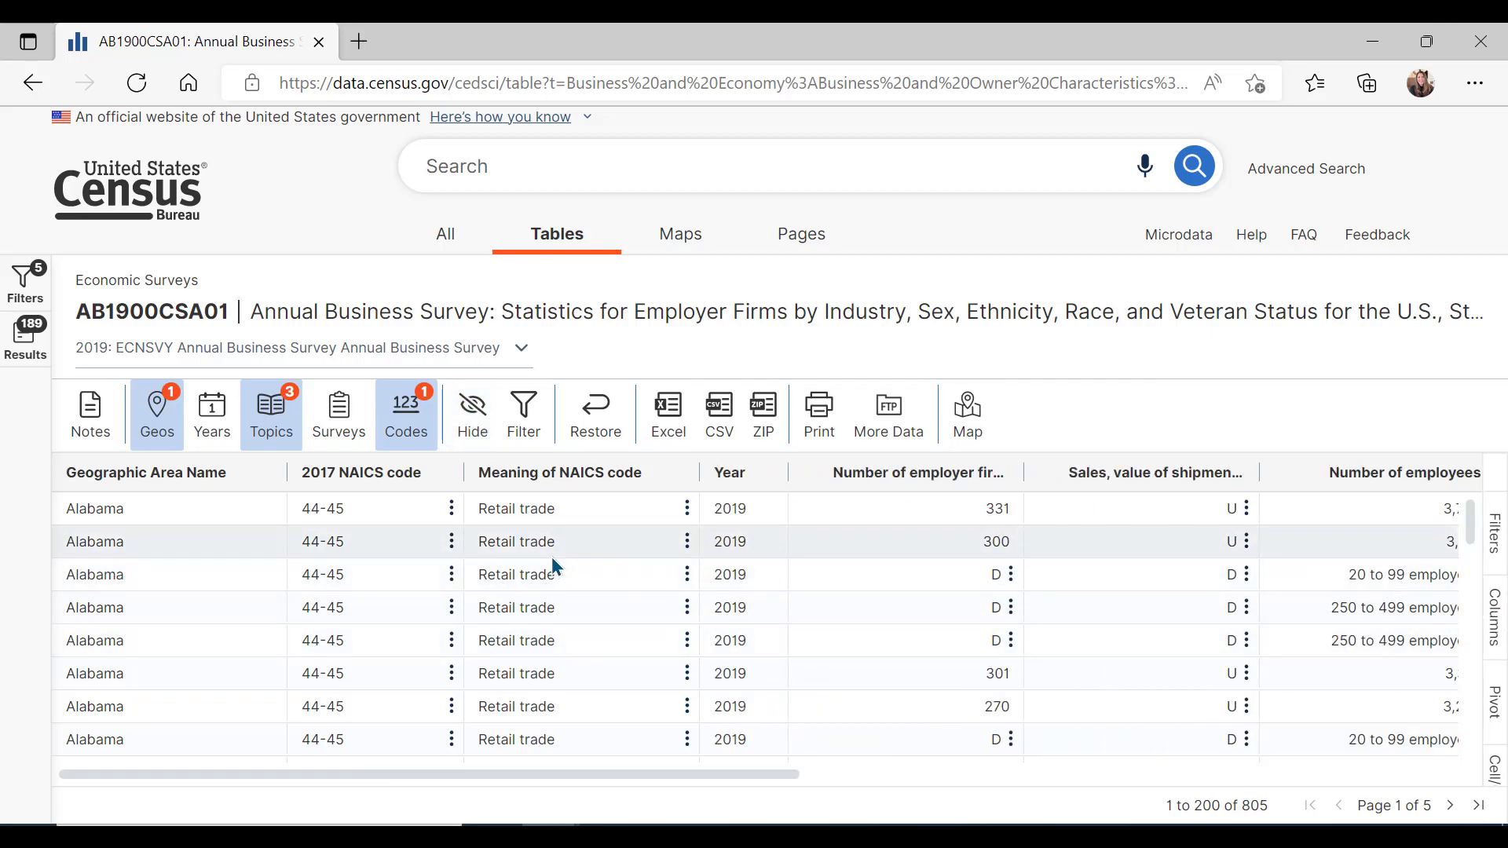
scroll(551, 557, right, 5)
Inspect the 331 employer firms, 3,768 employees and 113,948 annual payroll values.
click(597, 511)
scroll(823, 508, right, 5)
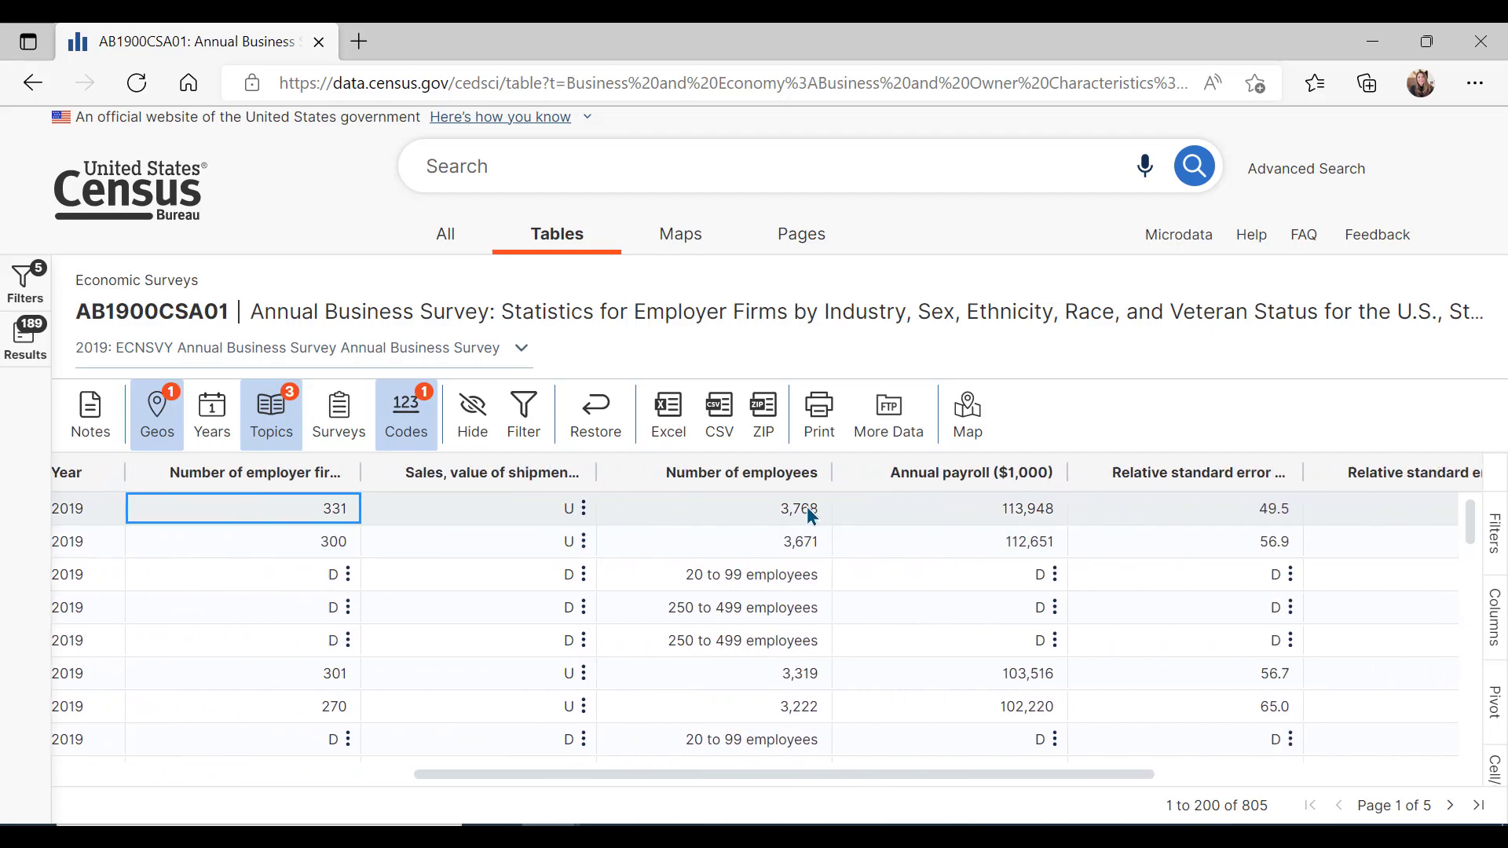
click(568, 506)
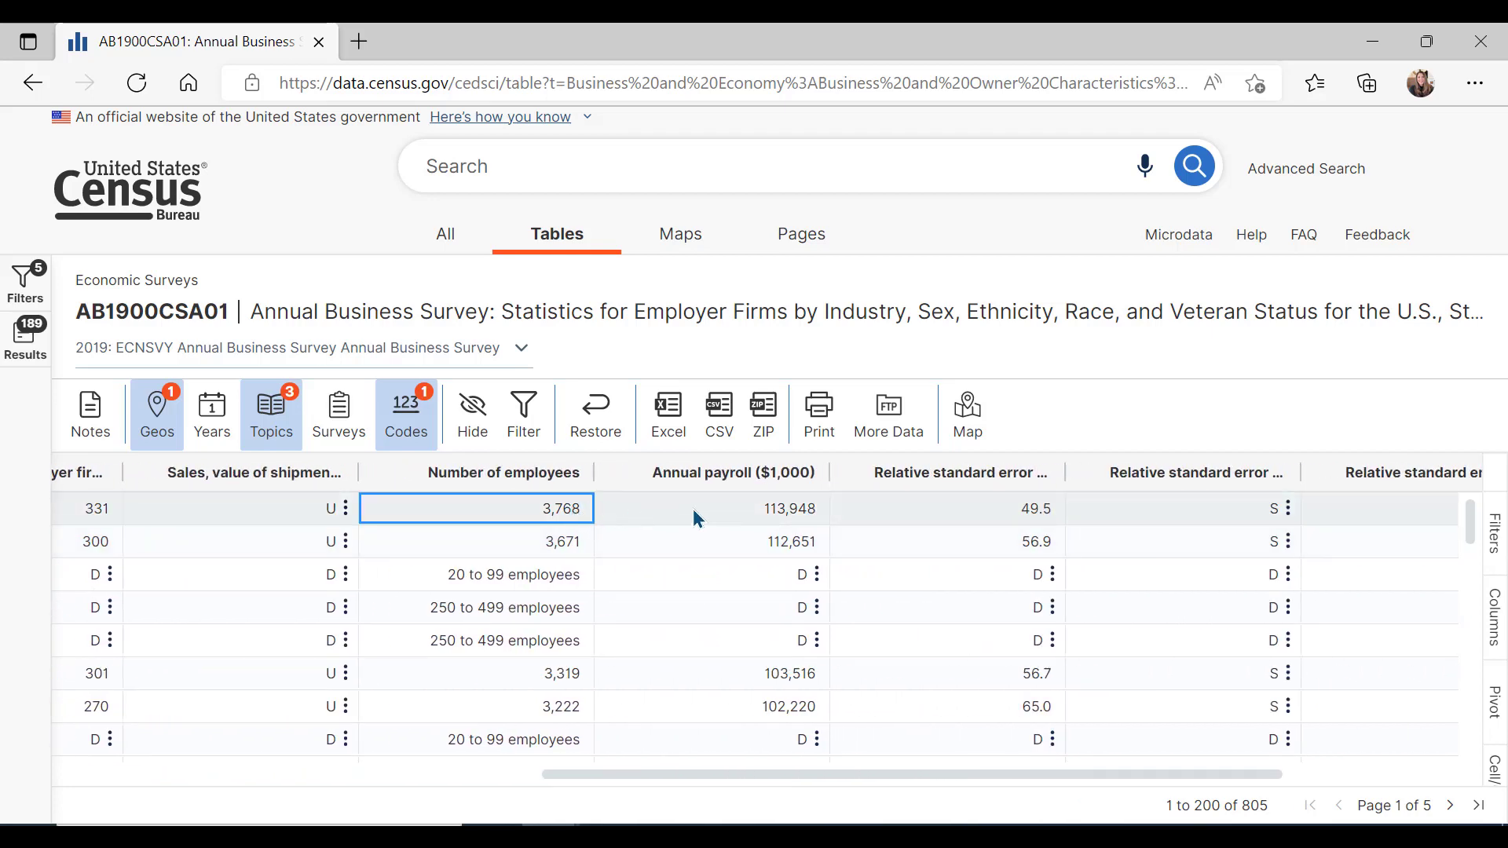
click(793, 512)
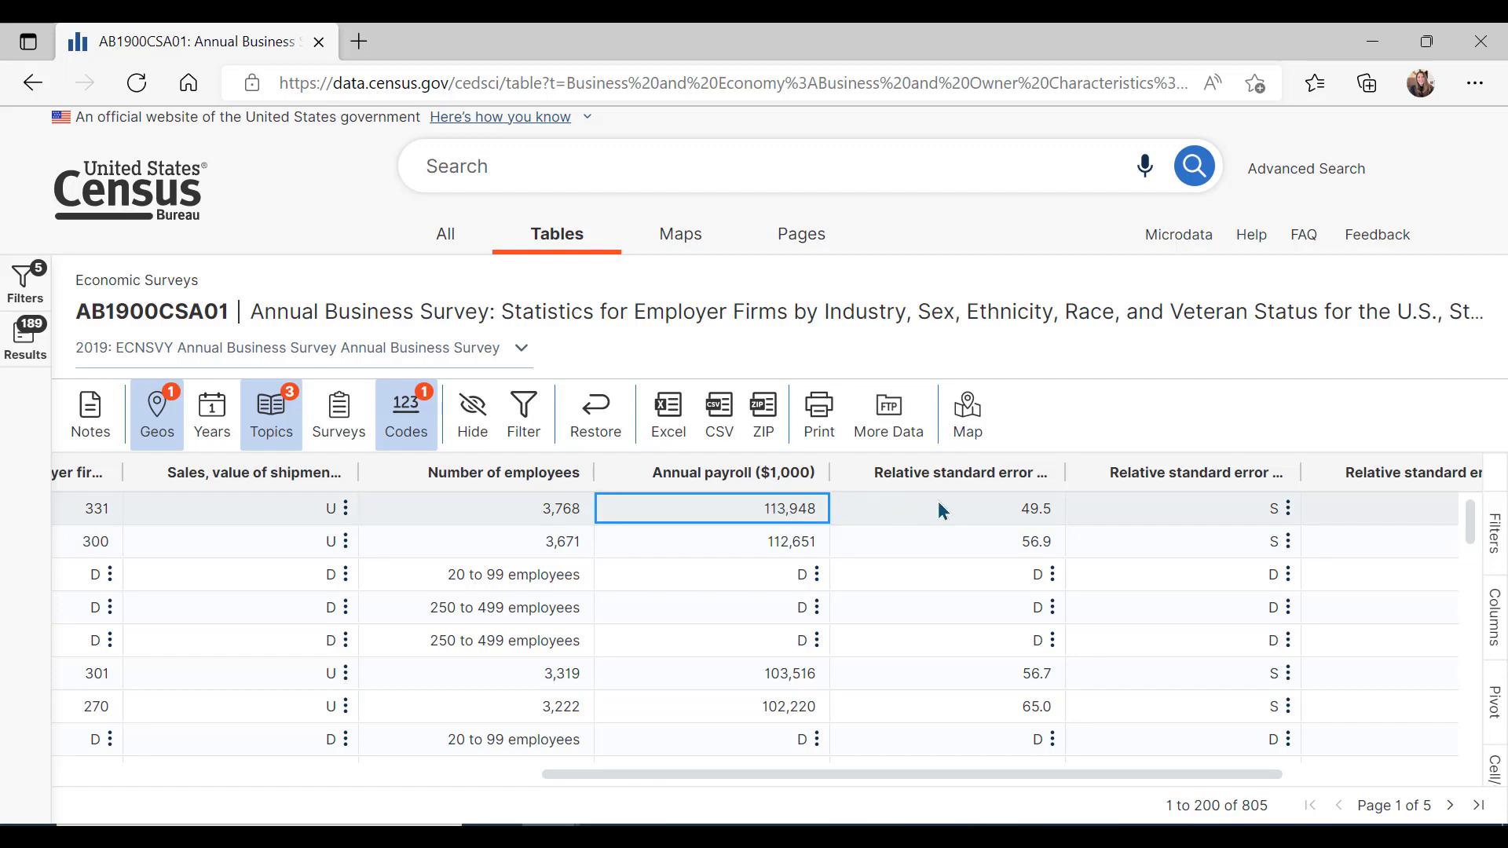
scroll(901, 511, right, 3)
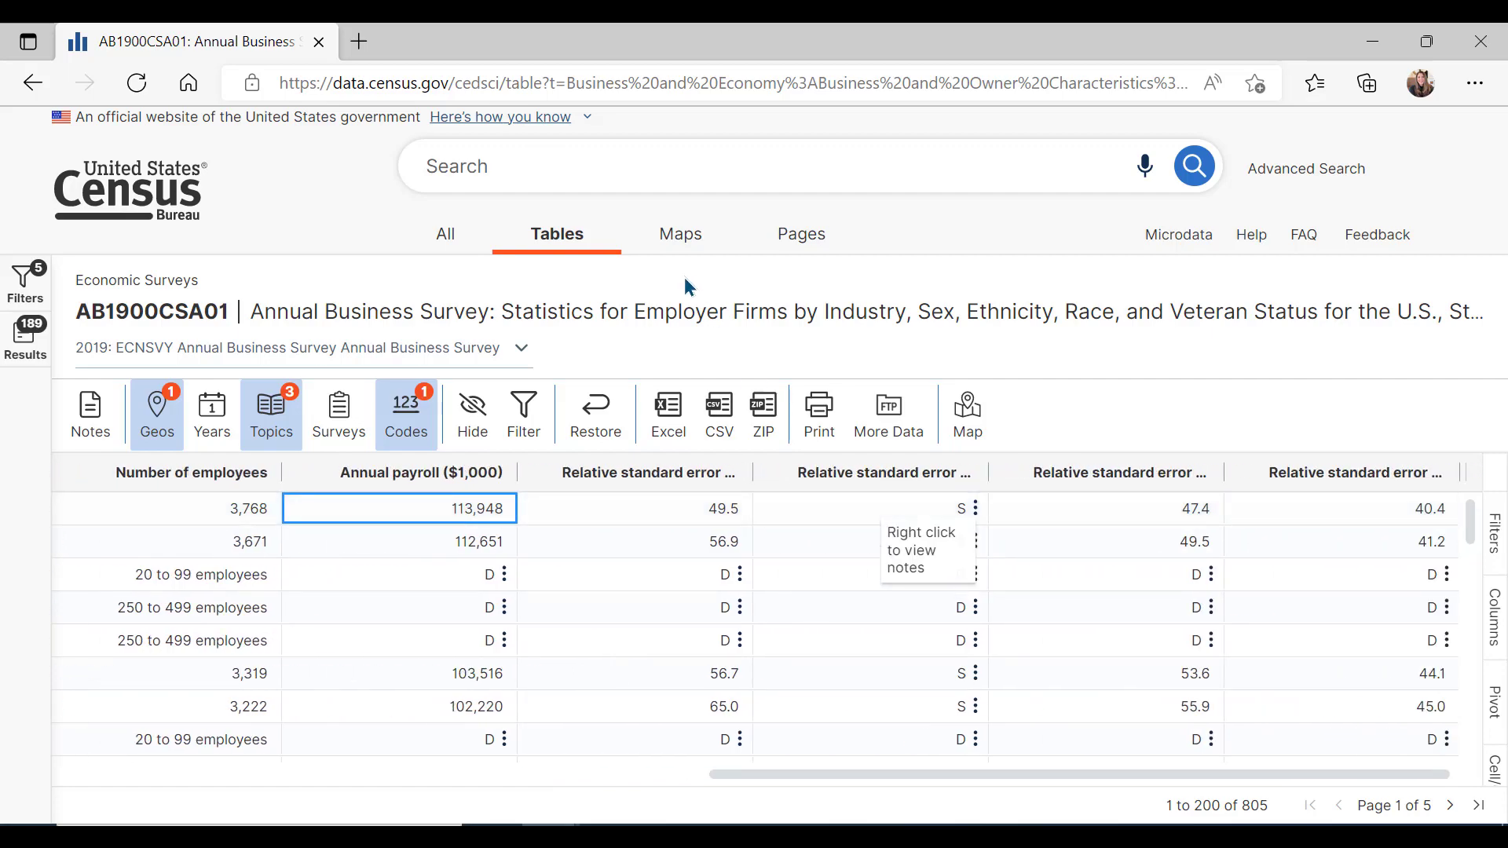